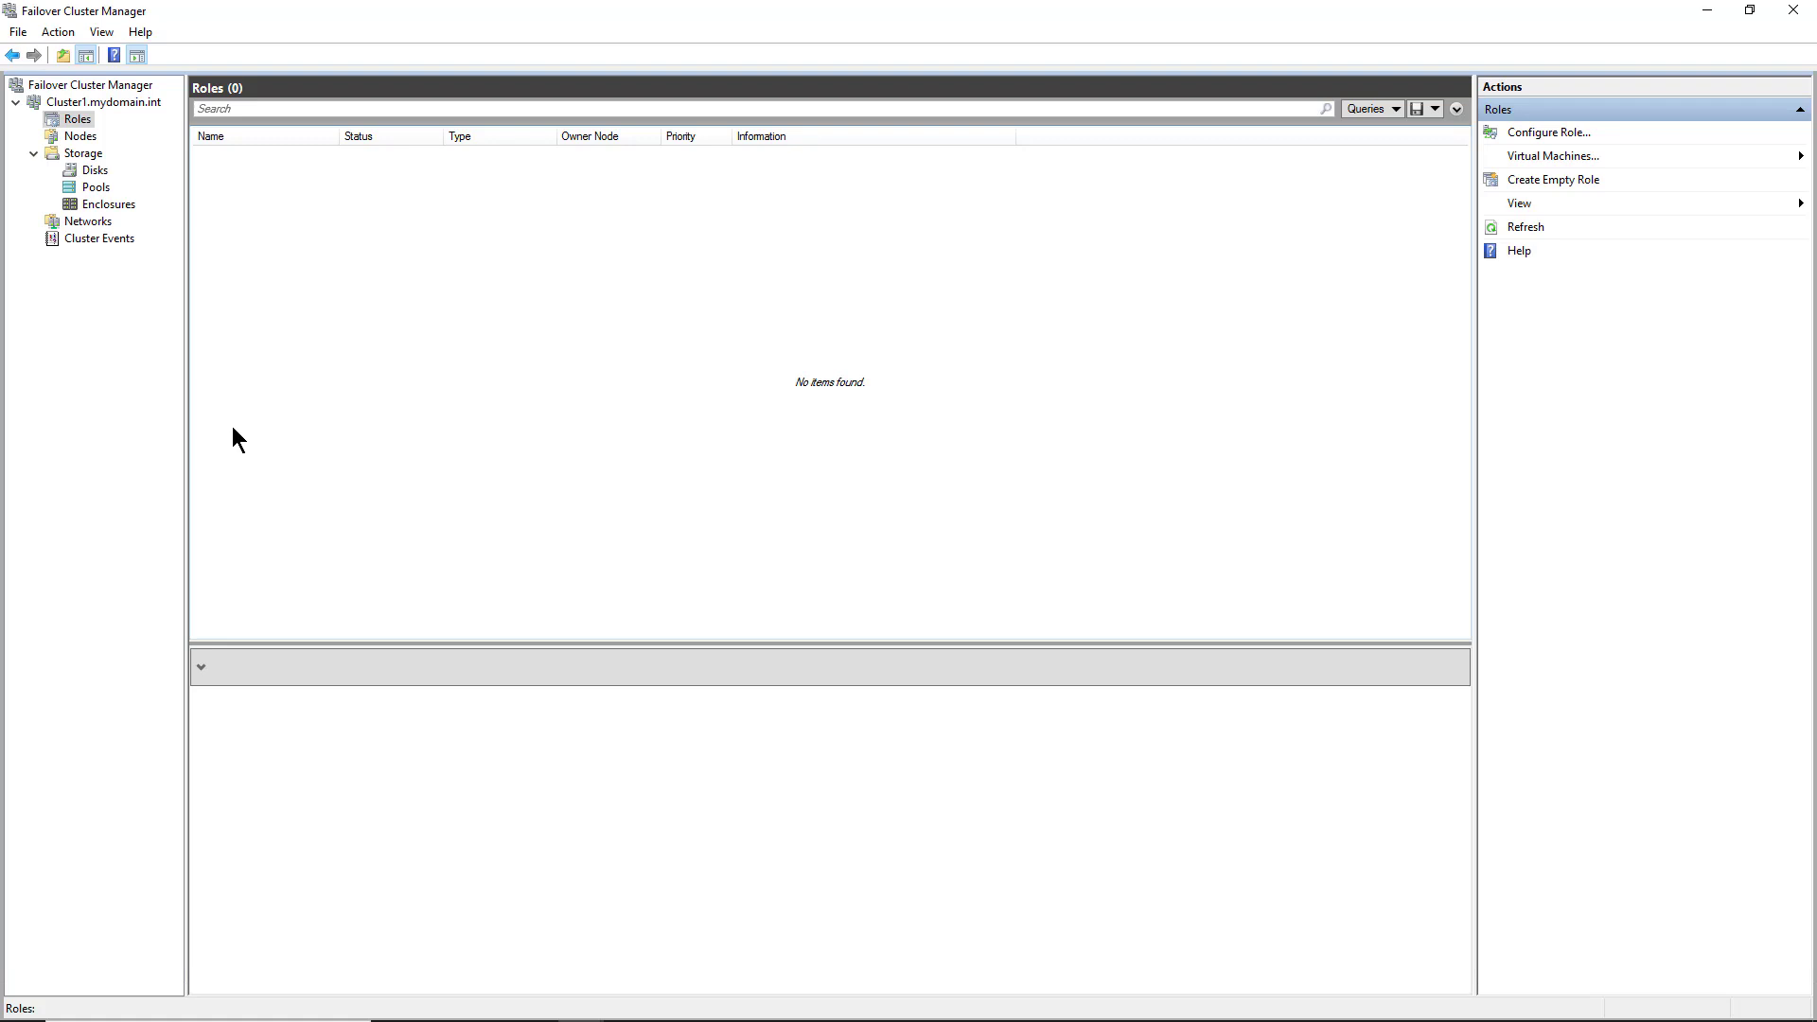
Check Cluster1's Nodes list, then view its Storage Disks page, which shows Disks (0).
left_click(82, 137)
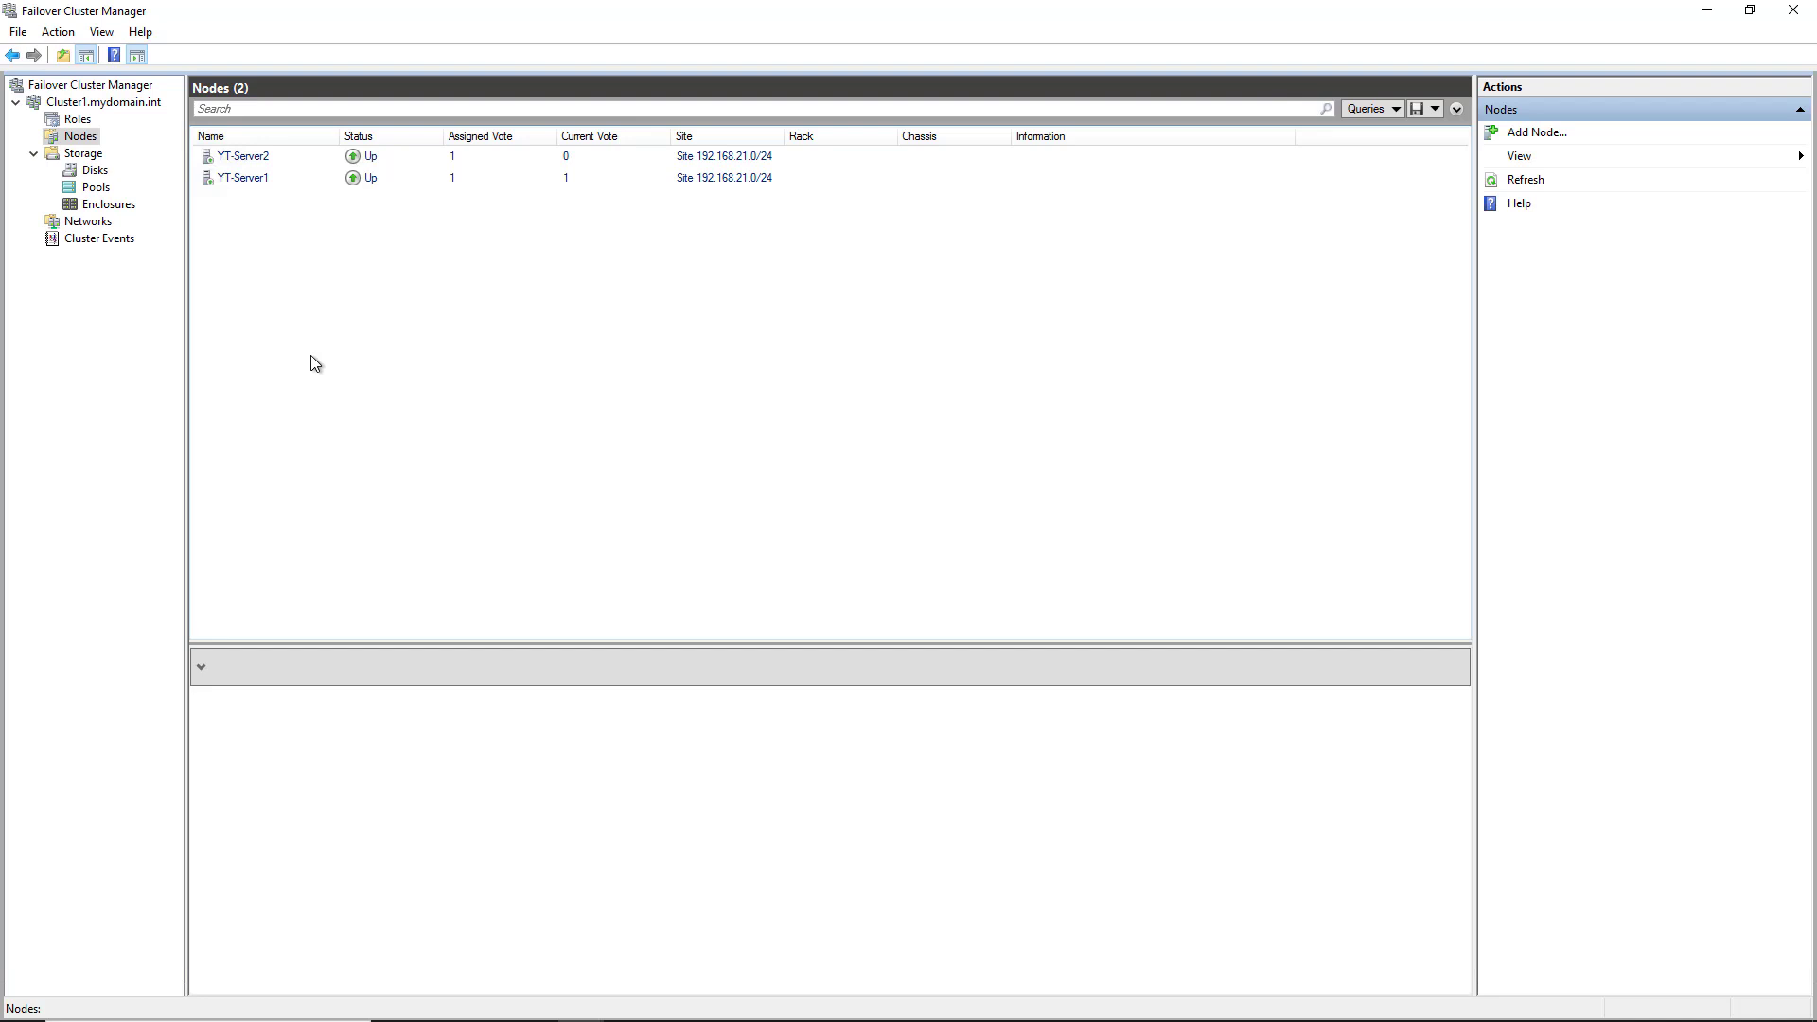
left_click(95, 173)
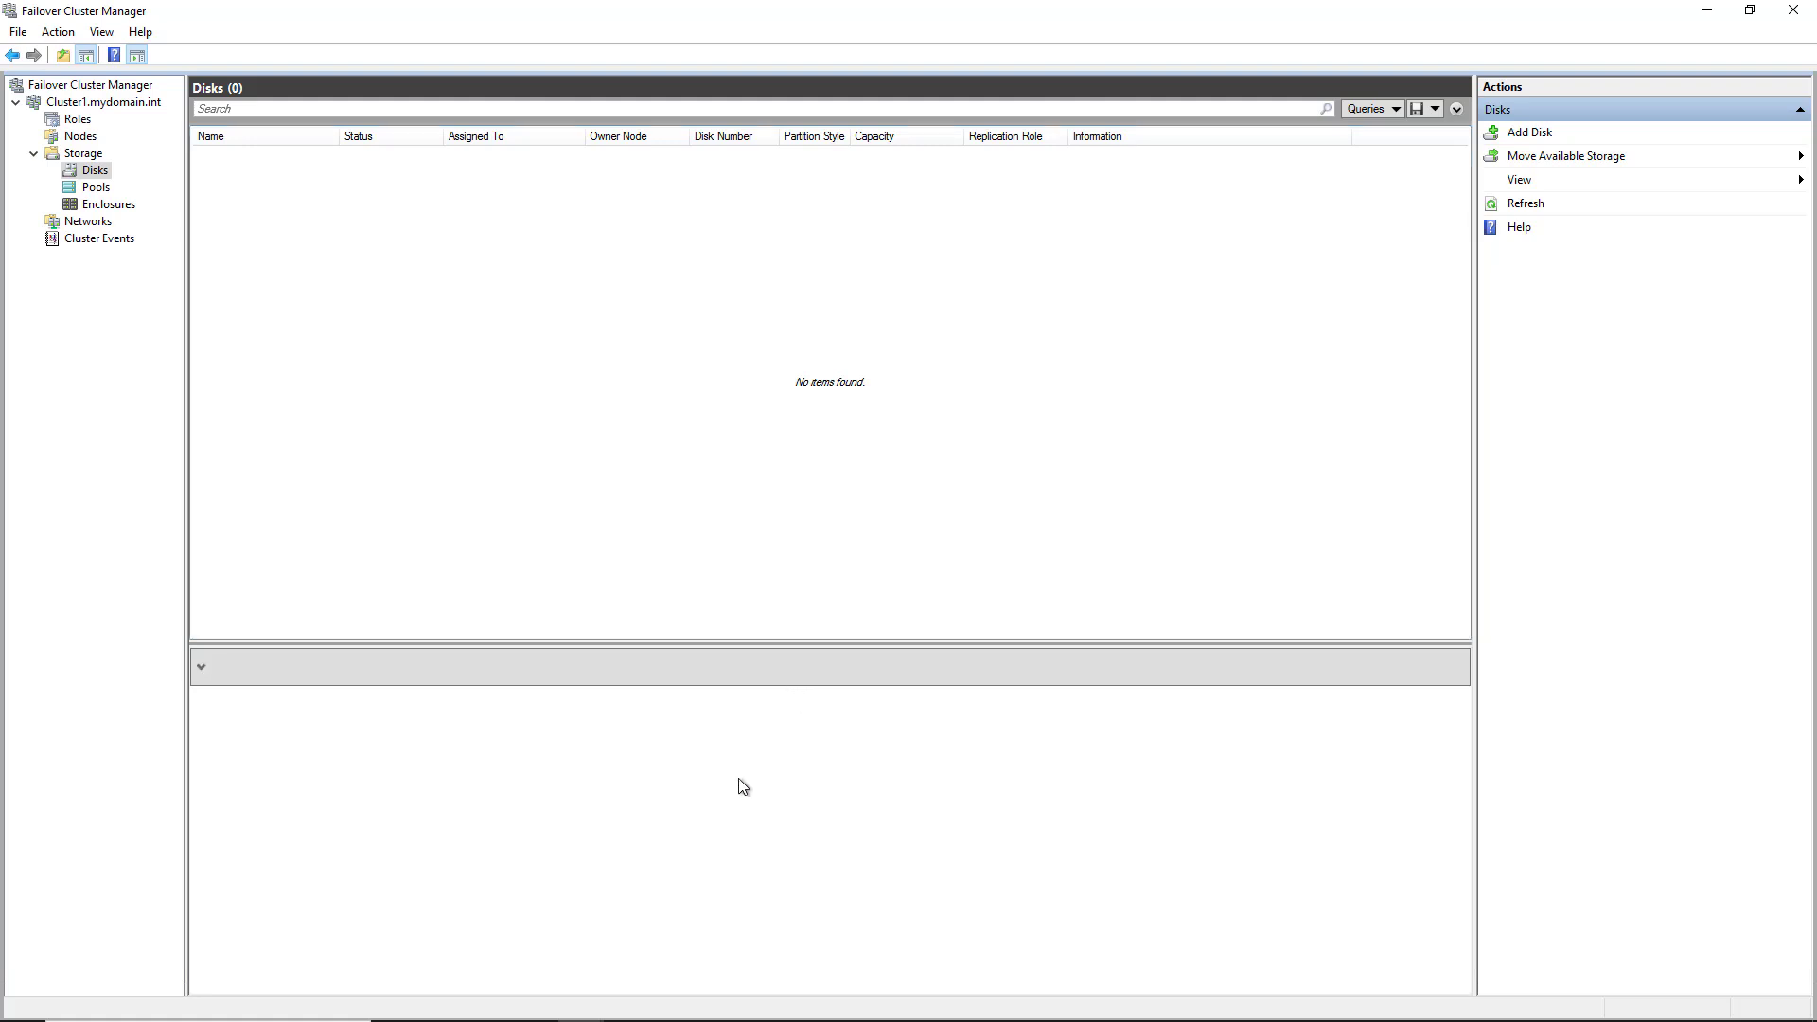
Switch to Computer Management and bring the offline Disk 1 online.
mouse_move(687, 1015)
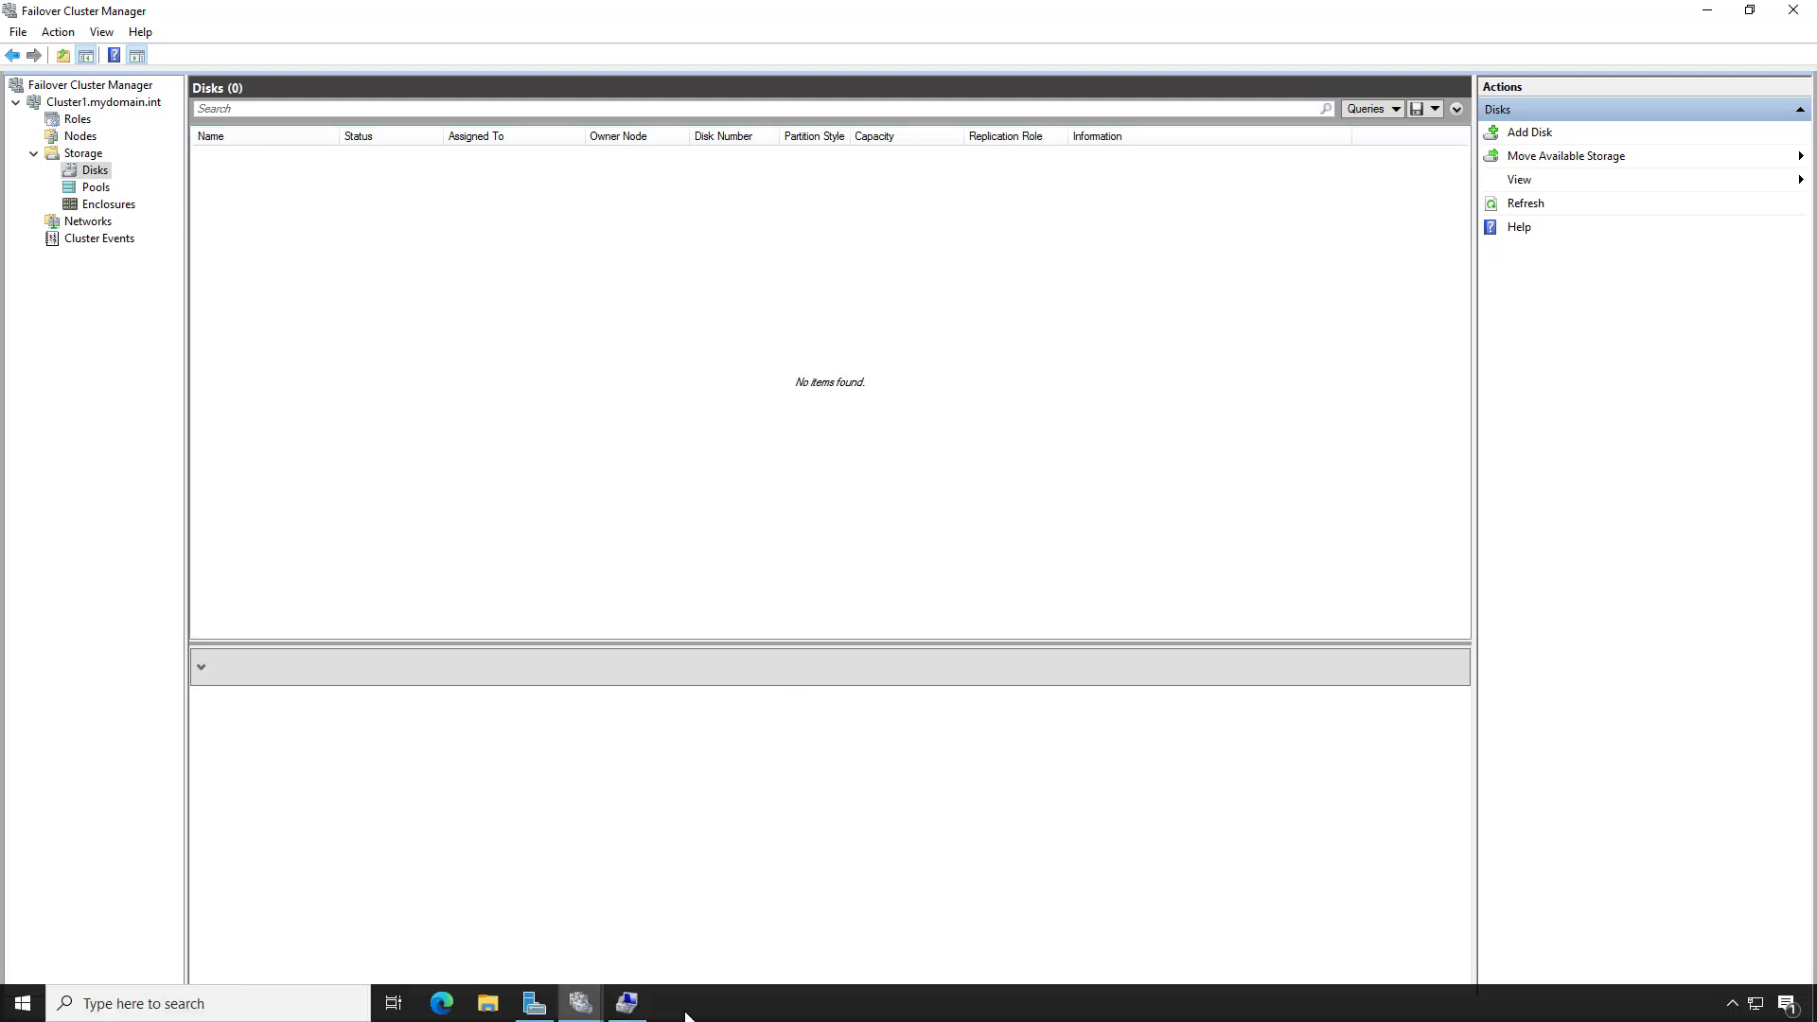
left_click(626, 1003)
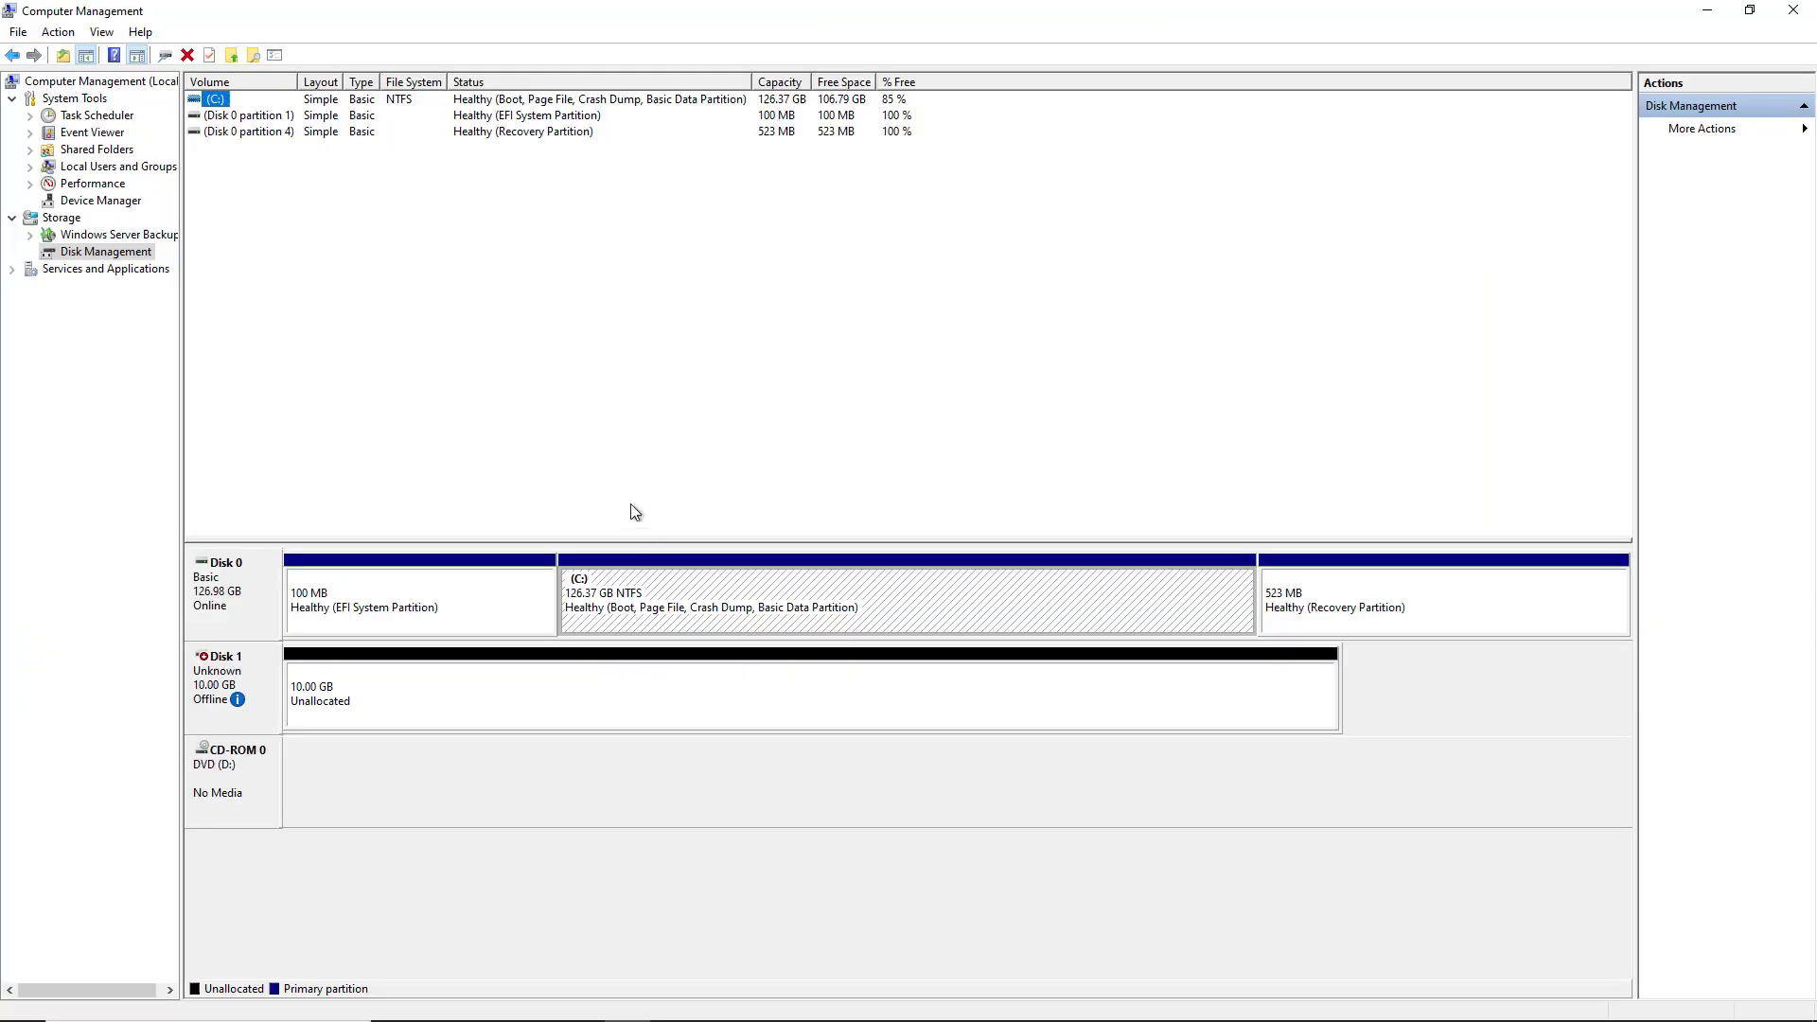
left_click(240, 664)
right_click(240, 665)
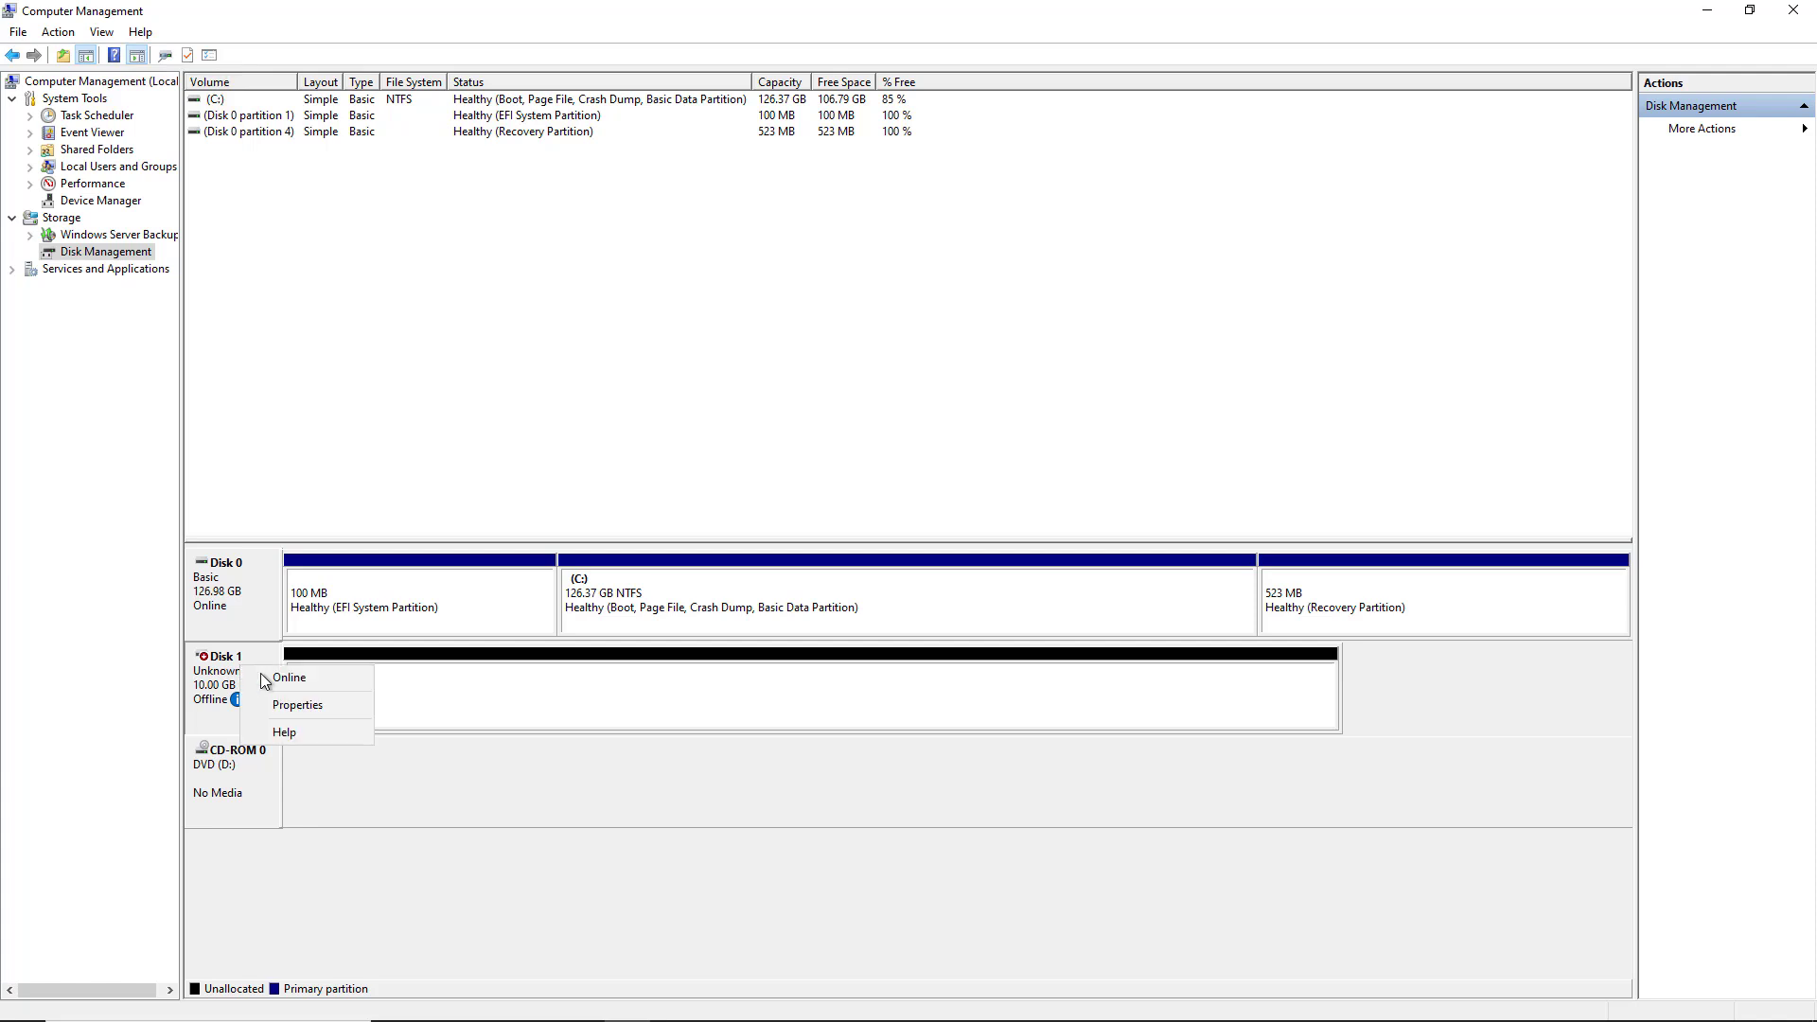
left_click(266, 678)
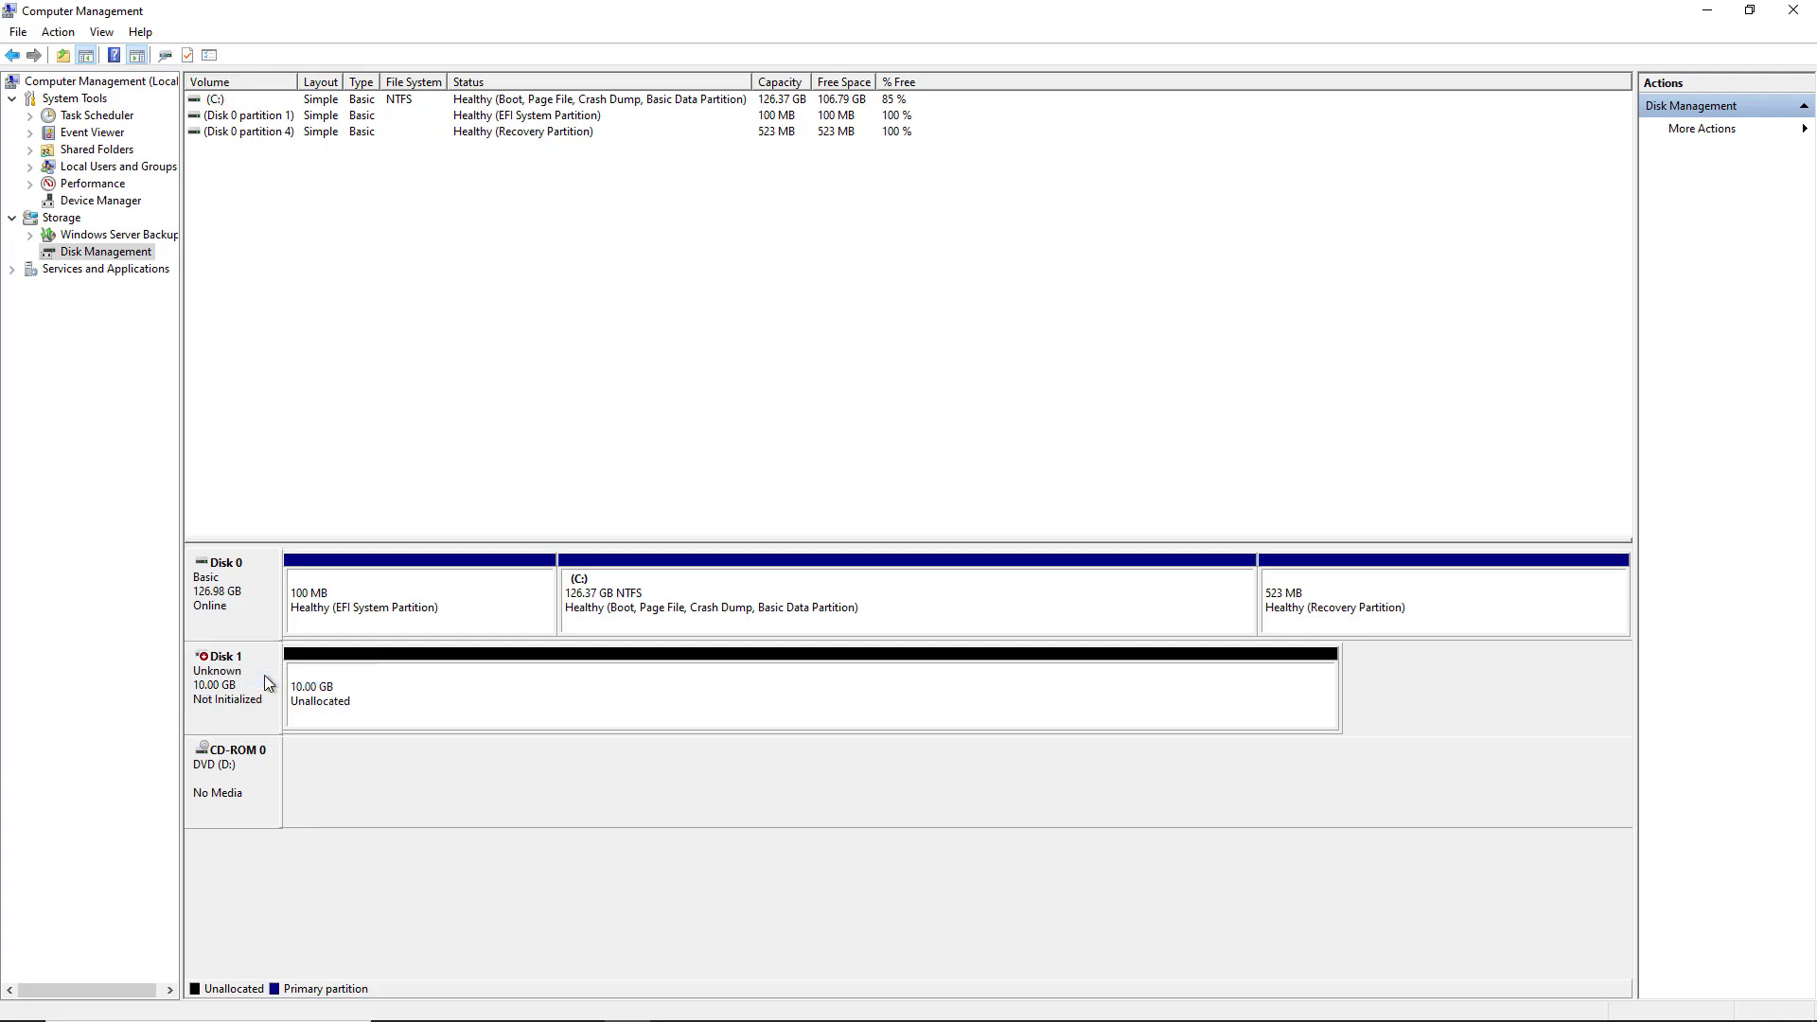
Initialize Disk 1 with the GPT partition style.
right_click(266, 674)
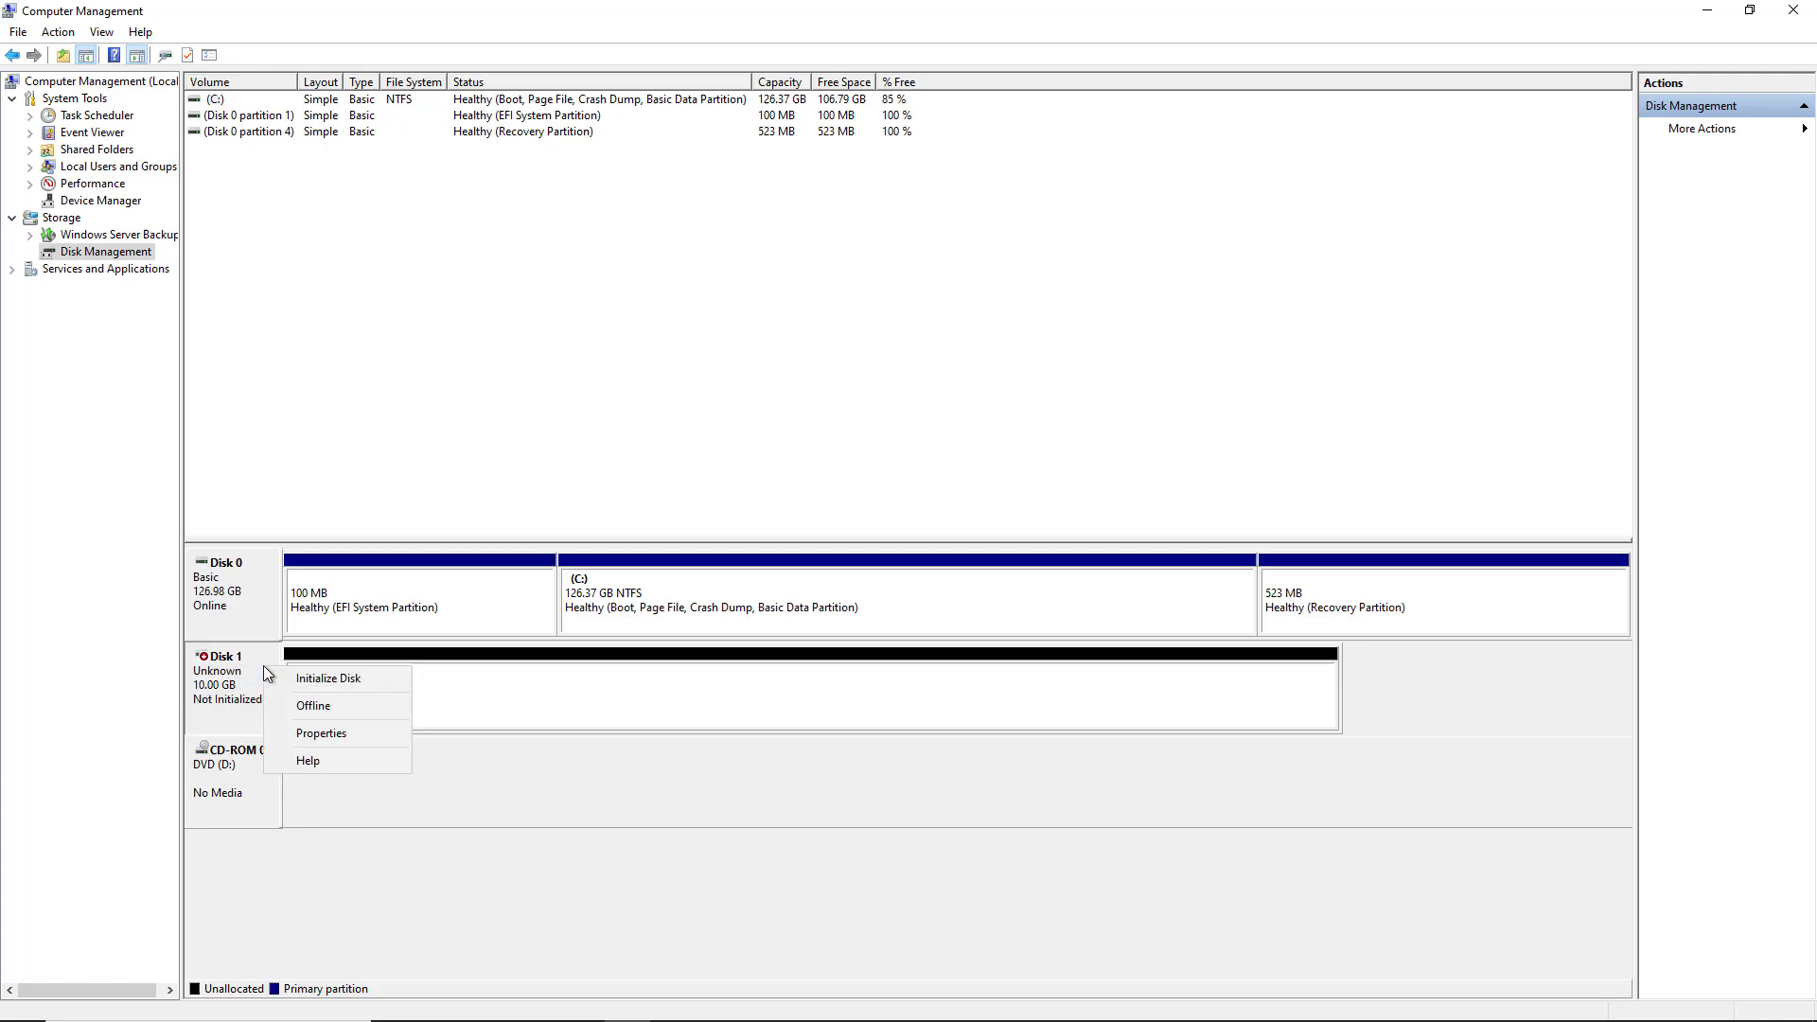
left_click(288, 679)
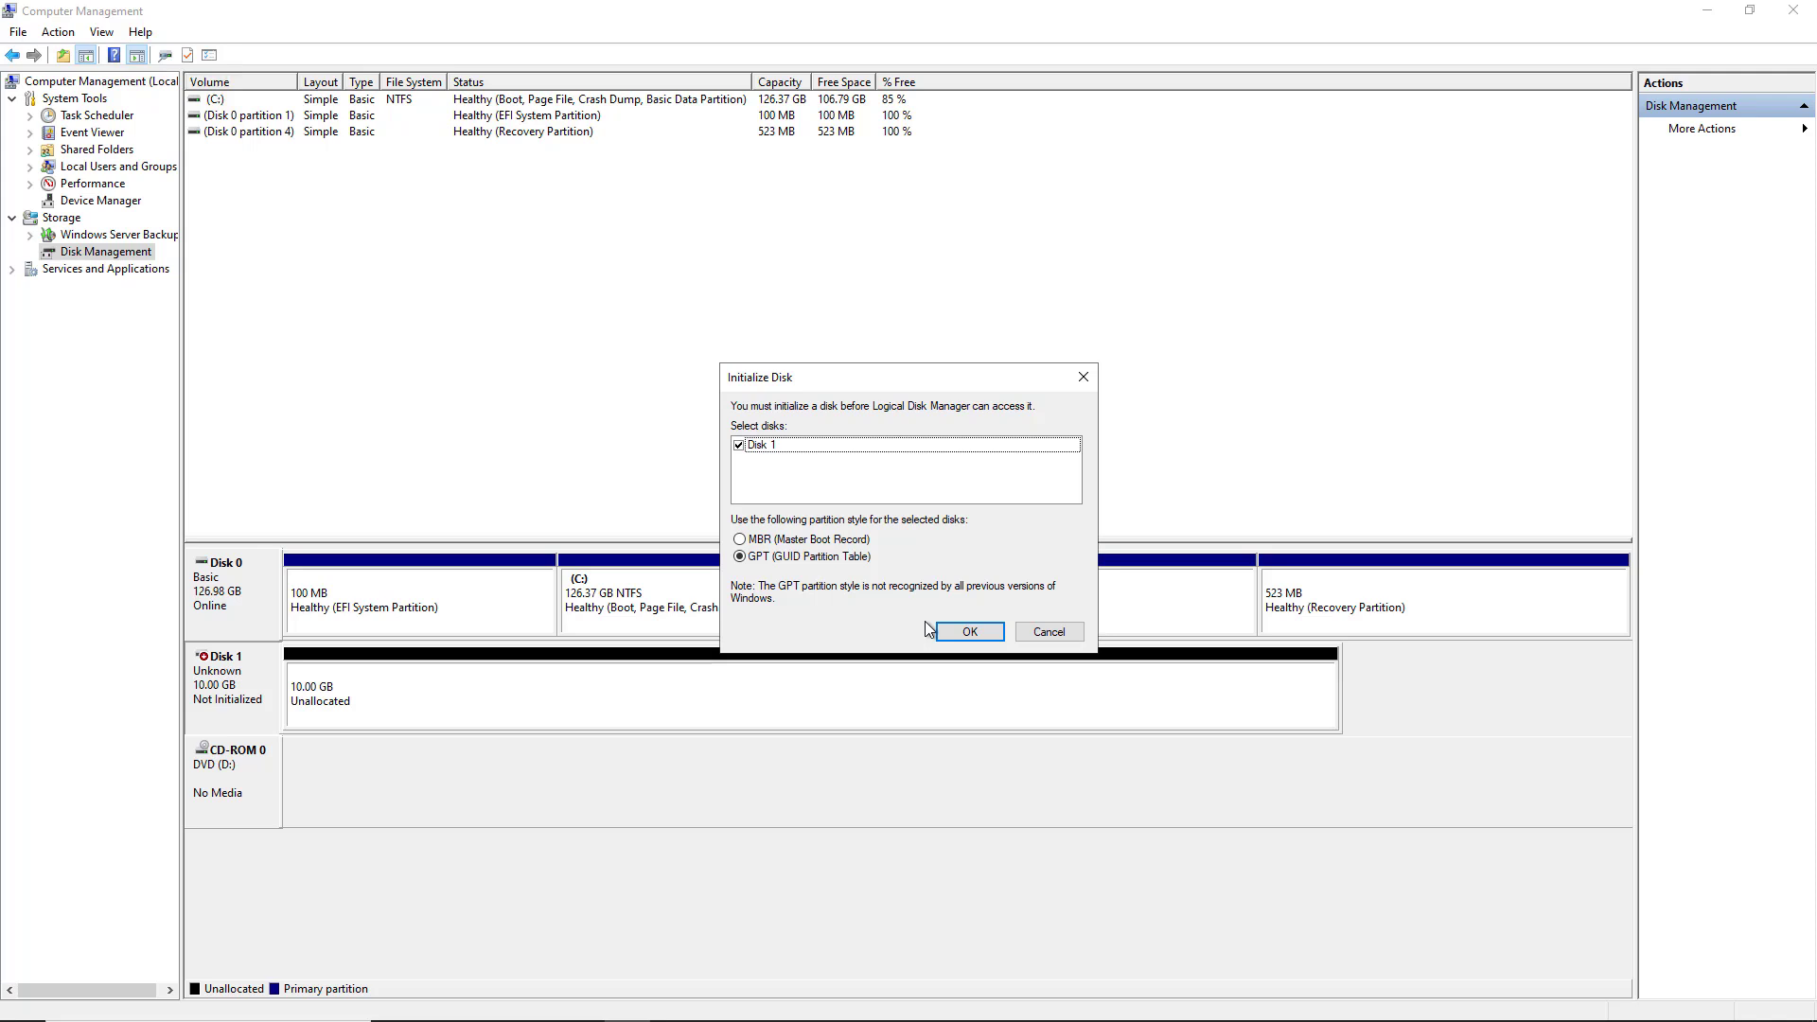
left_click(953, 630)
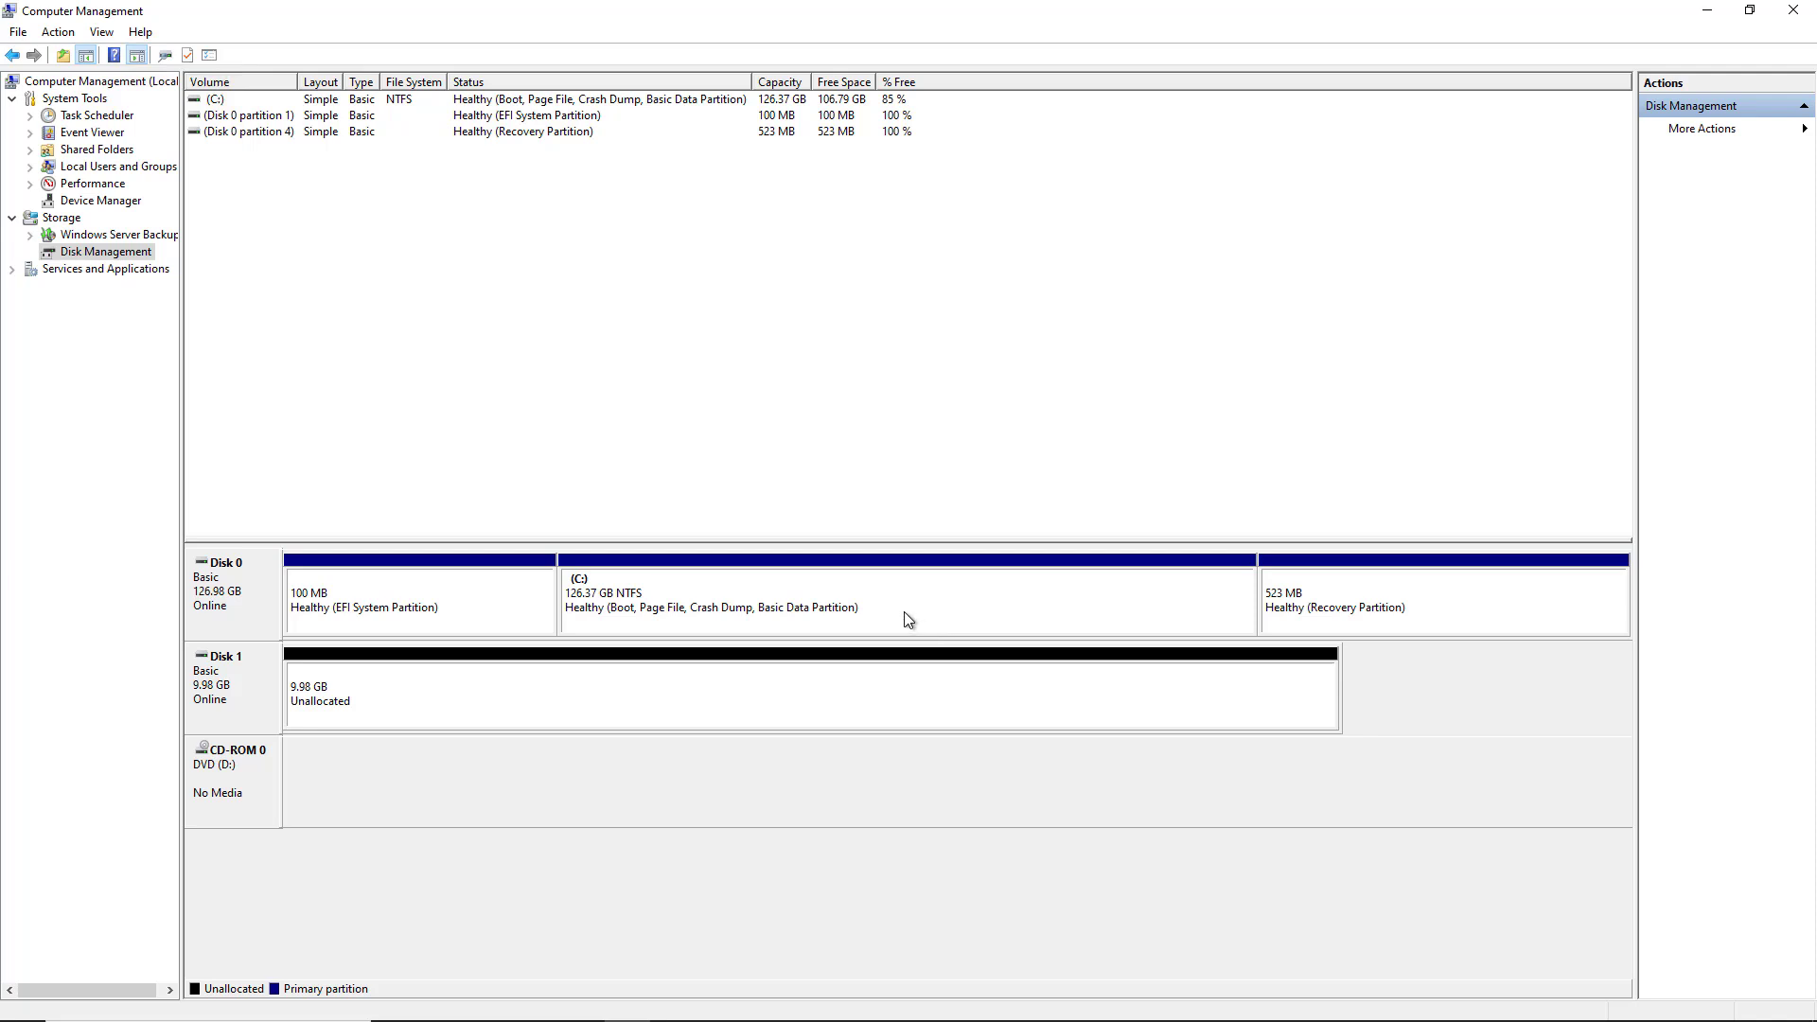
Create a 10222 MB quick-formatted NTFS simple volume, New Volume (E:), on Disk 1.
left_click(448, 681)
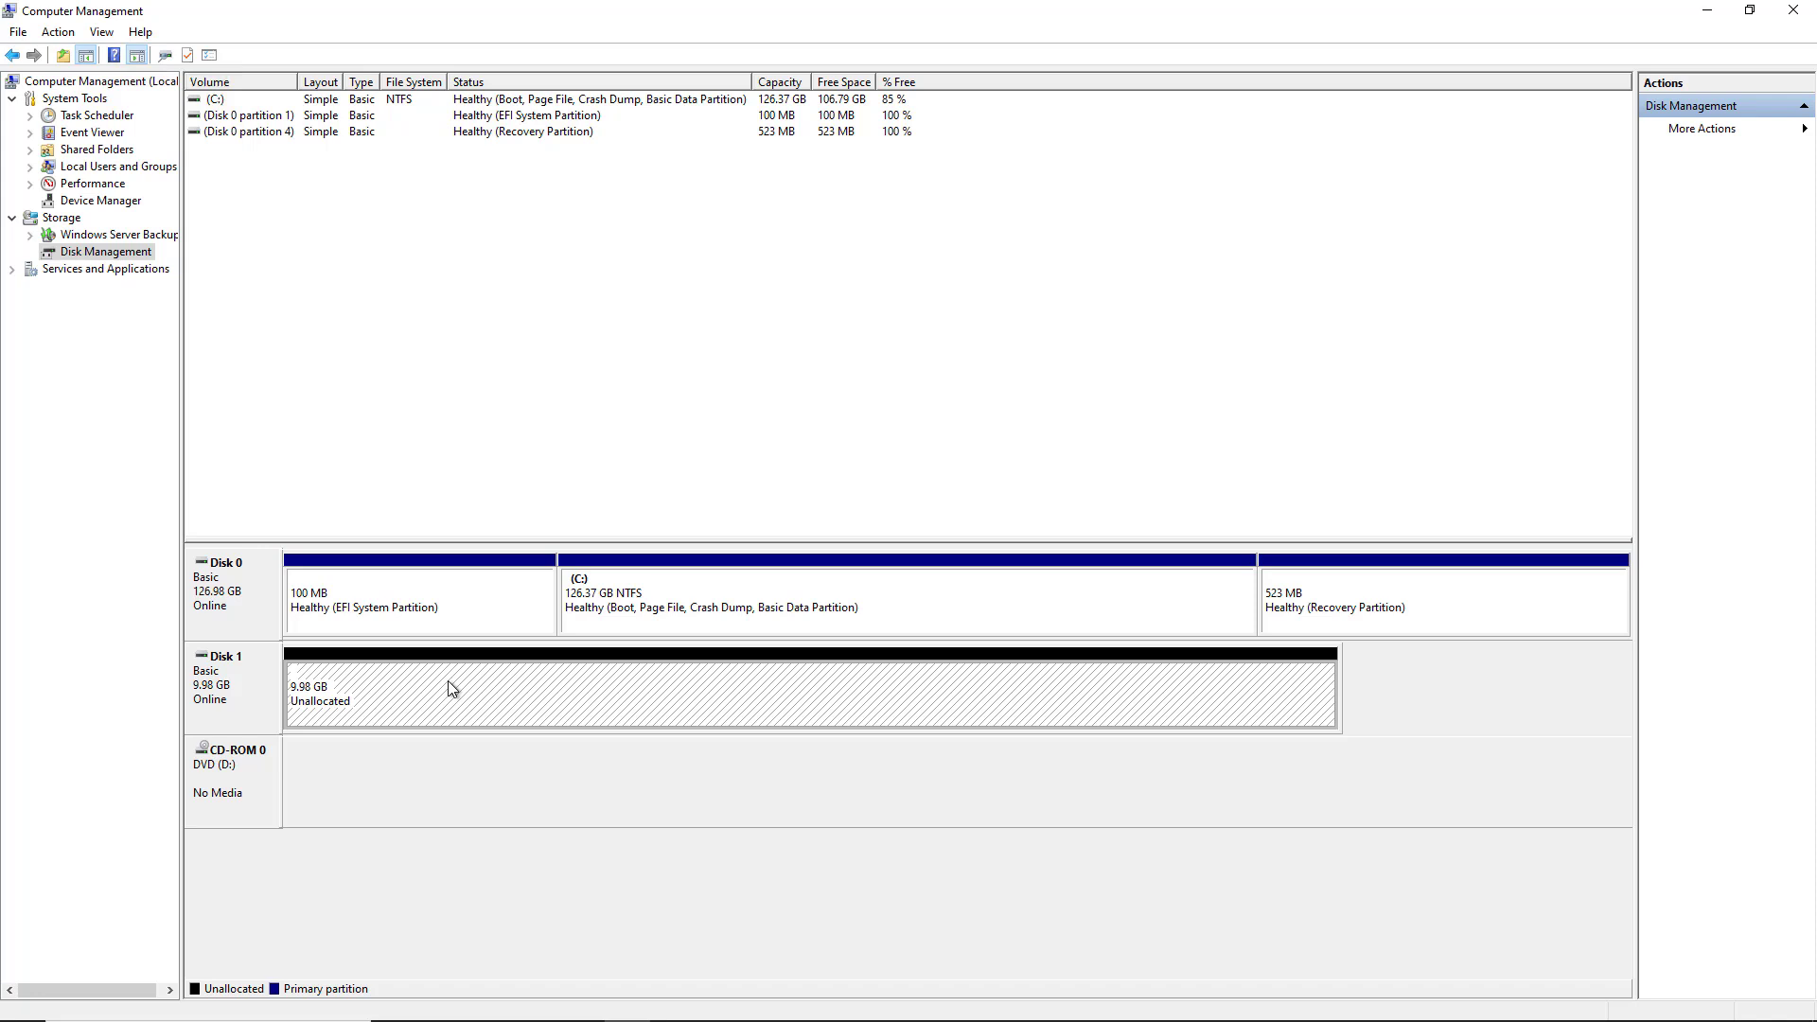
right_click(449, 681)
left_click(473, 691)
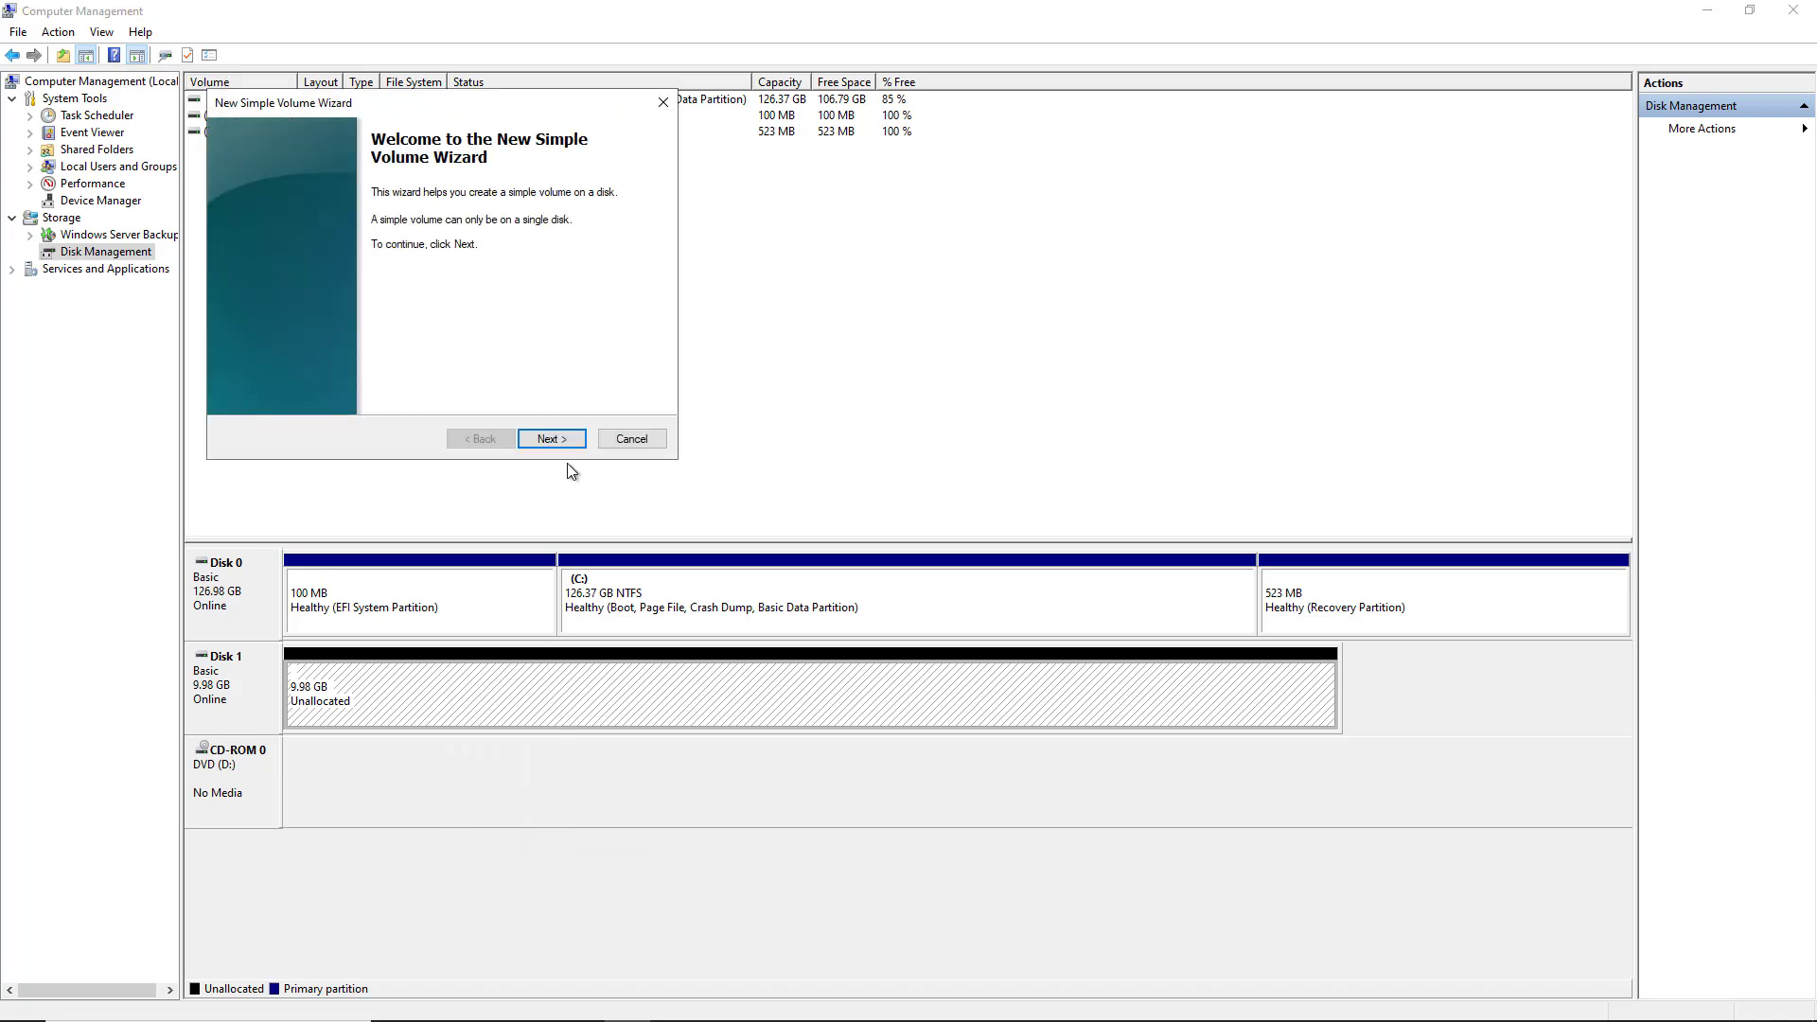
left_click(554, 441)
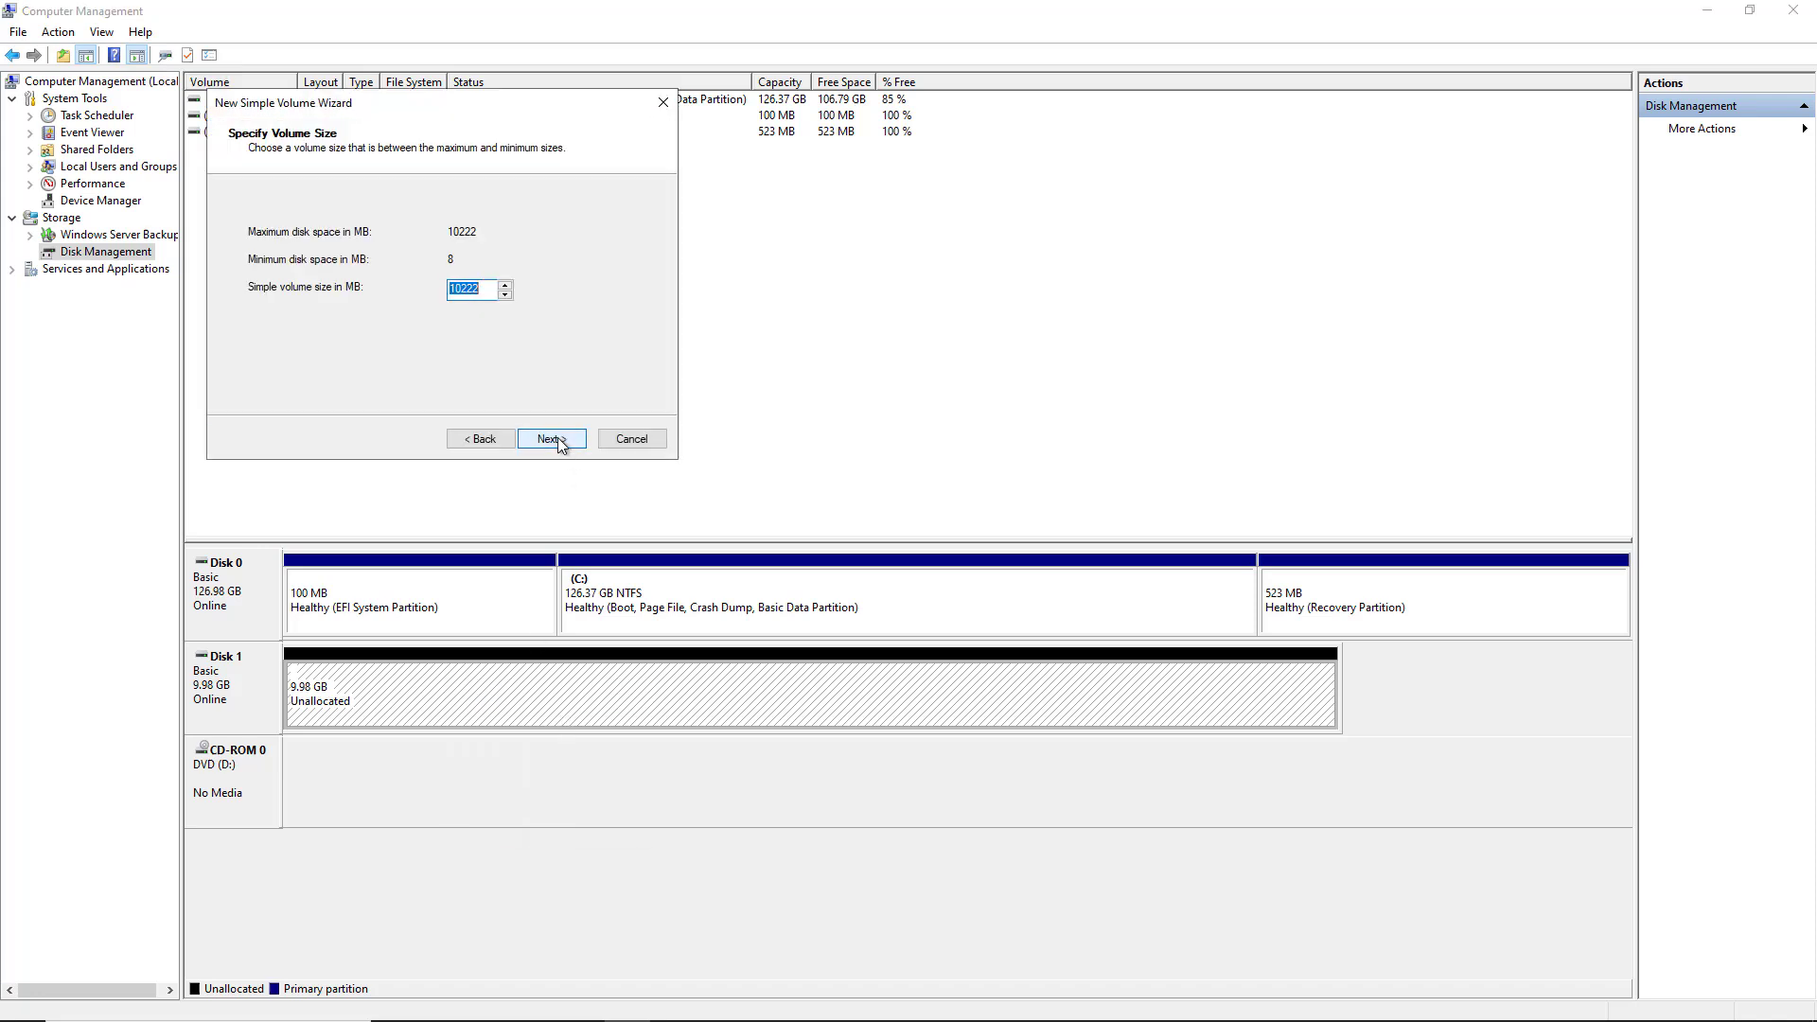
left_click(554, 440)
left_click(554, 440)
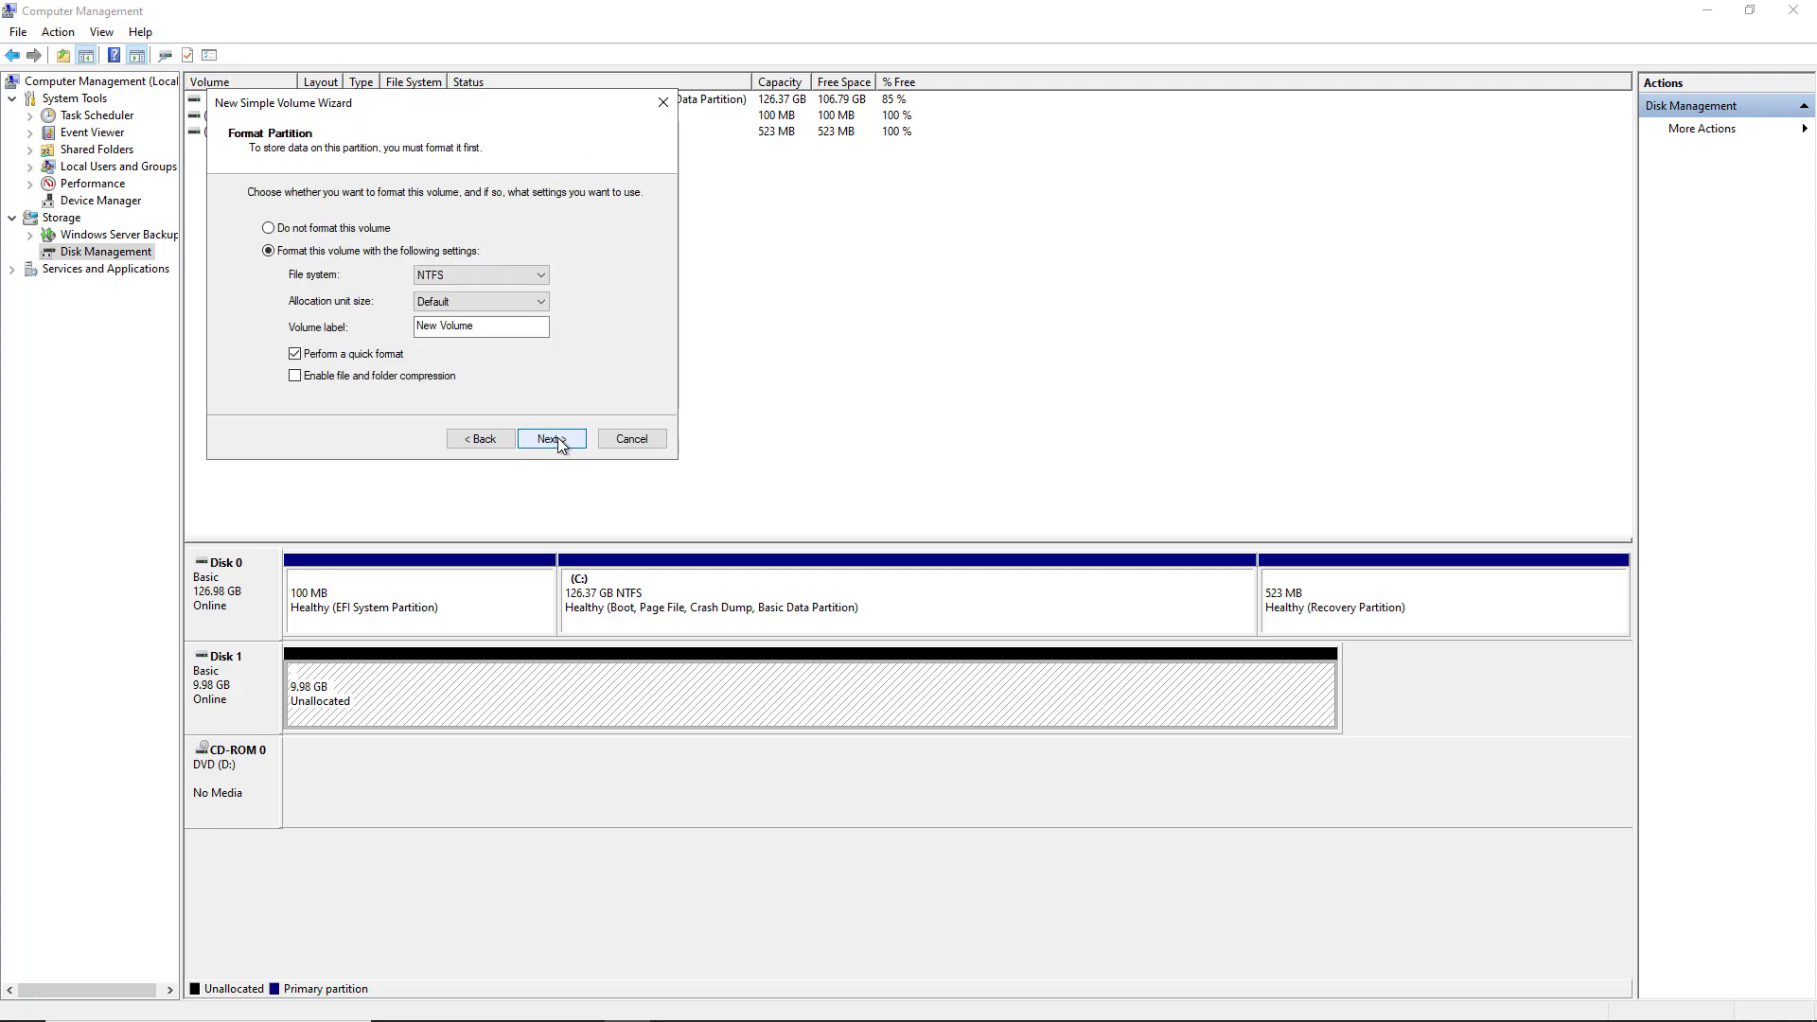
left_click(559, 441)
left_click(559, 438)
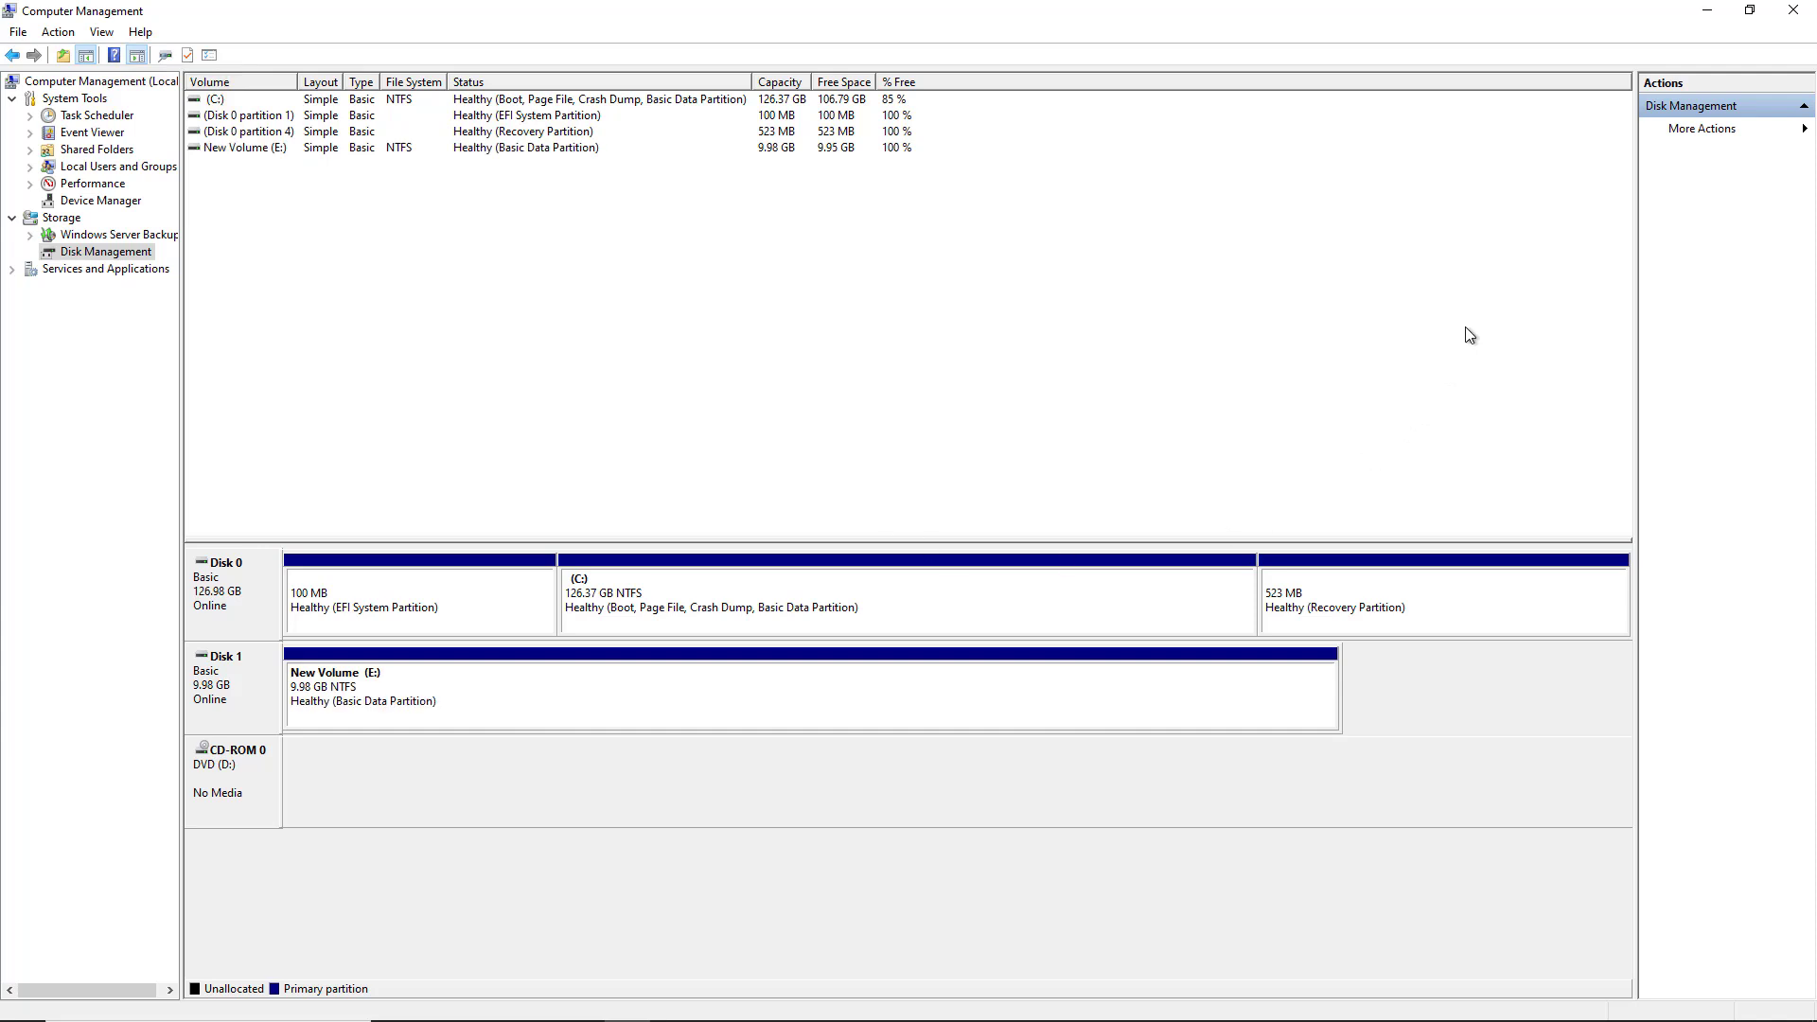
Minimize Computer Management and add Cluster Disk 1 to the cluster's Available Storage.
left_click(1709, 13)
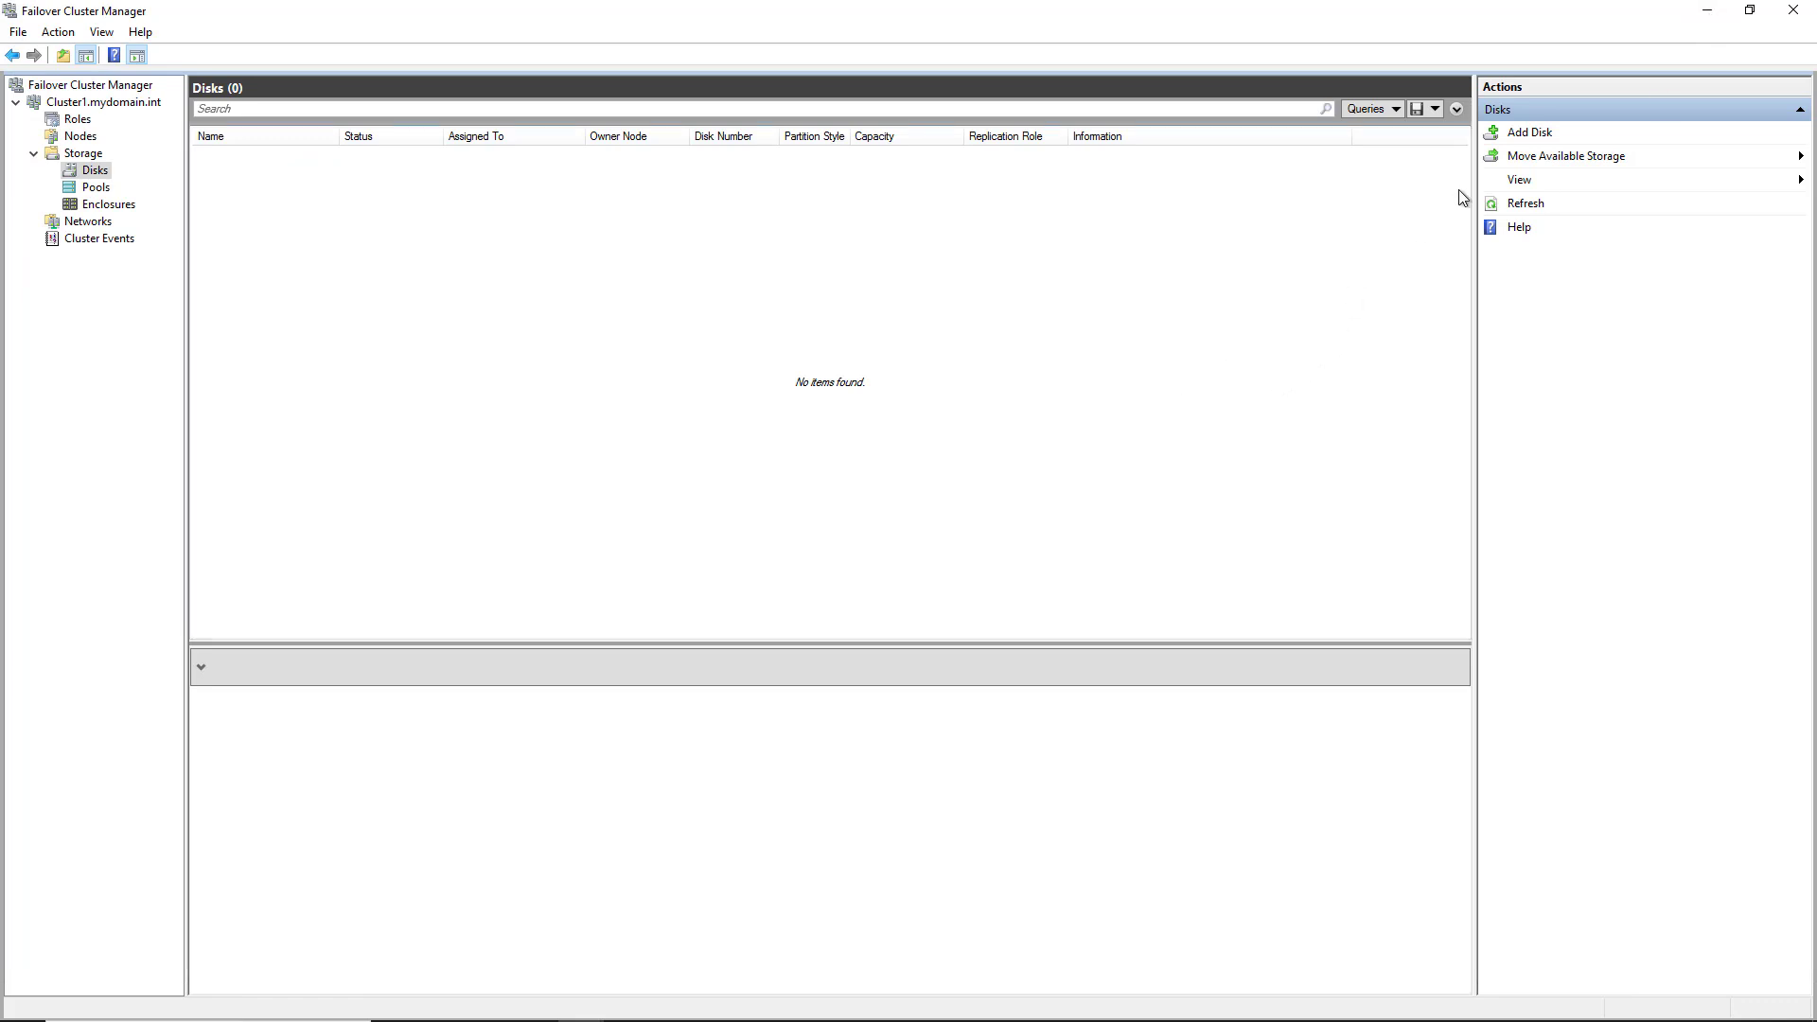
left_click(1536, 131)
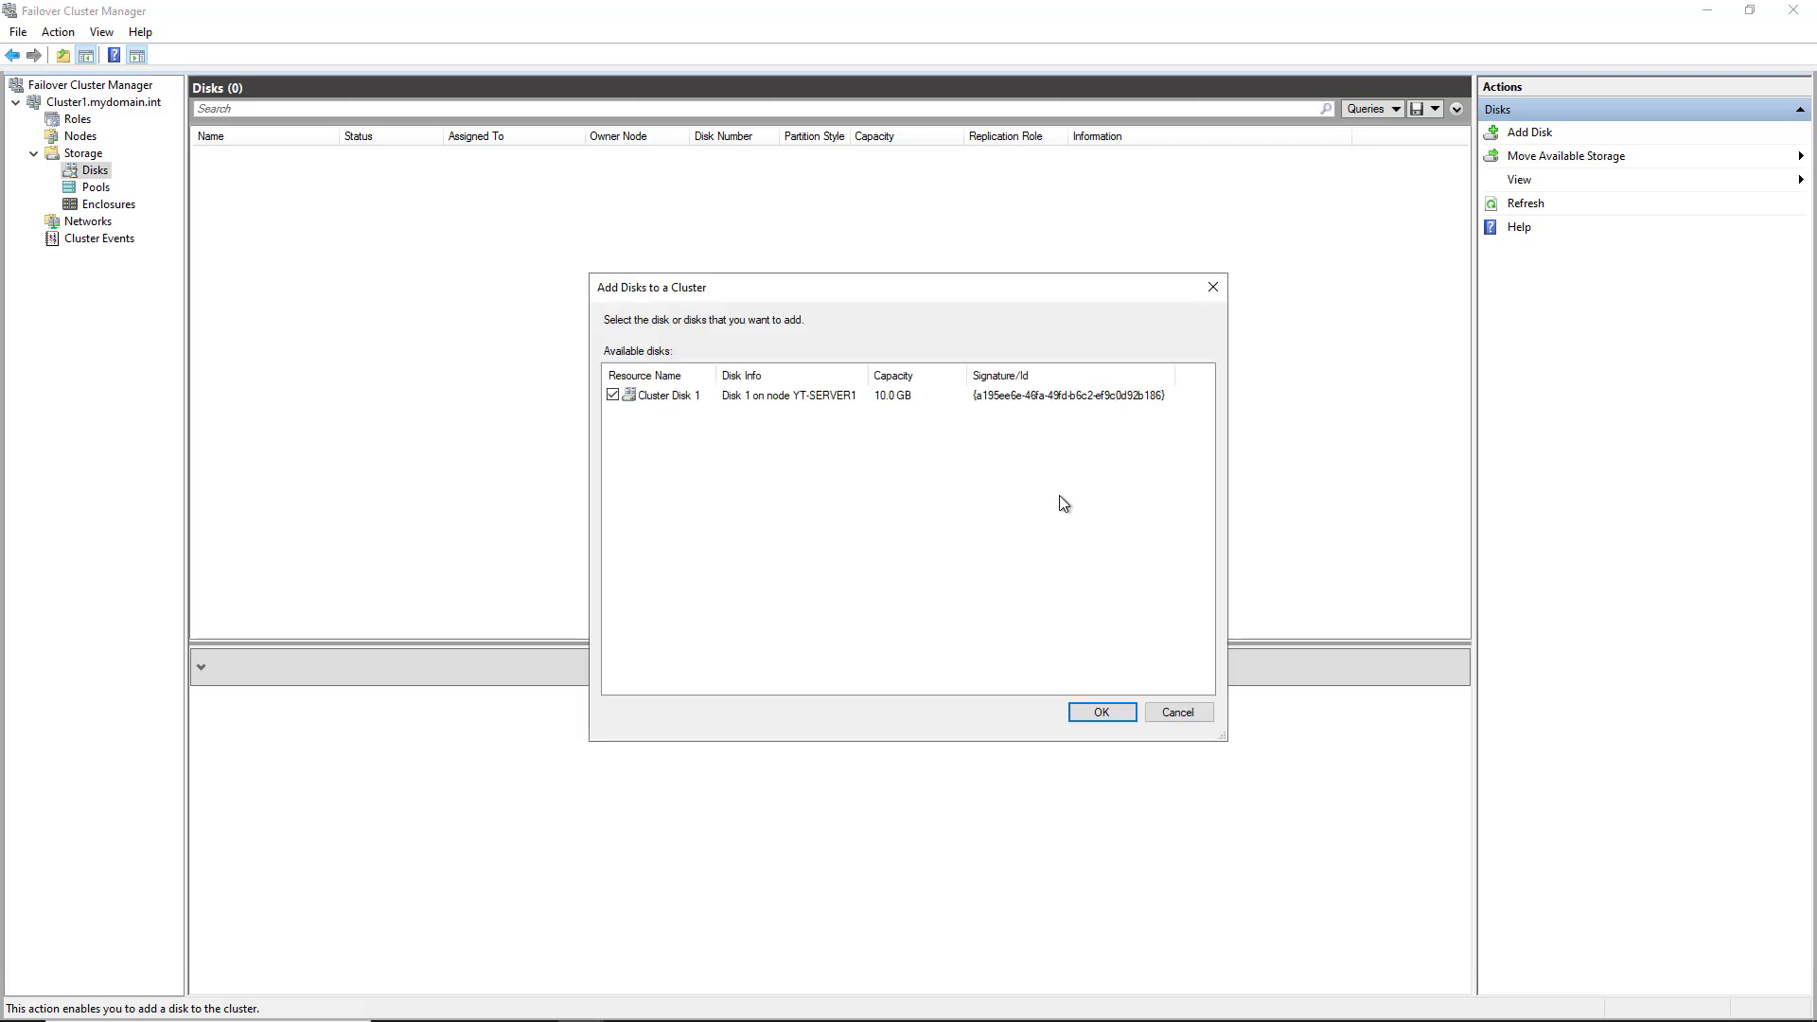
left_click(1103, 713)
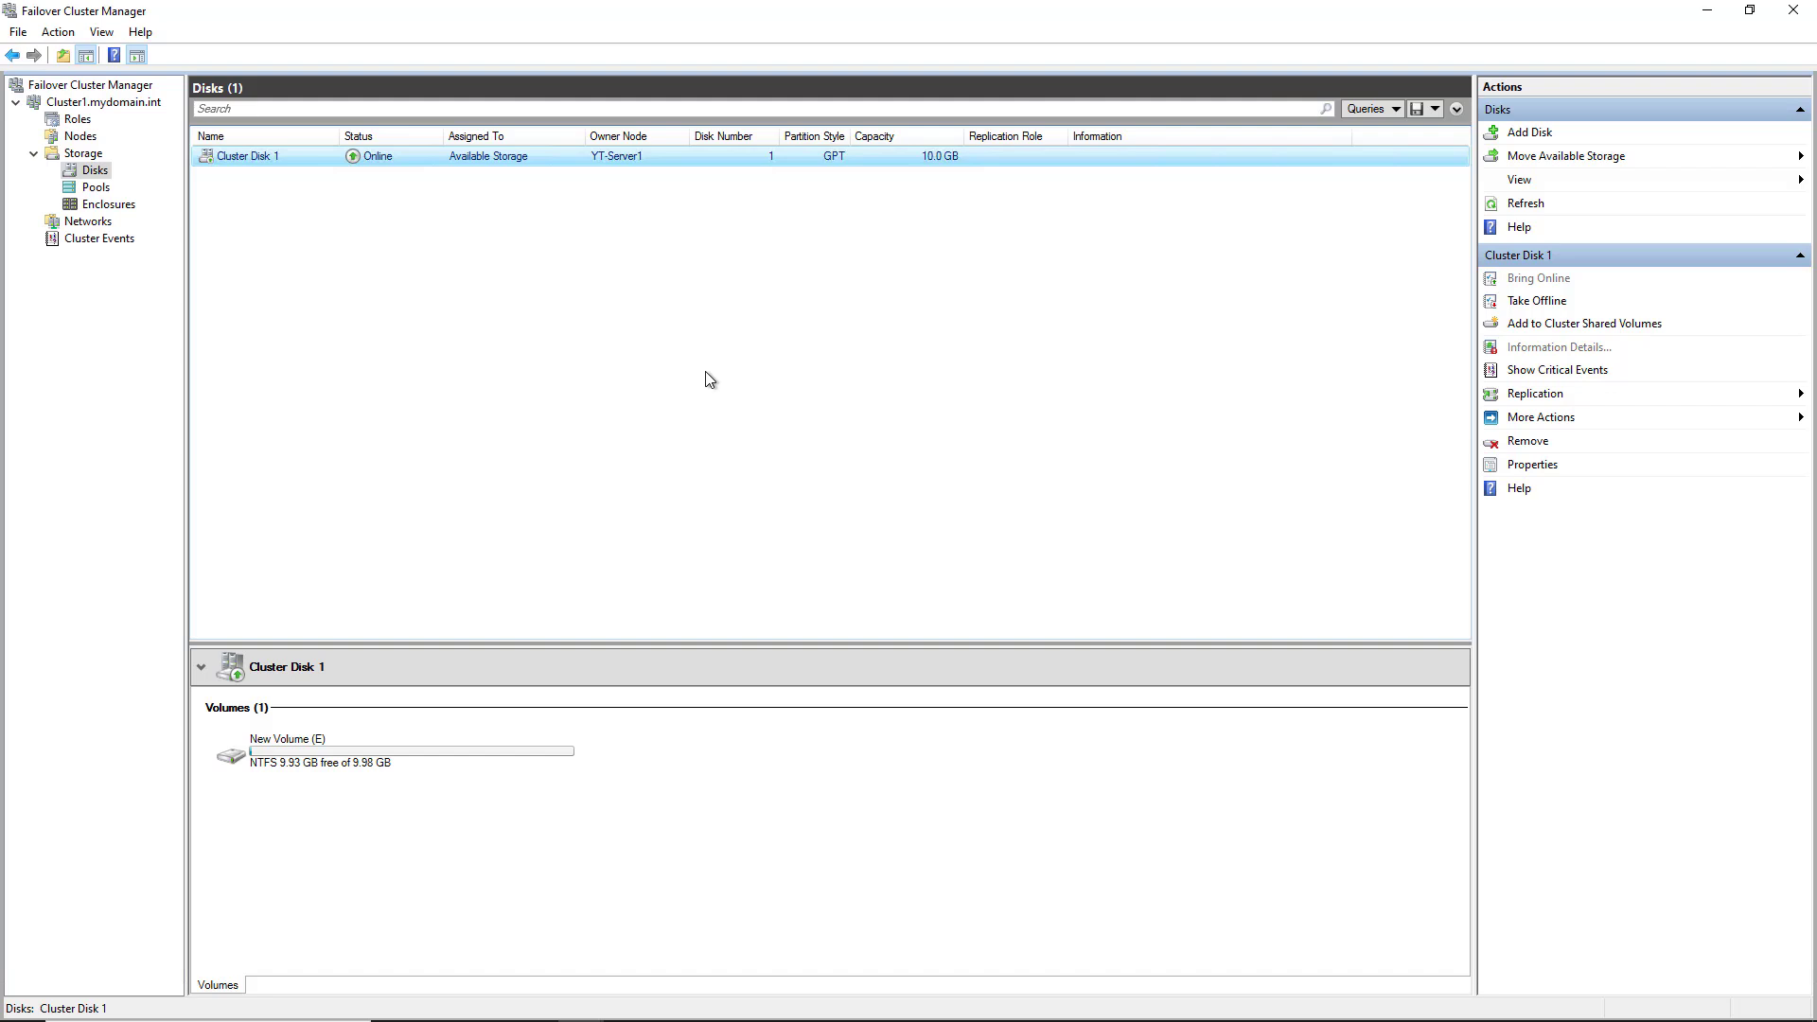
Add Cluster Disk 1 to Cluster Shared Volumes and widen the Status column.
right_click(588, 158)
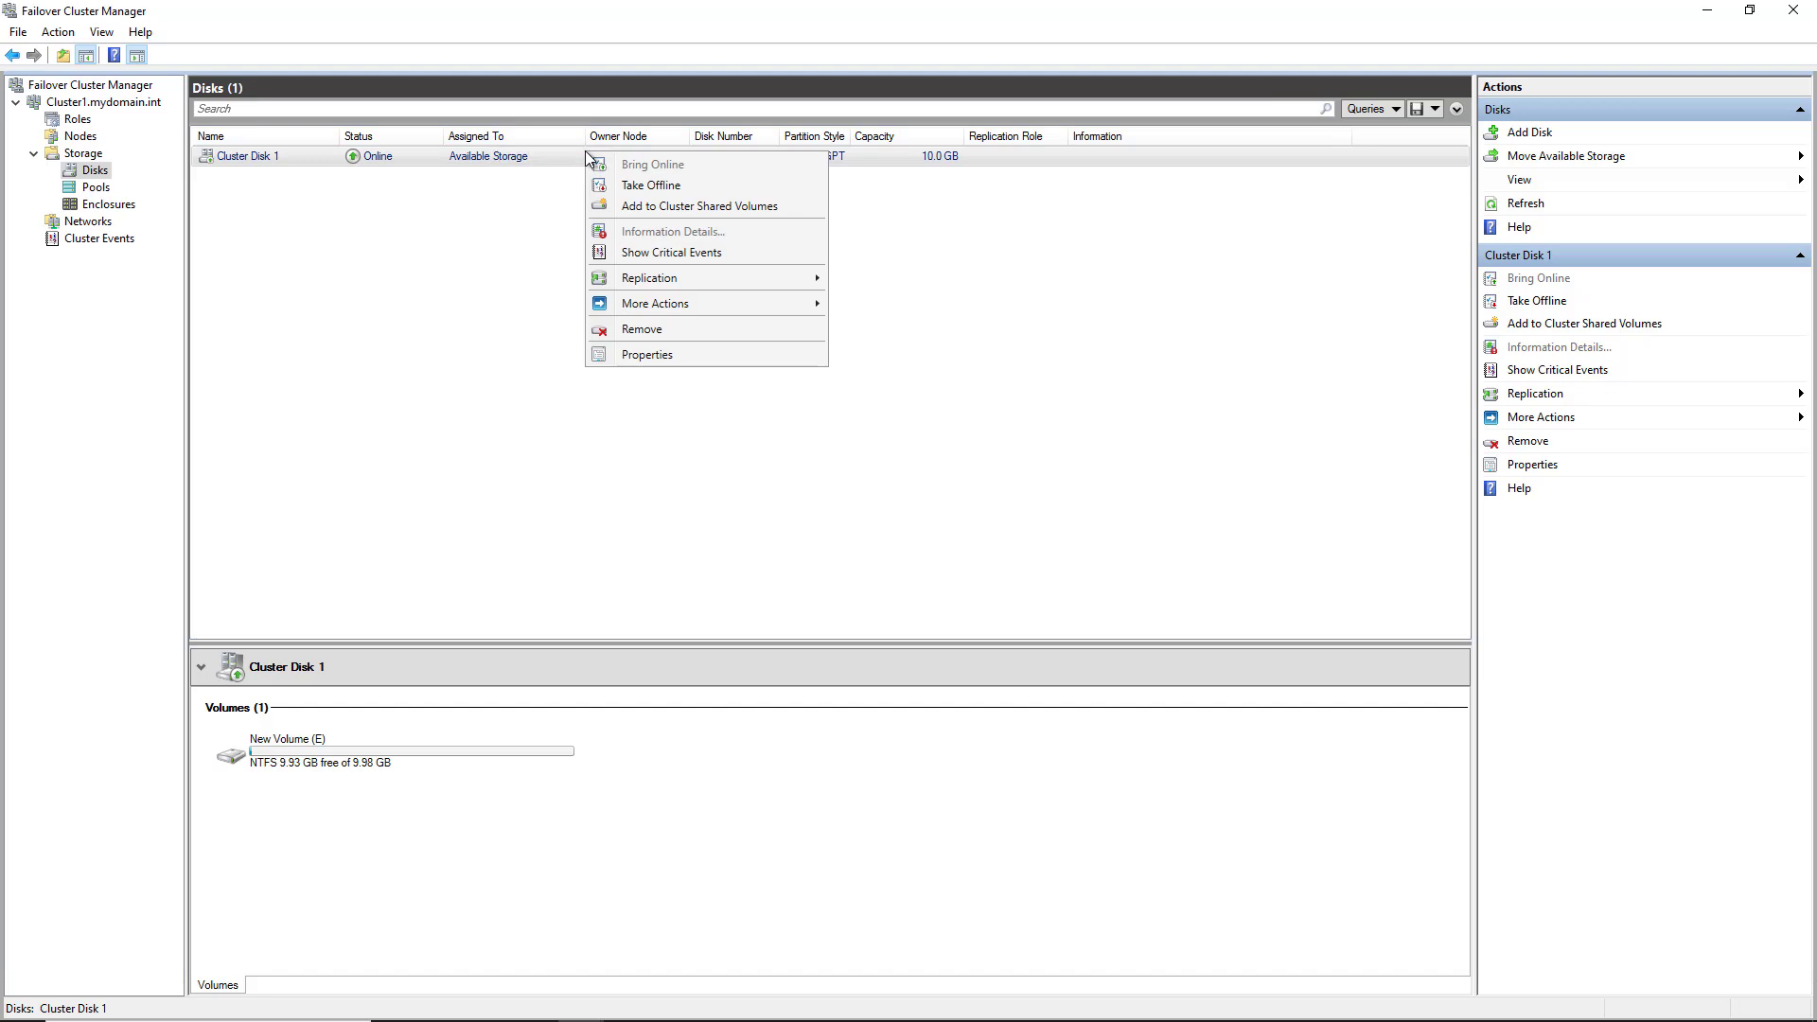
left_click(649, 208)
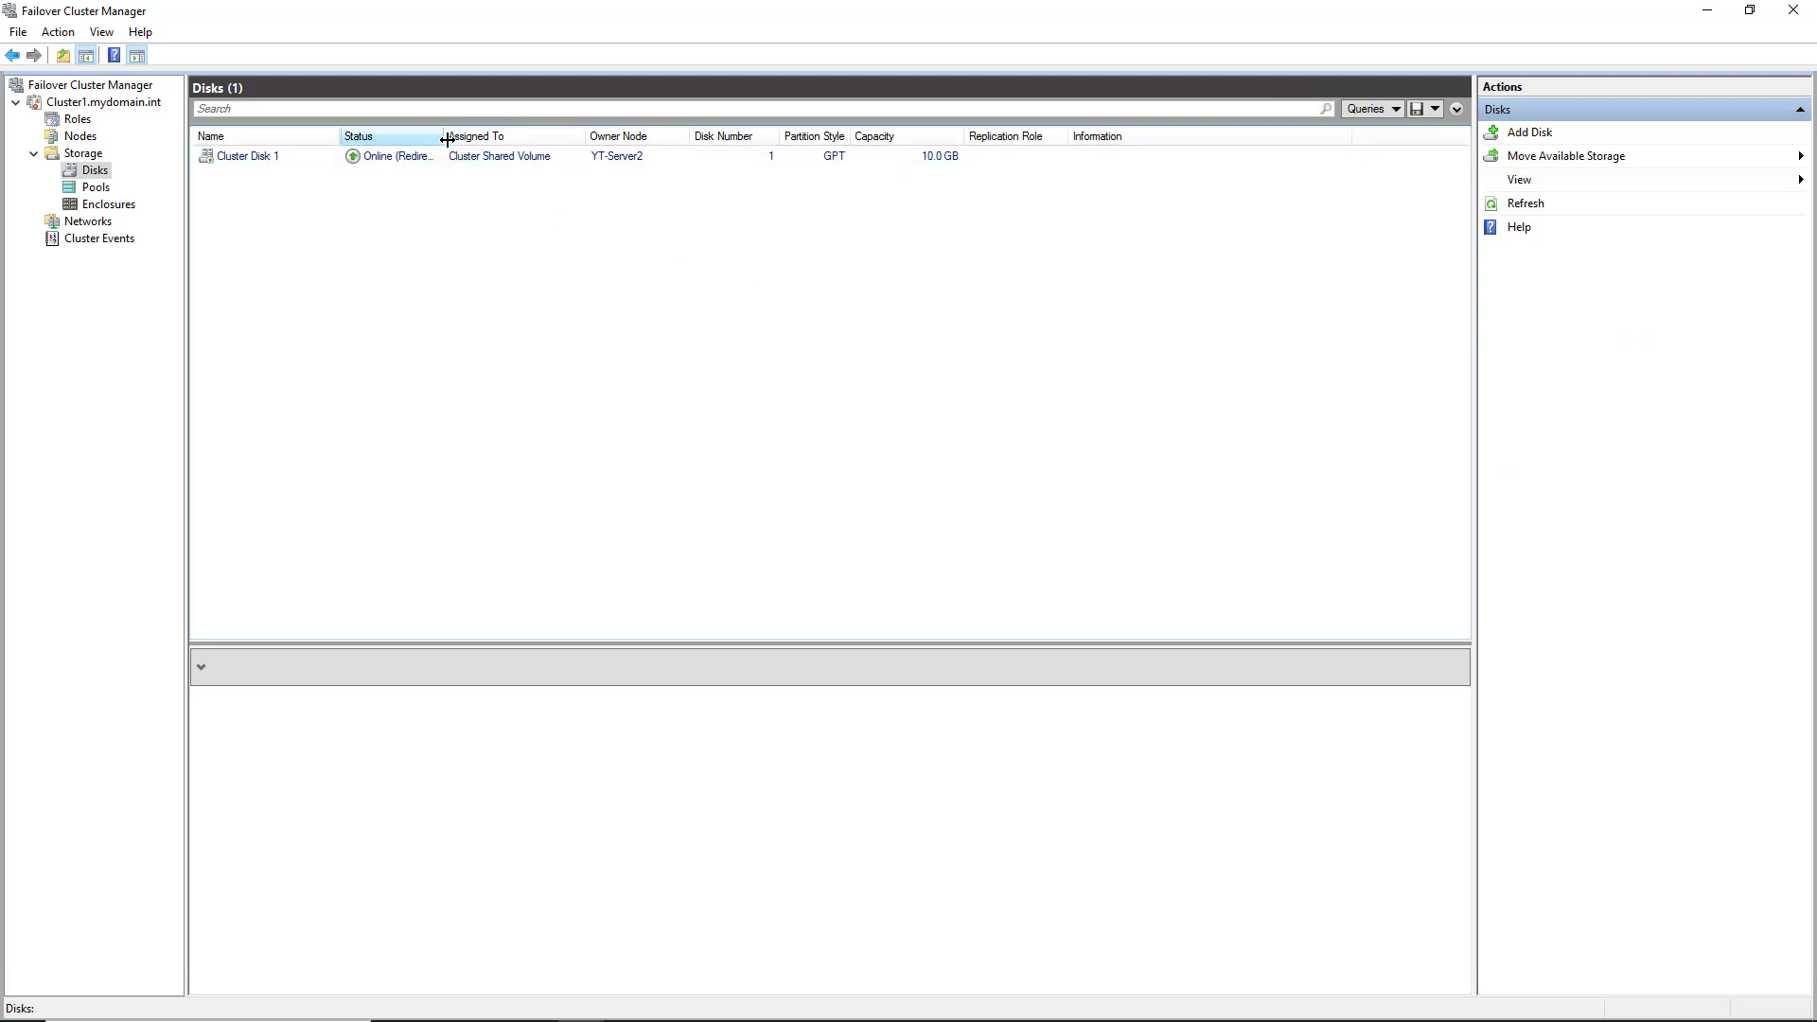
left_click_drag(444, 137, 552, 138)
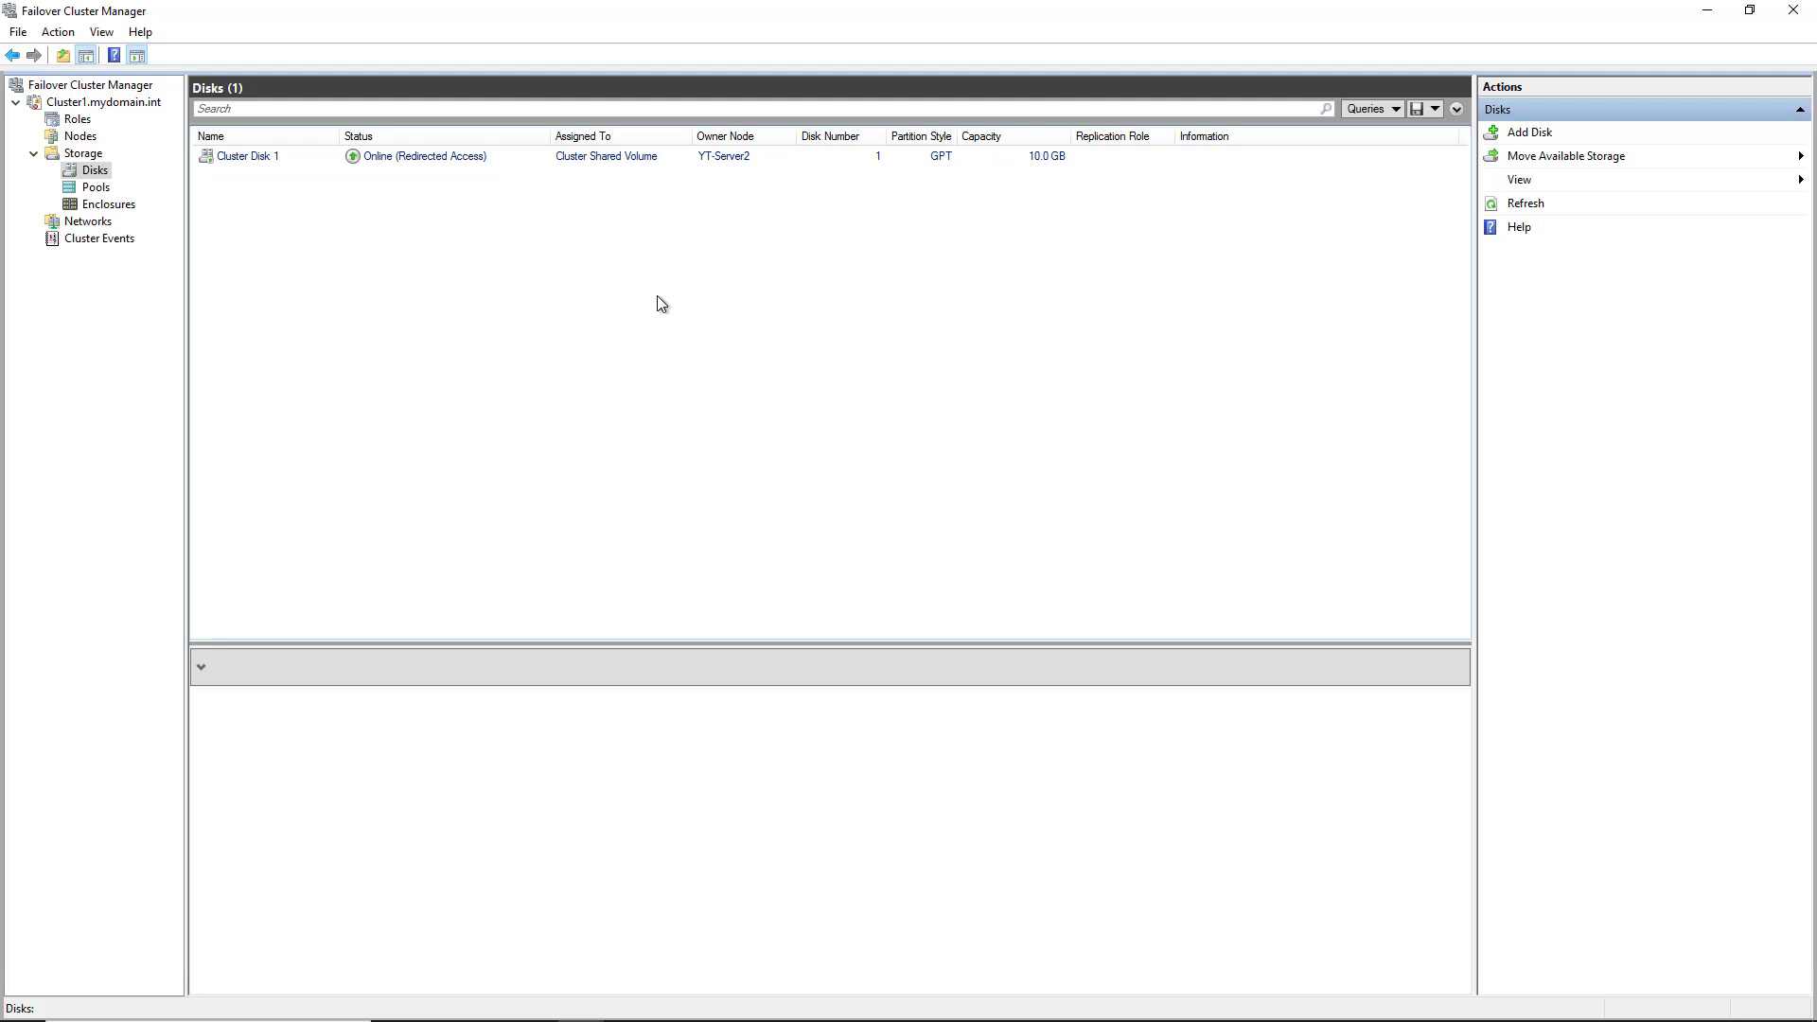
mouse_move(547, 1020)
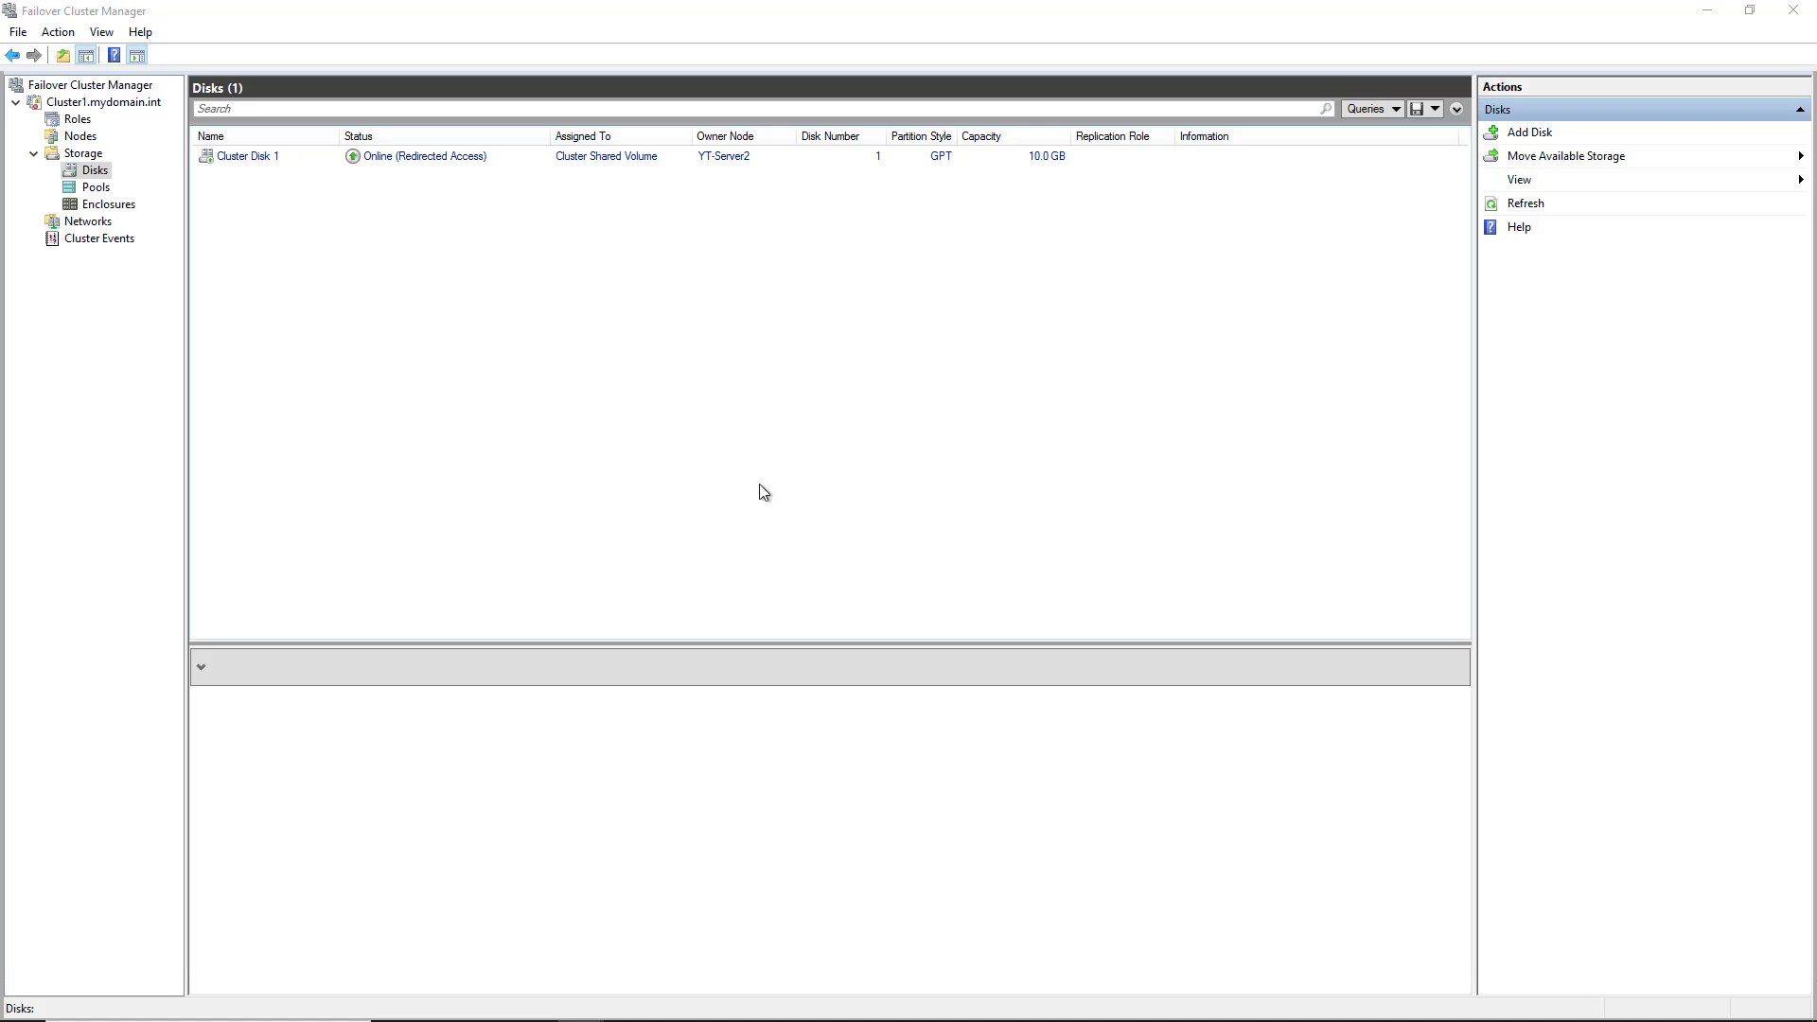
Confirm C:\ClusterStorage\Volume1 is empty in File Explorer, then view the cluster's Roles.
key("super+e")
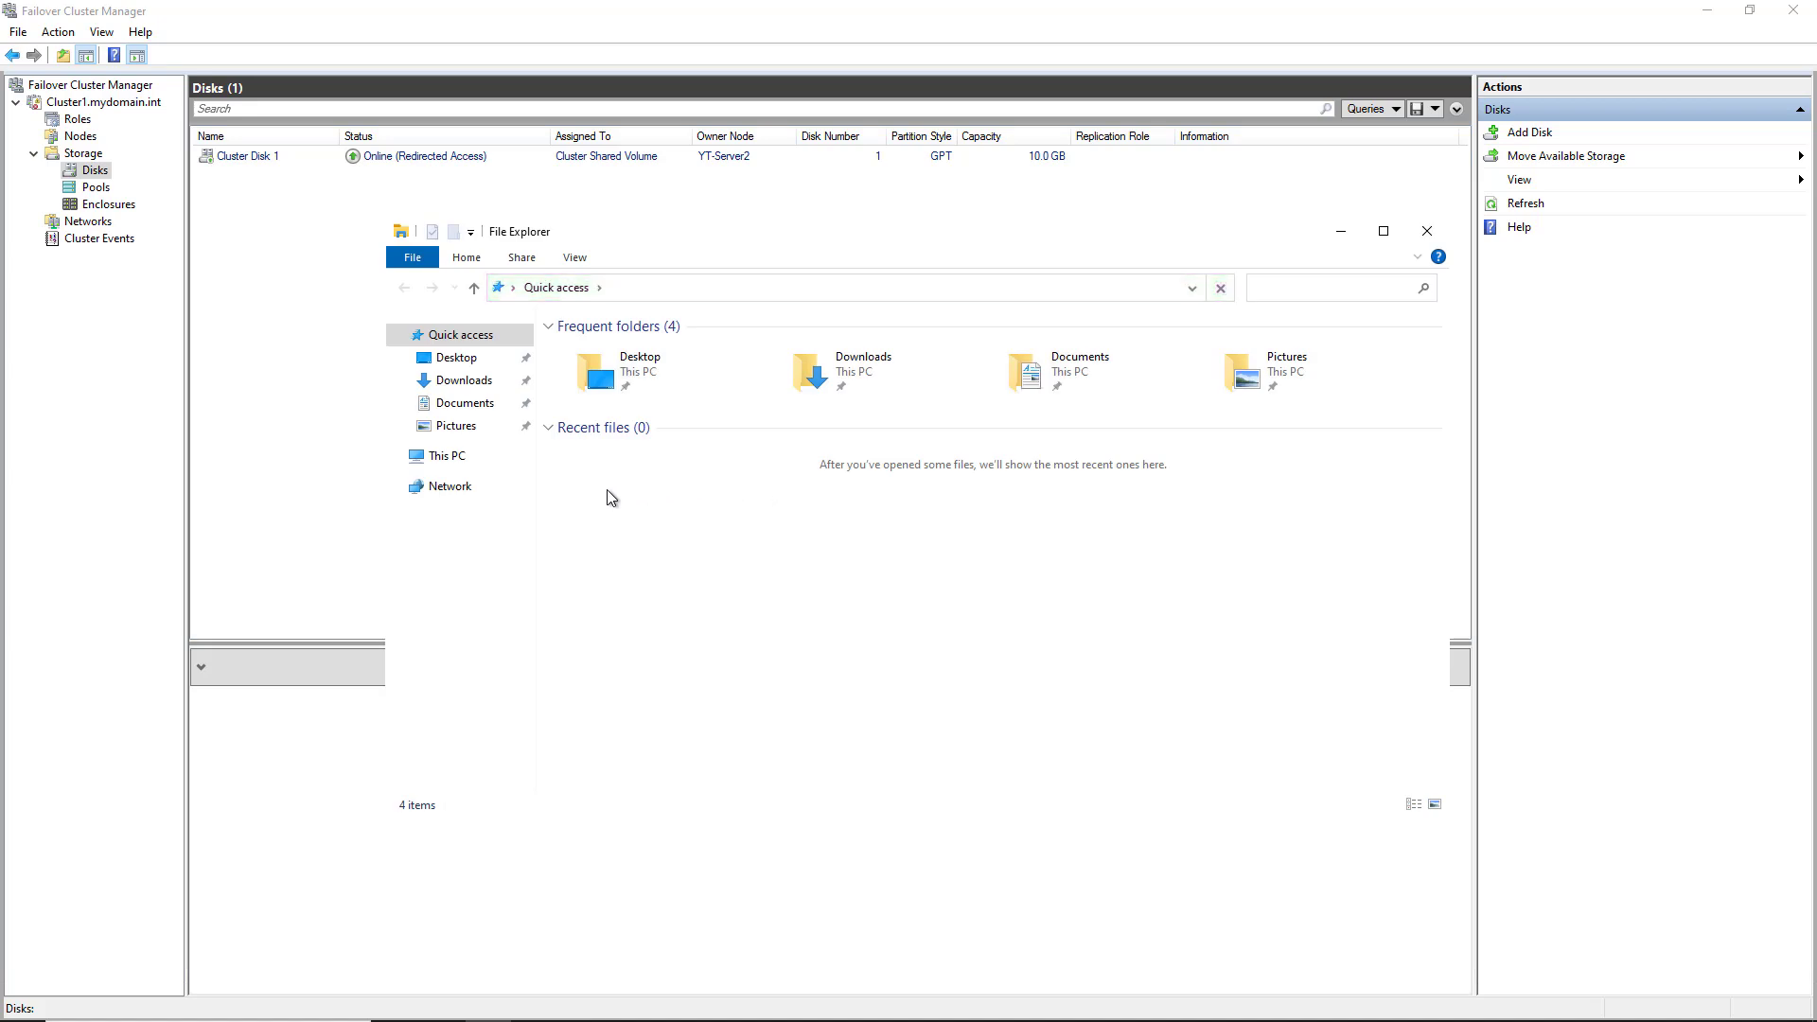
left_click(458, 463)
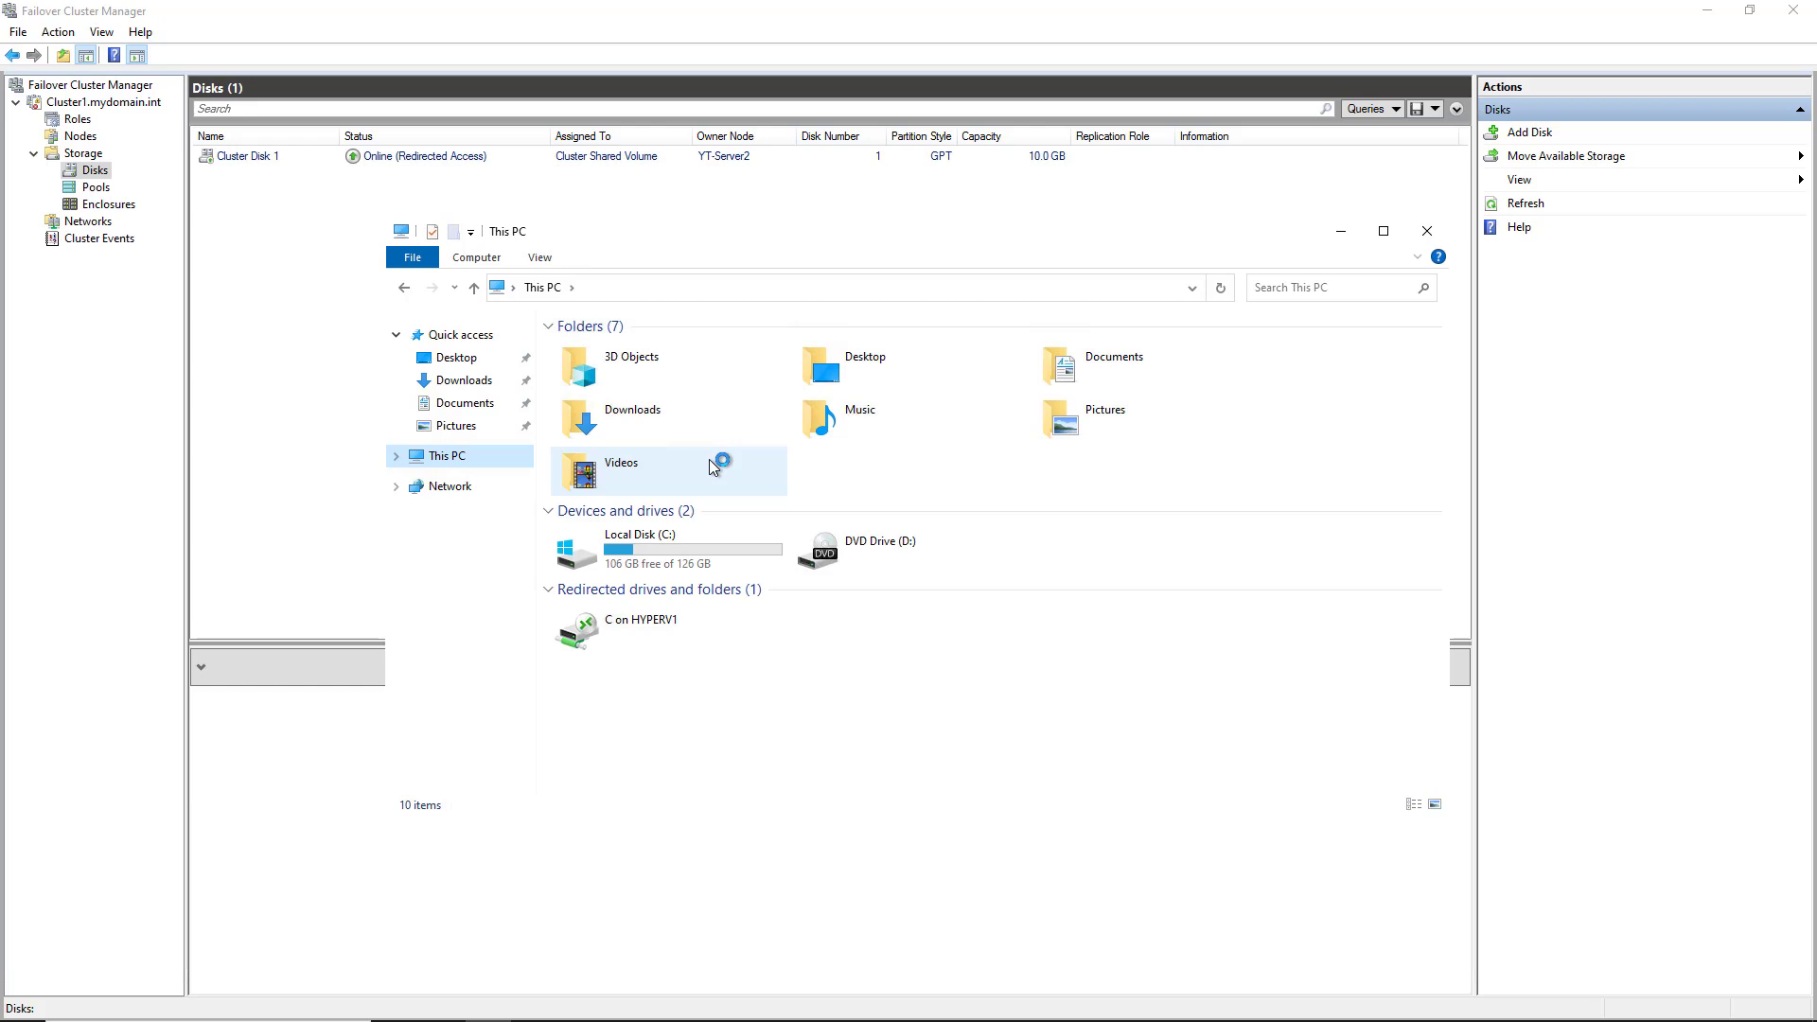
double_click(687, 547)
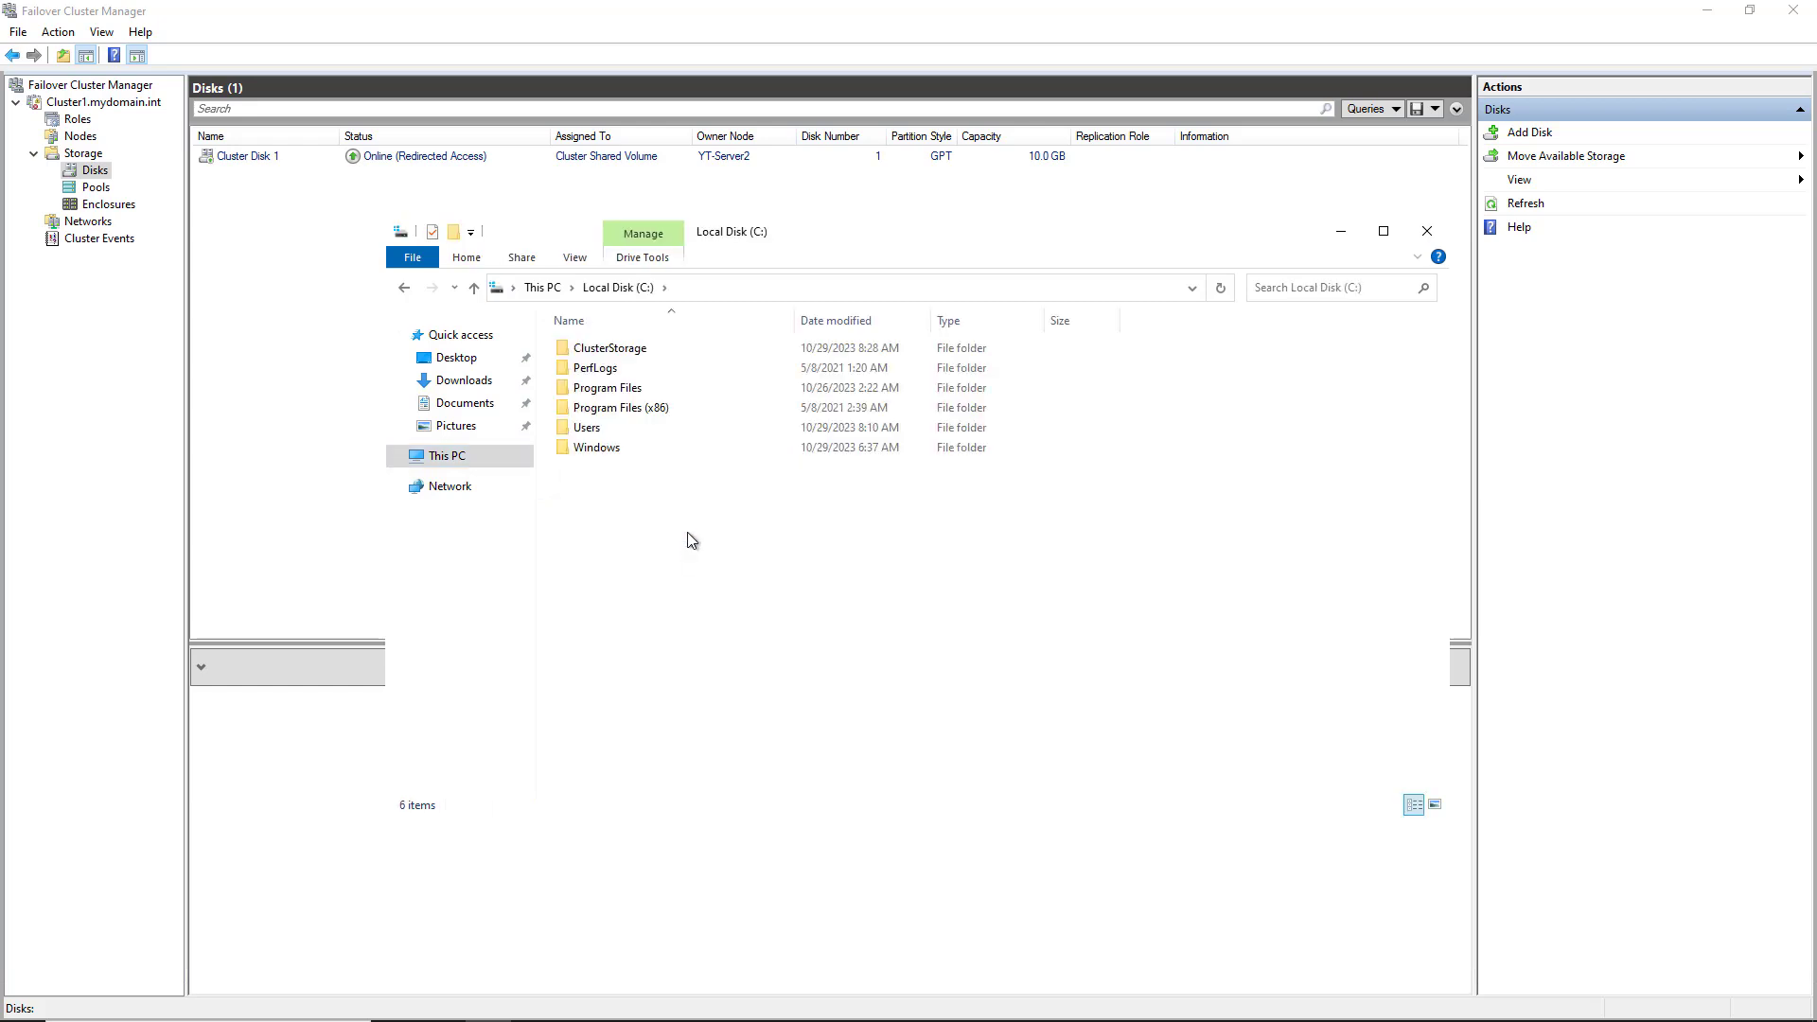
double_click(706, 347)
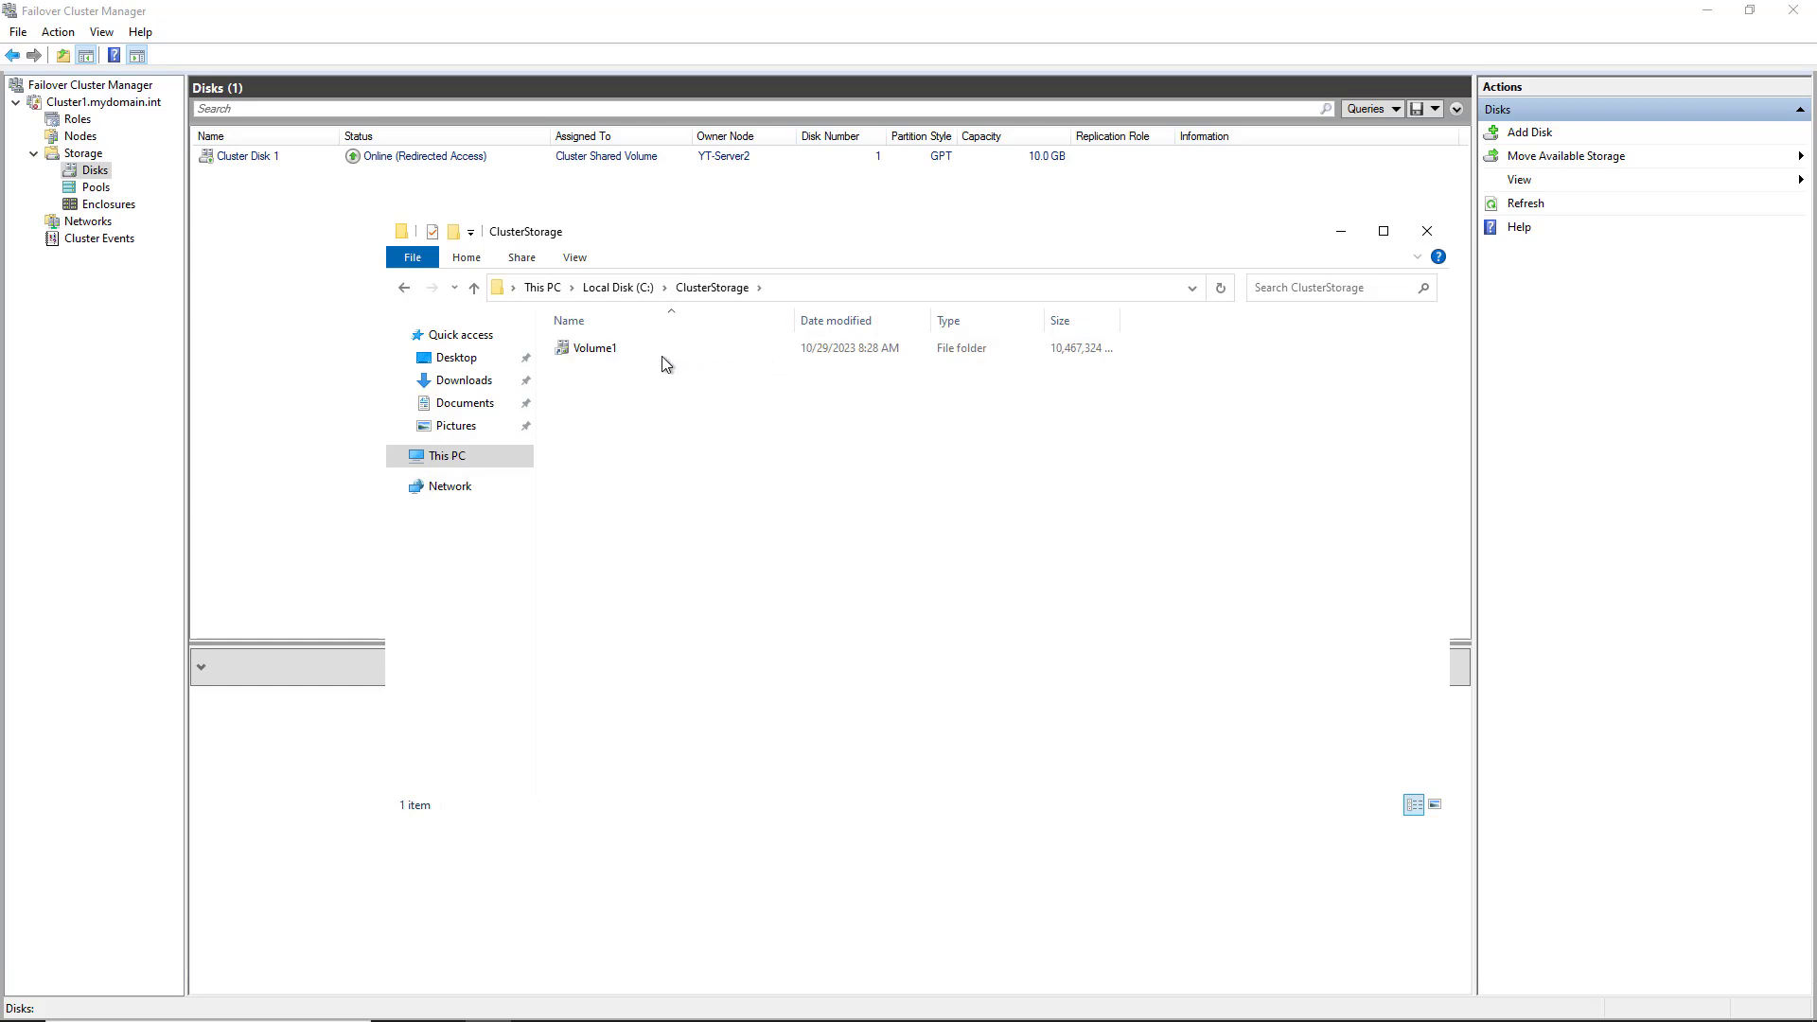
left_click(651, 356)
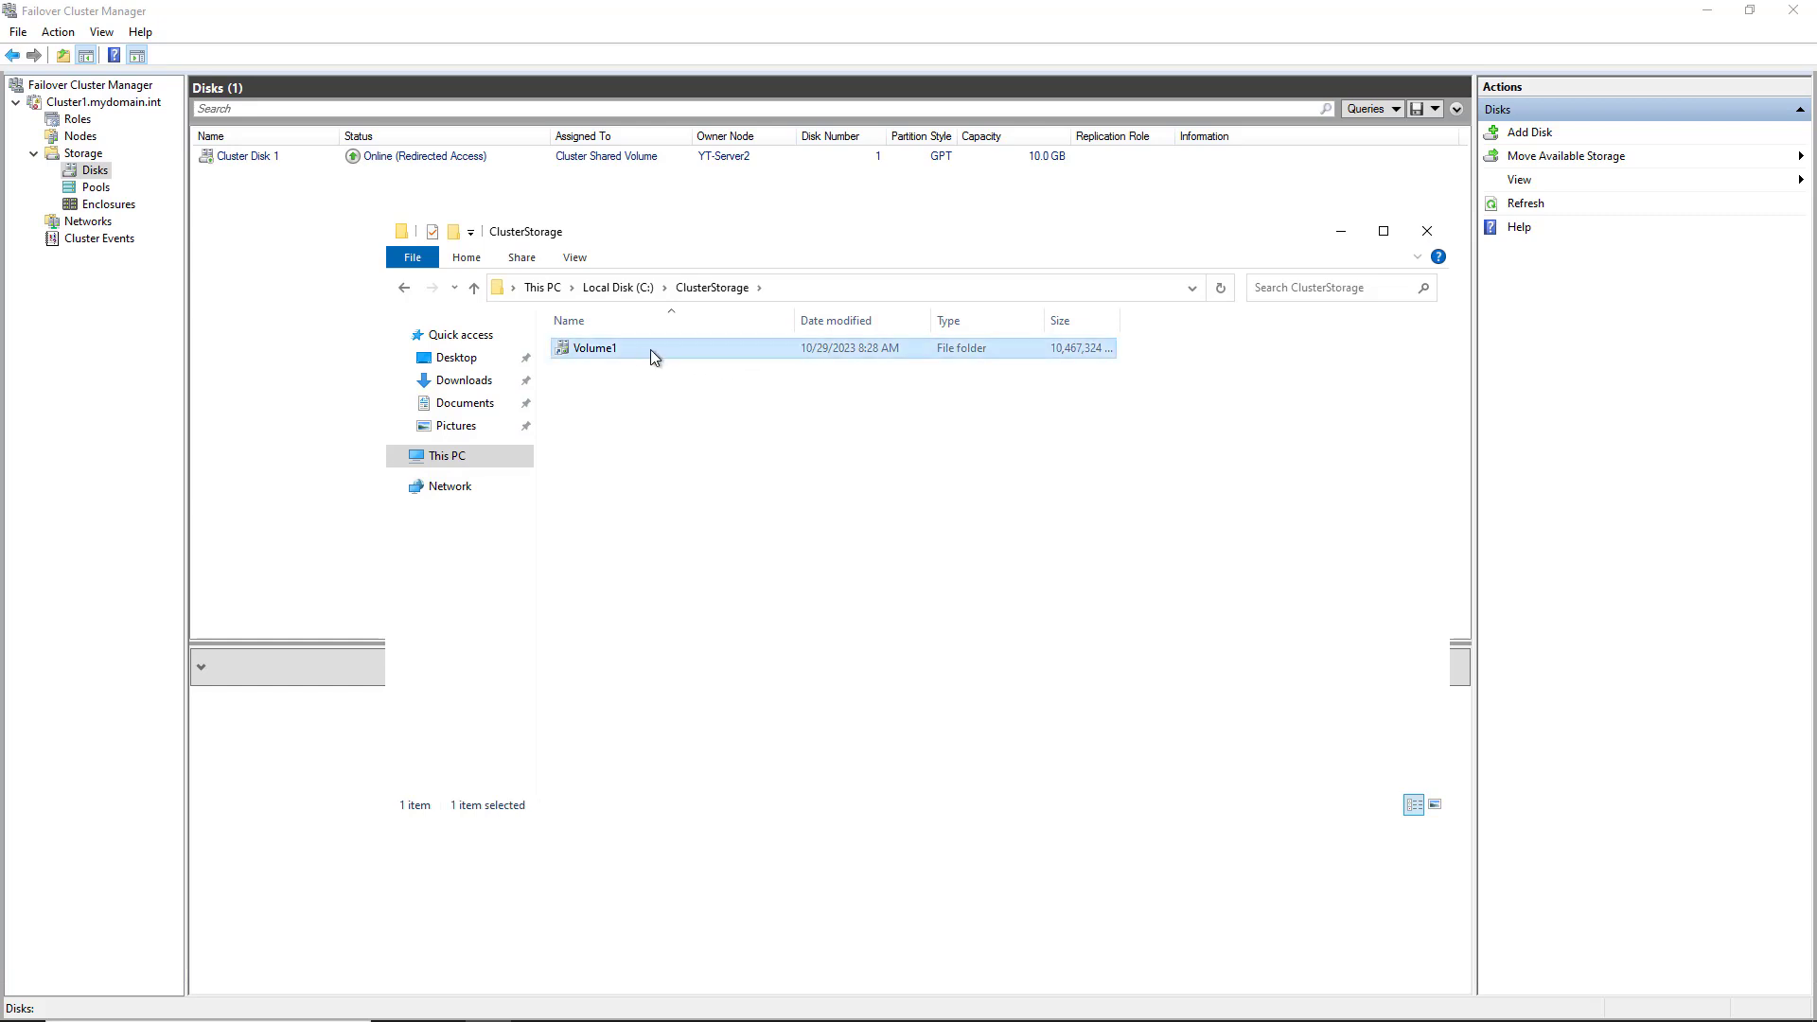
double_click(835, 350)
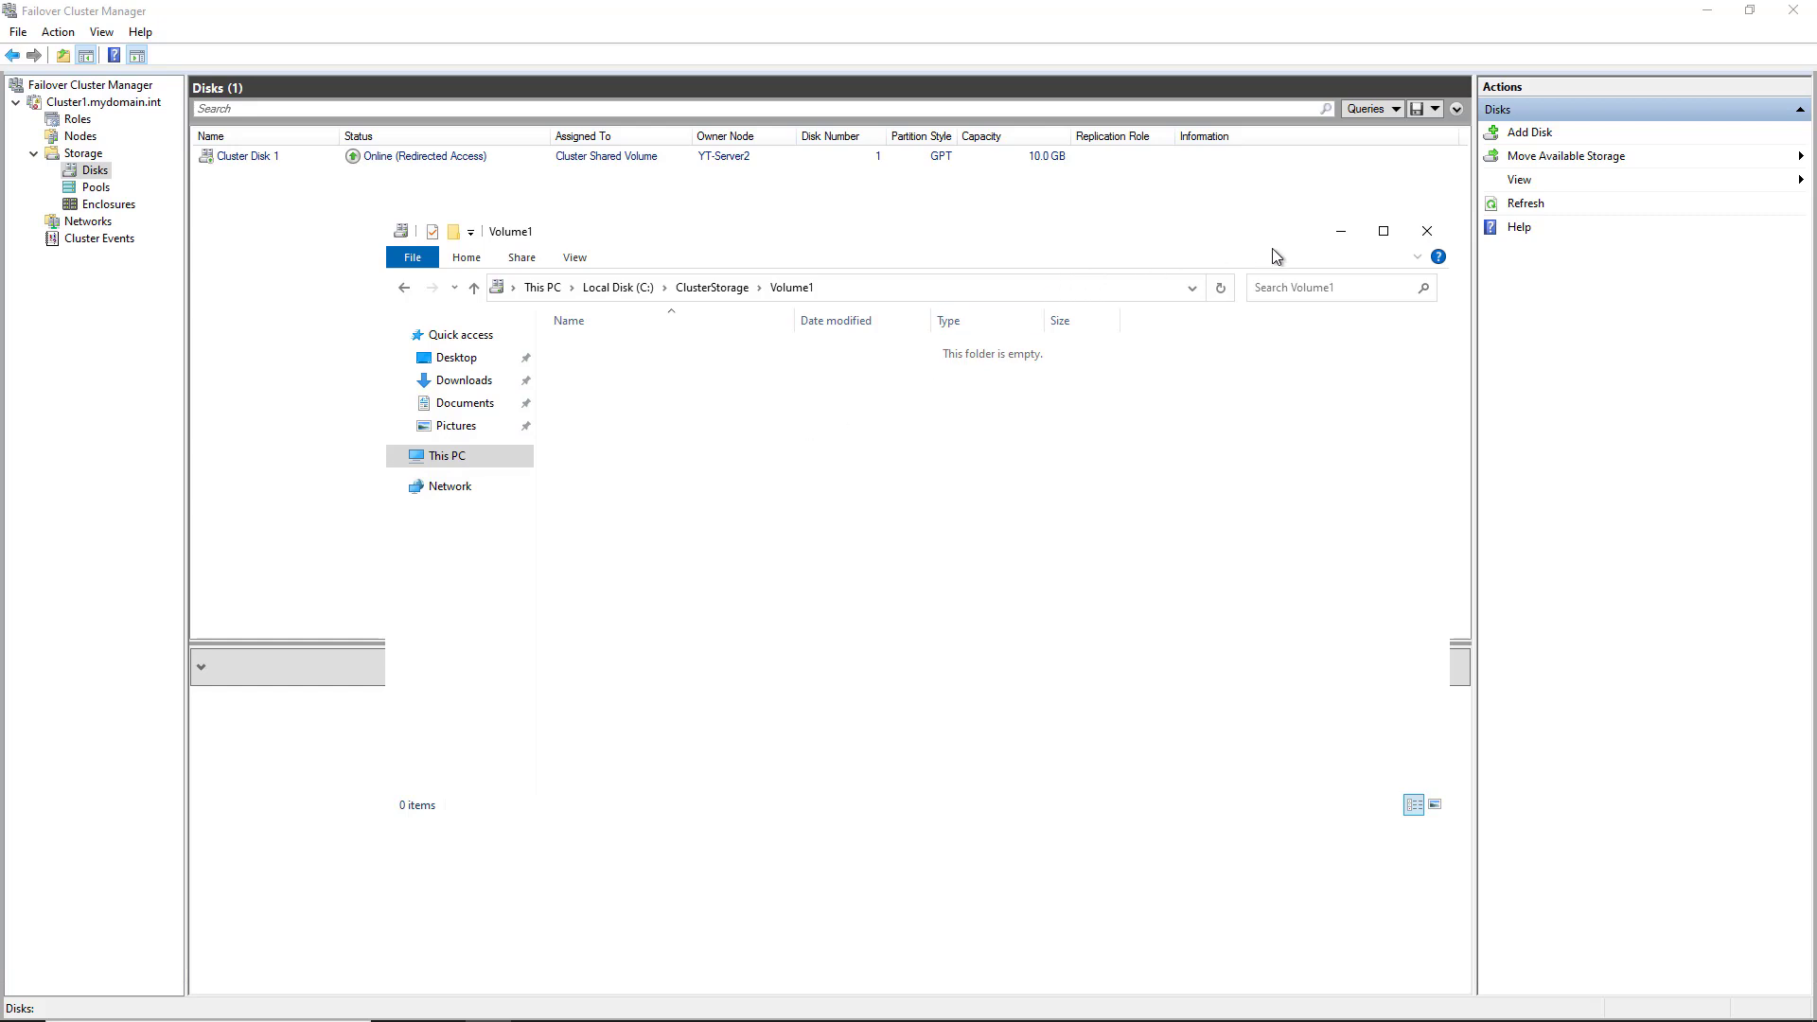
left_click(1337, 236)
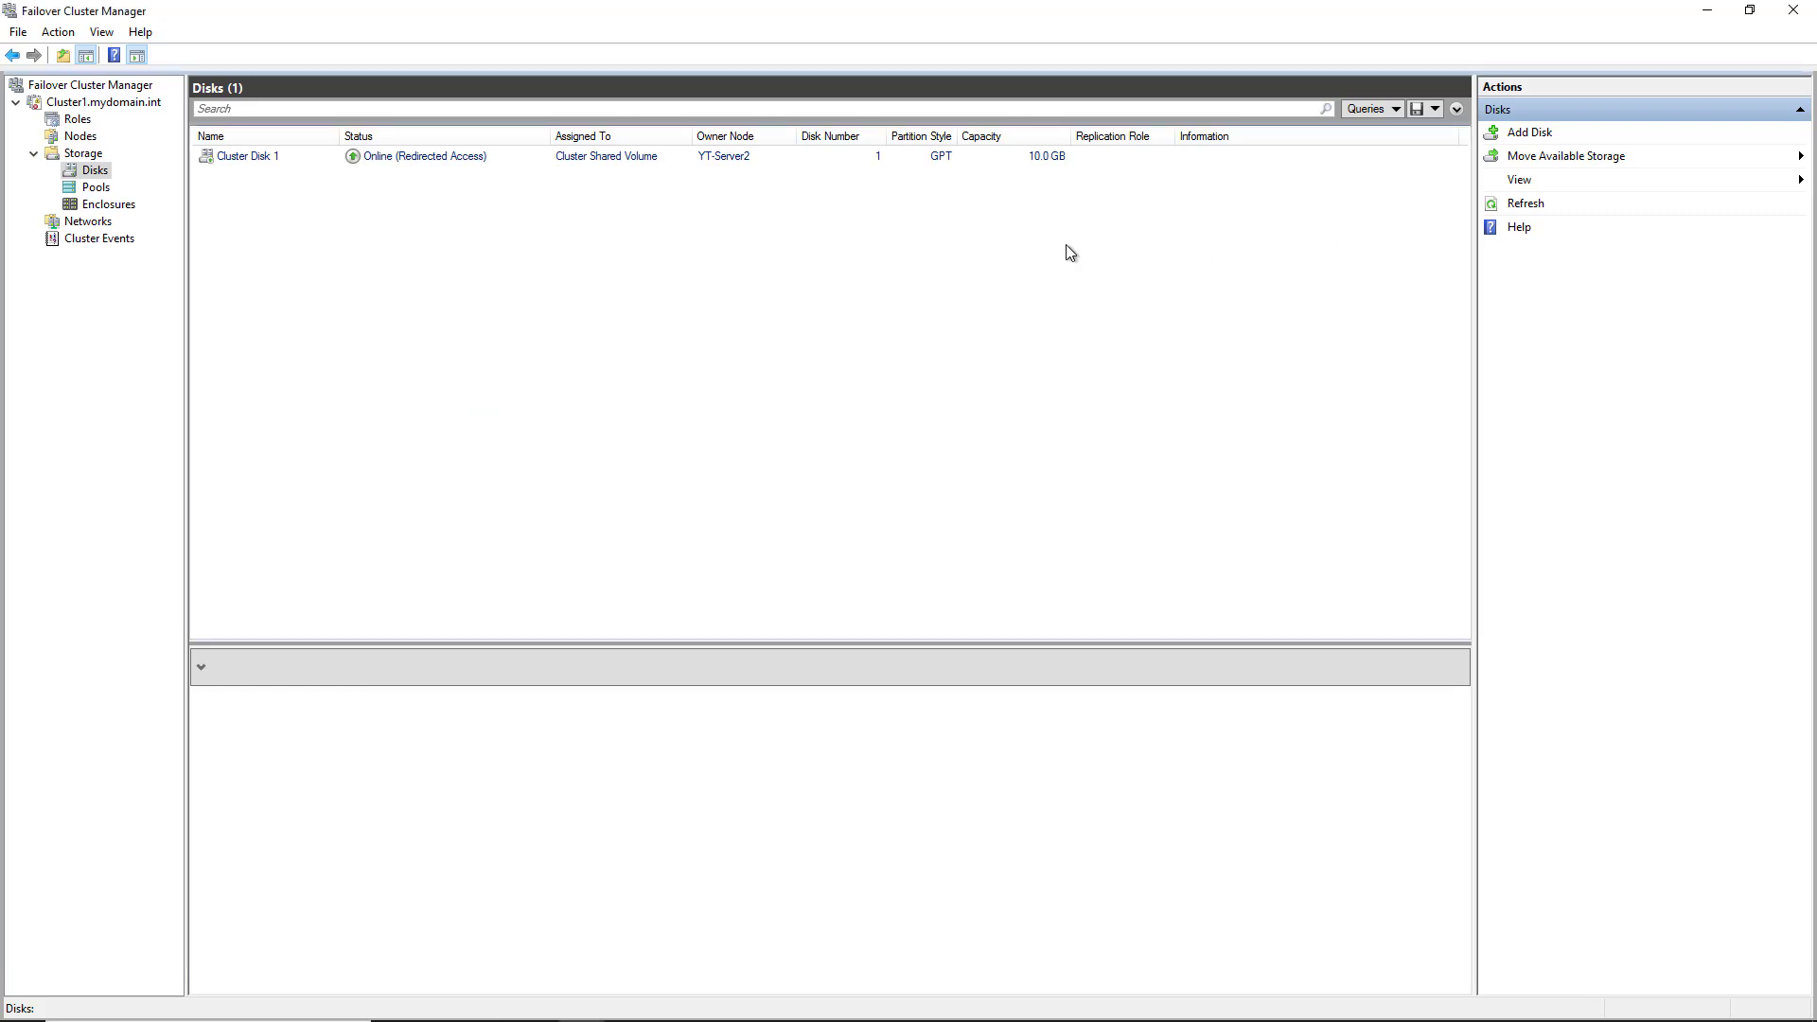
left_click(78, 120)
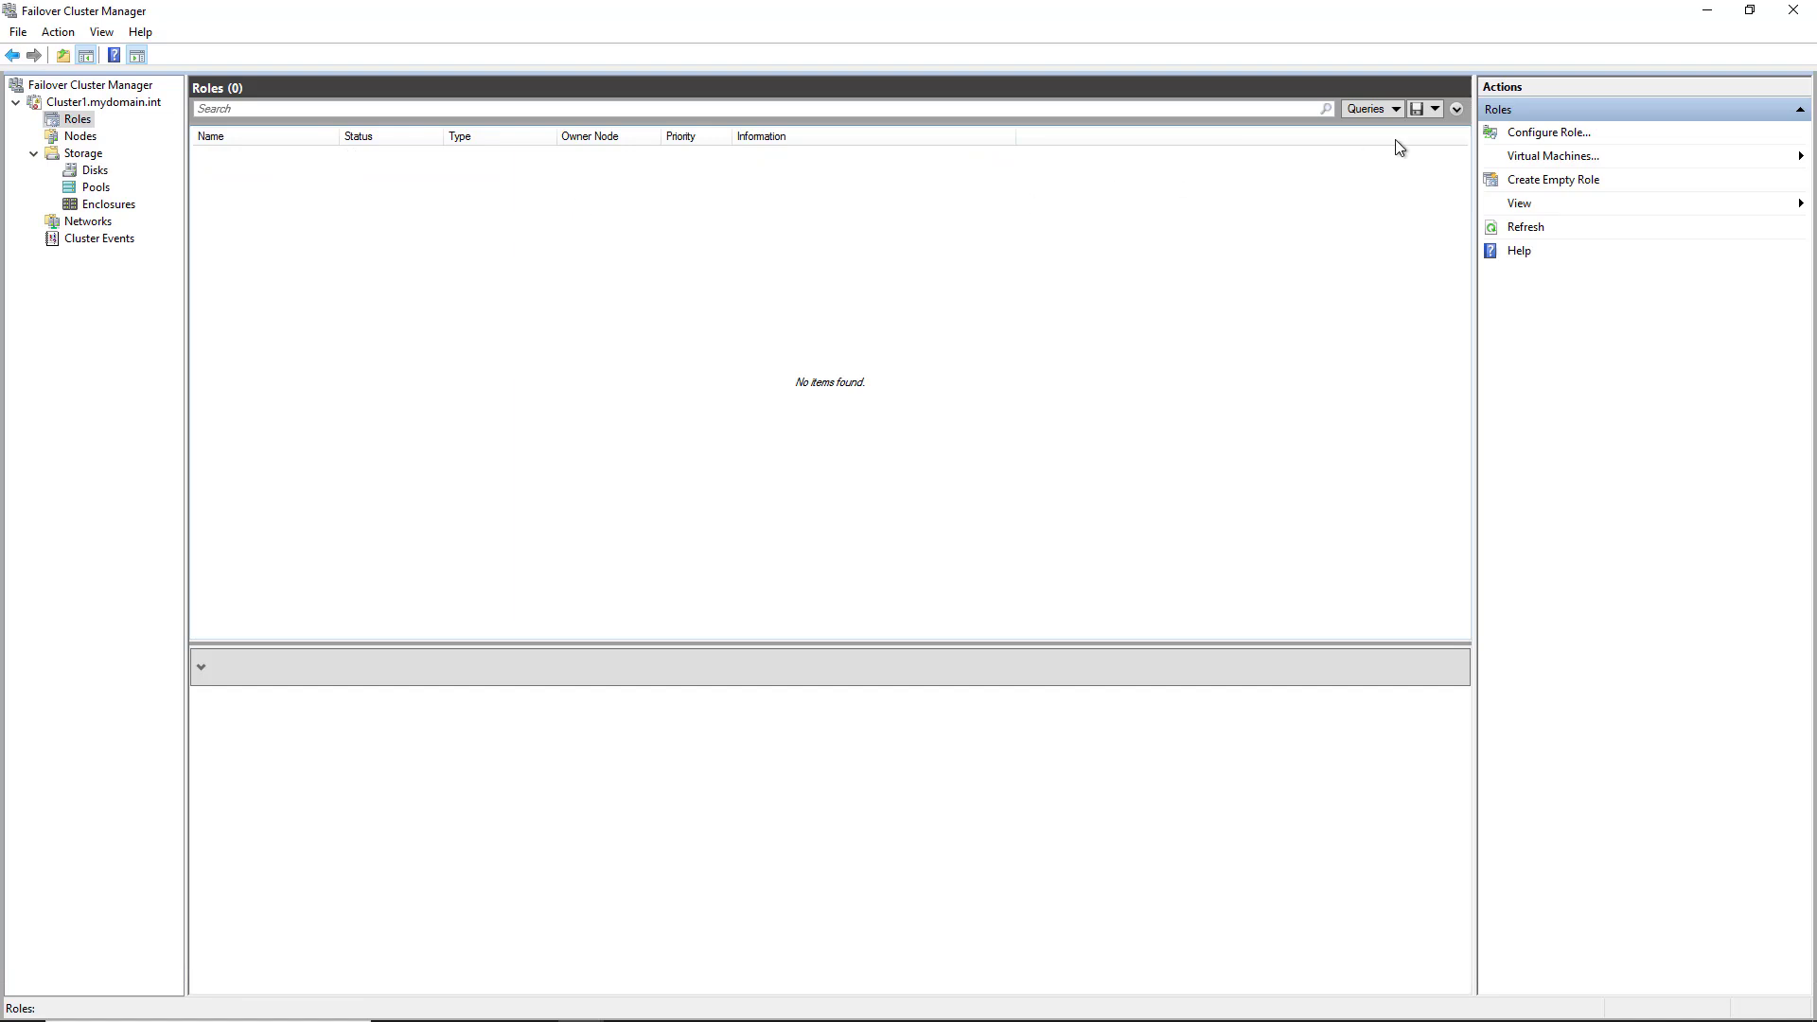
Start the High Availability Wizard with Configure Role and select File Server.
left_click(1515, 135)
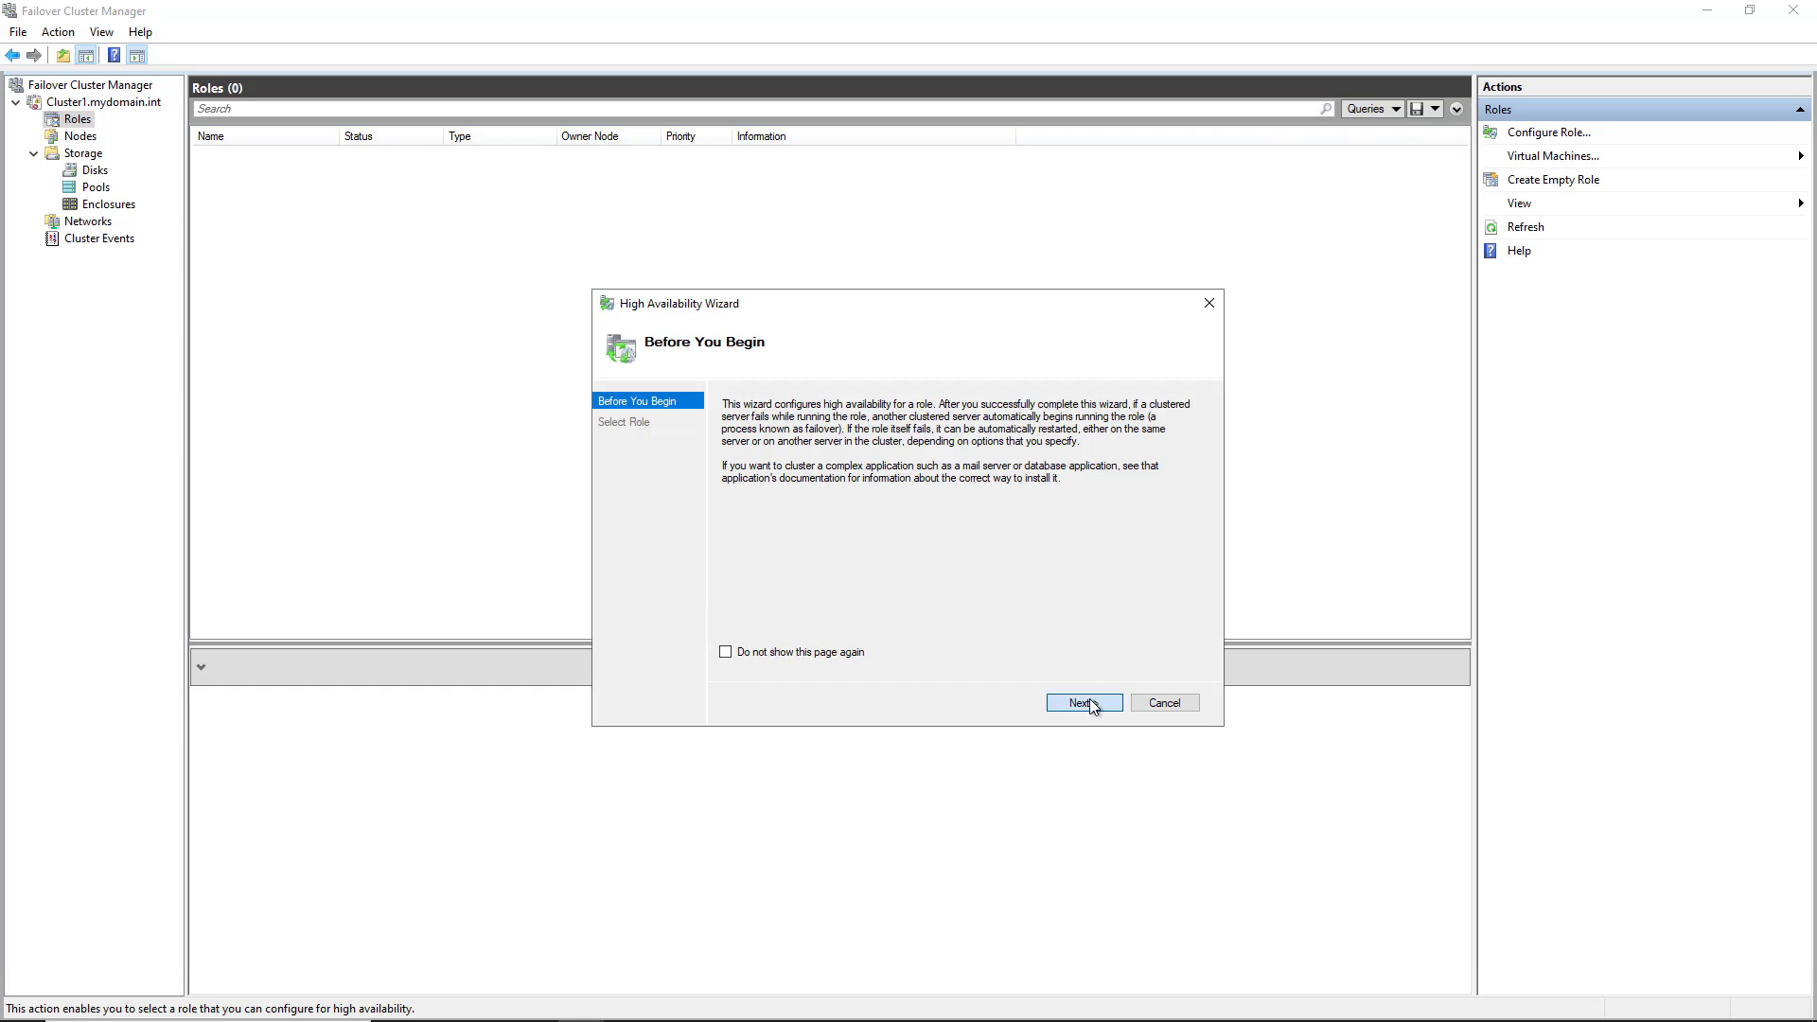
left_click(1088, 700)
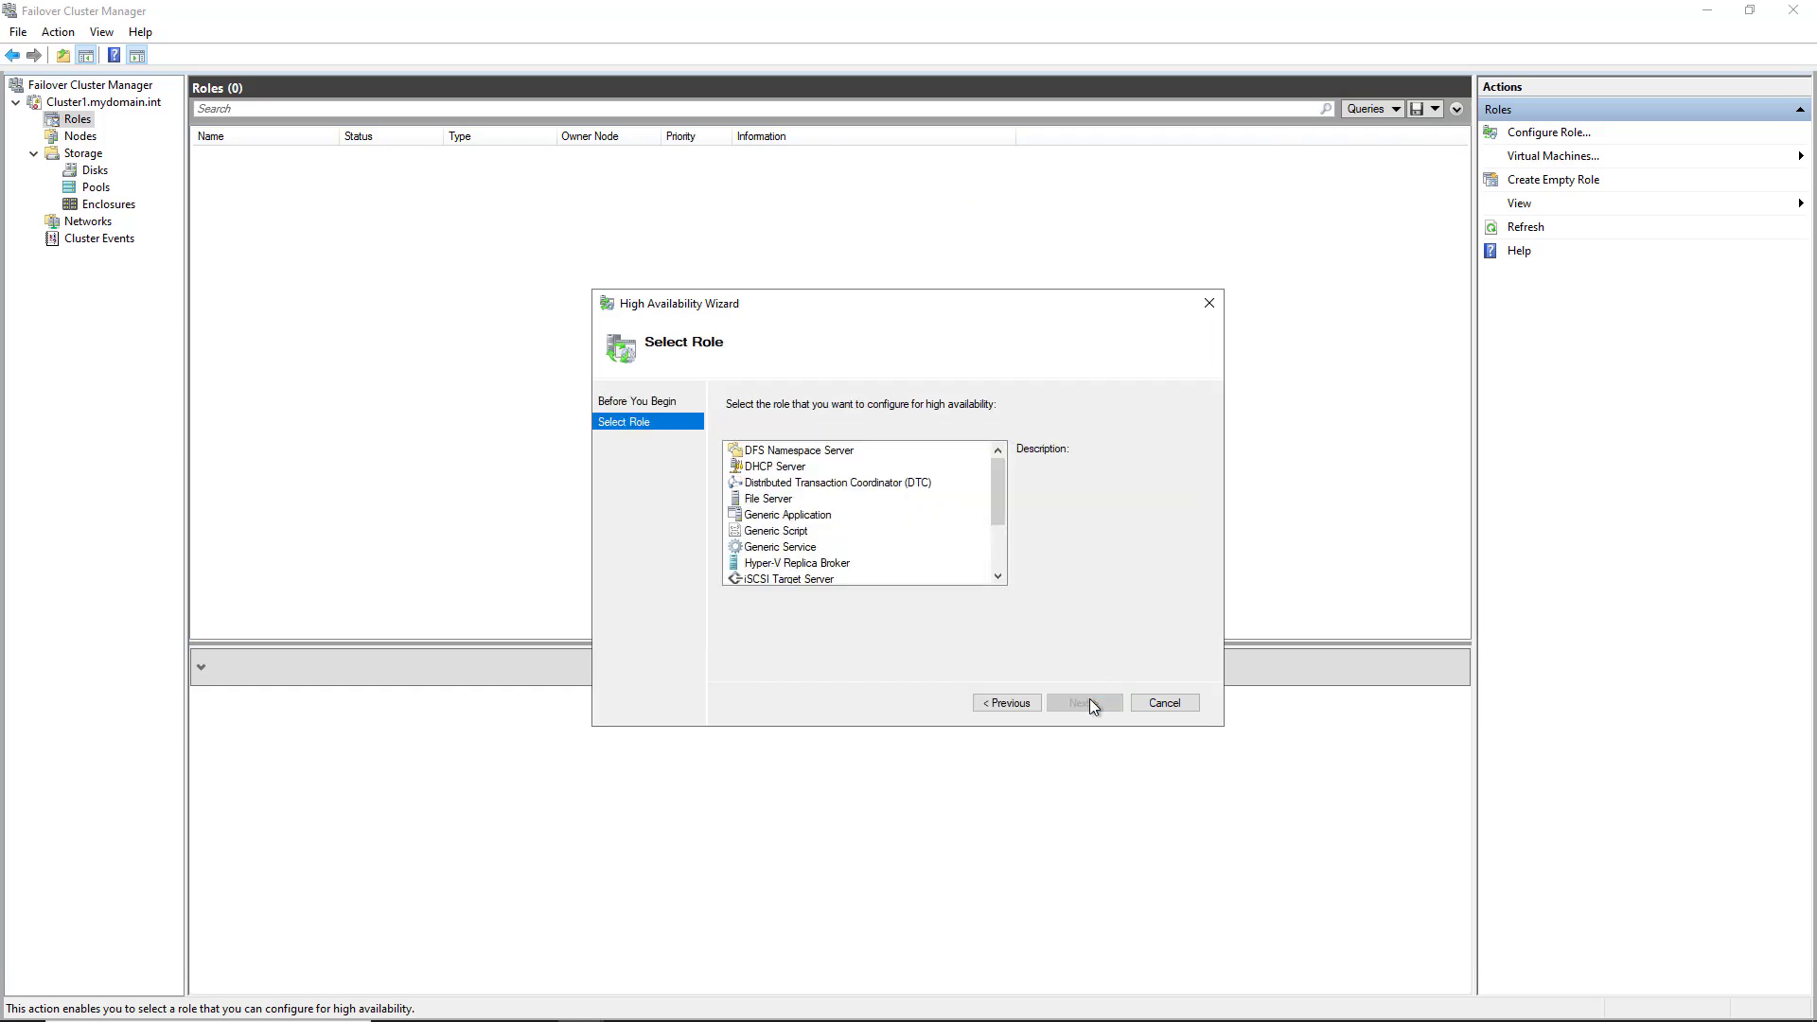
left_click(1001, 543)
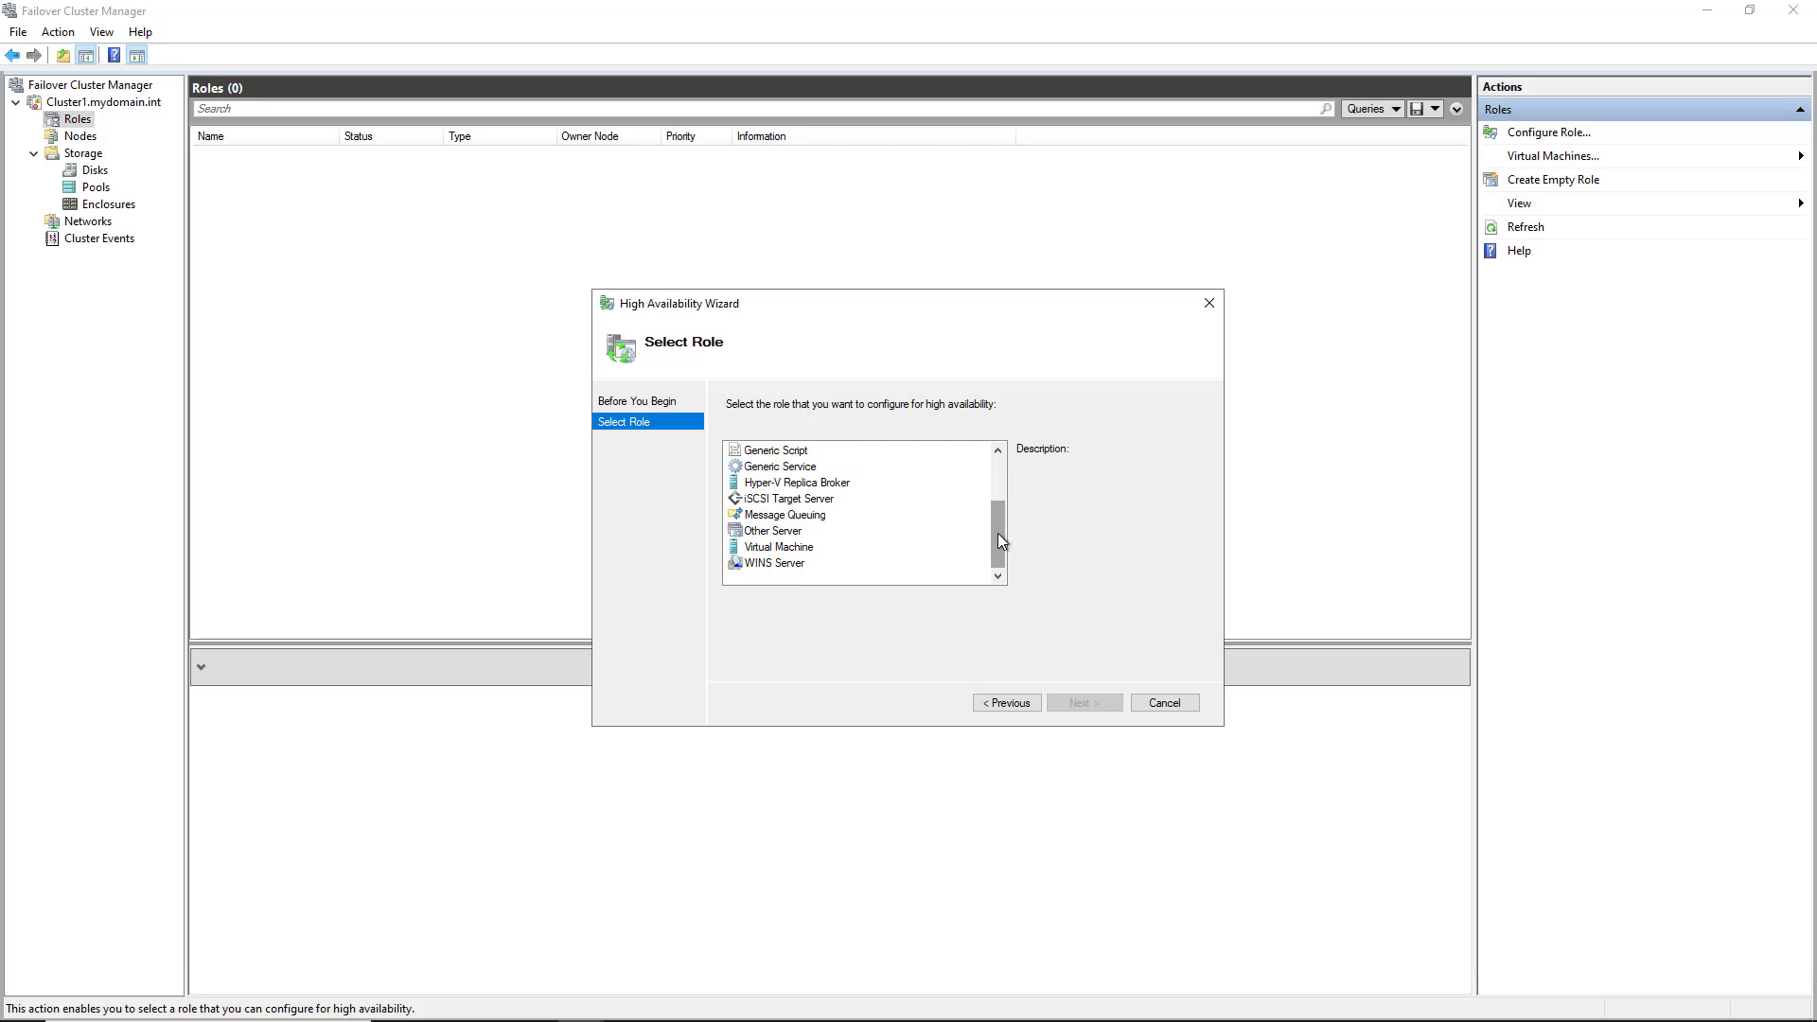
left_click_drag(996, 525, 991, 458)
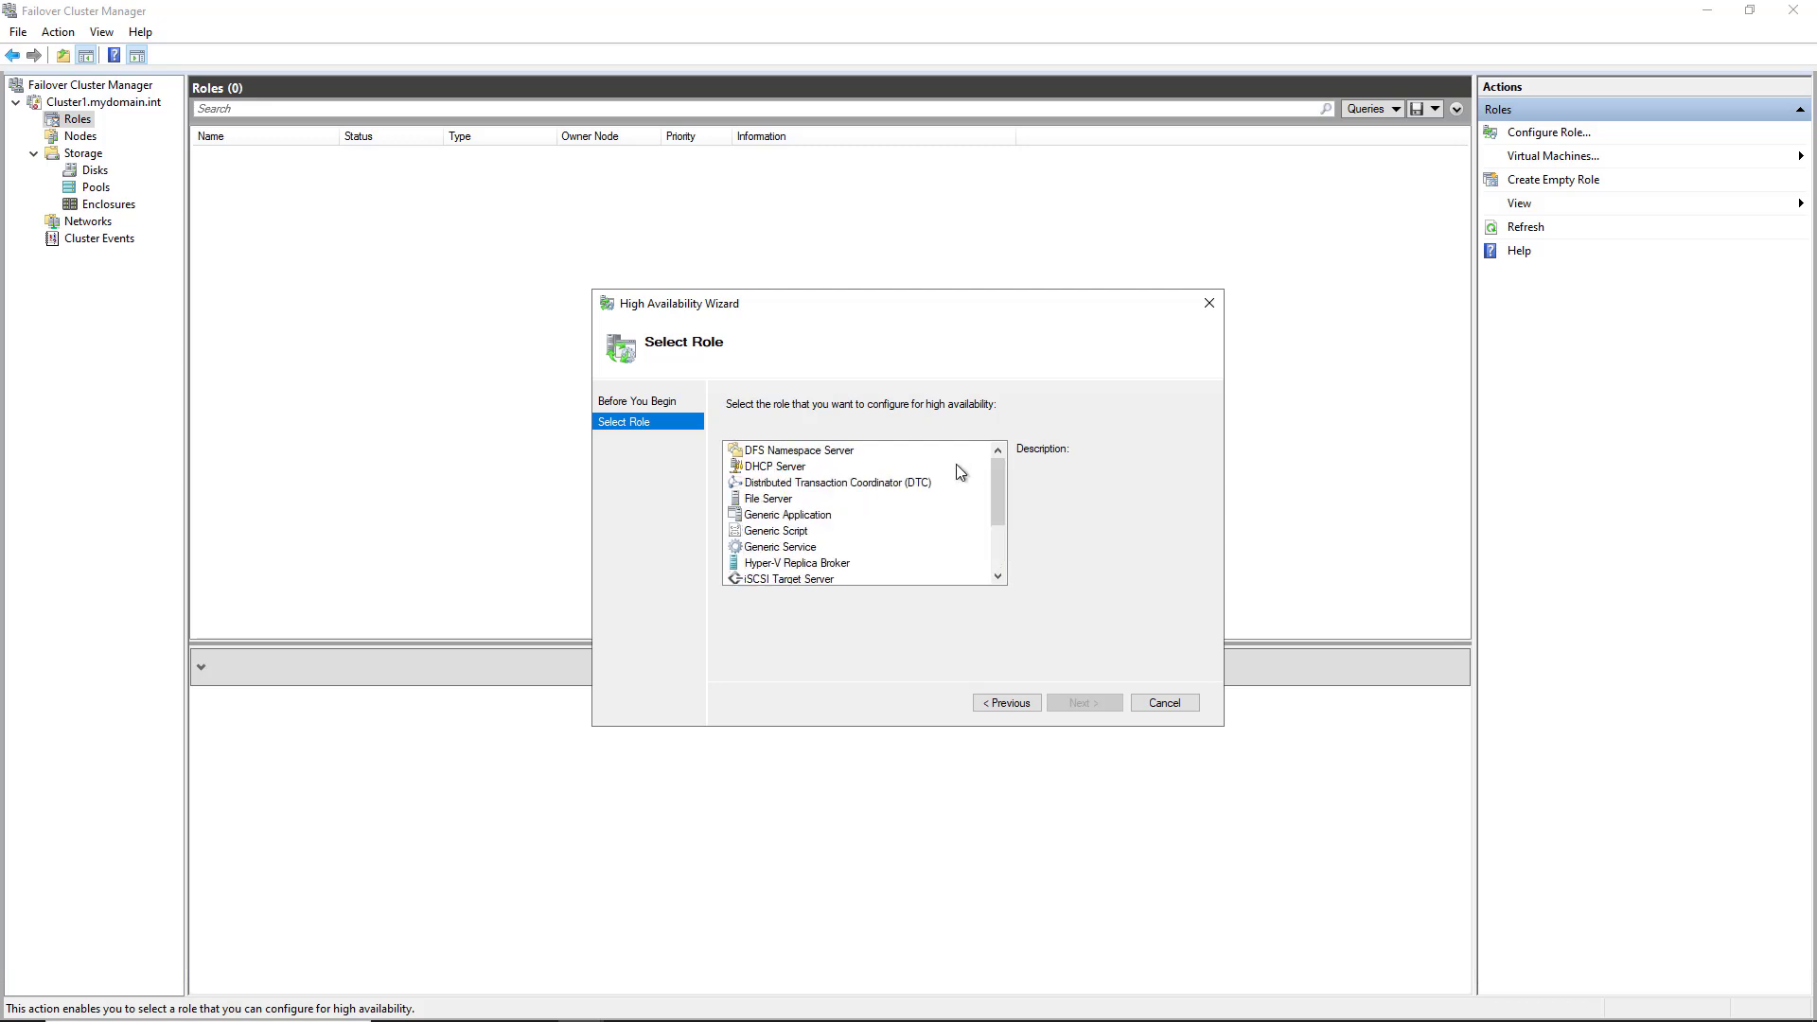
left_click(782, 499)
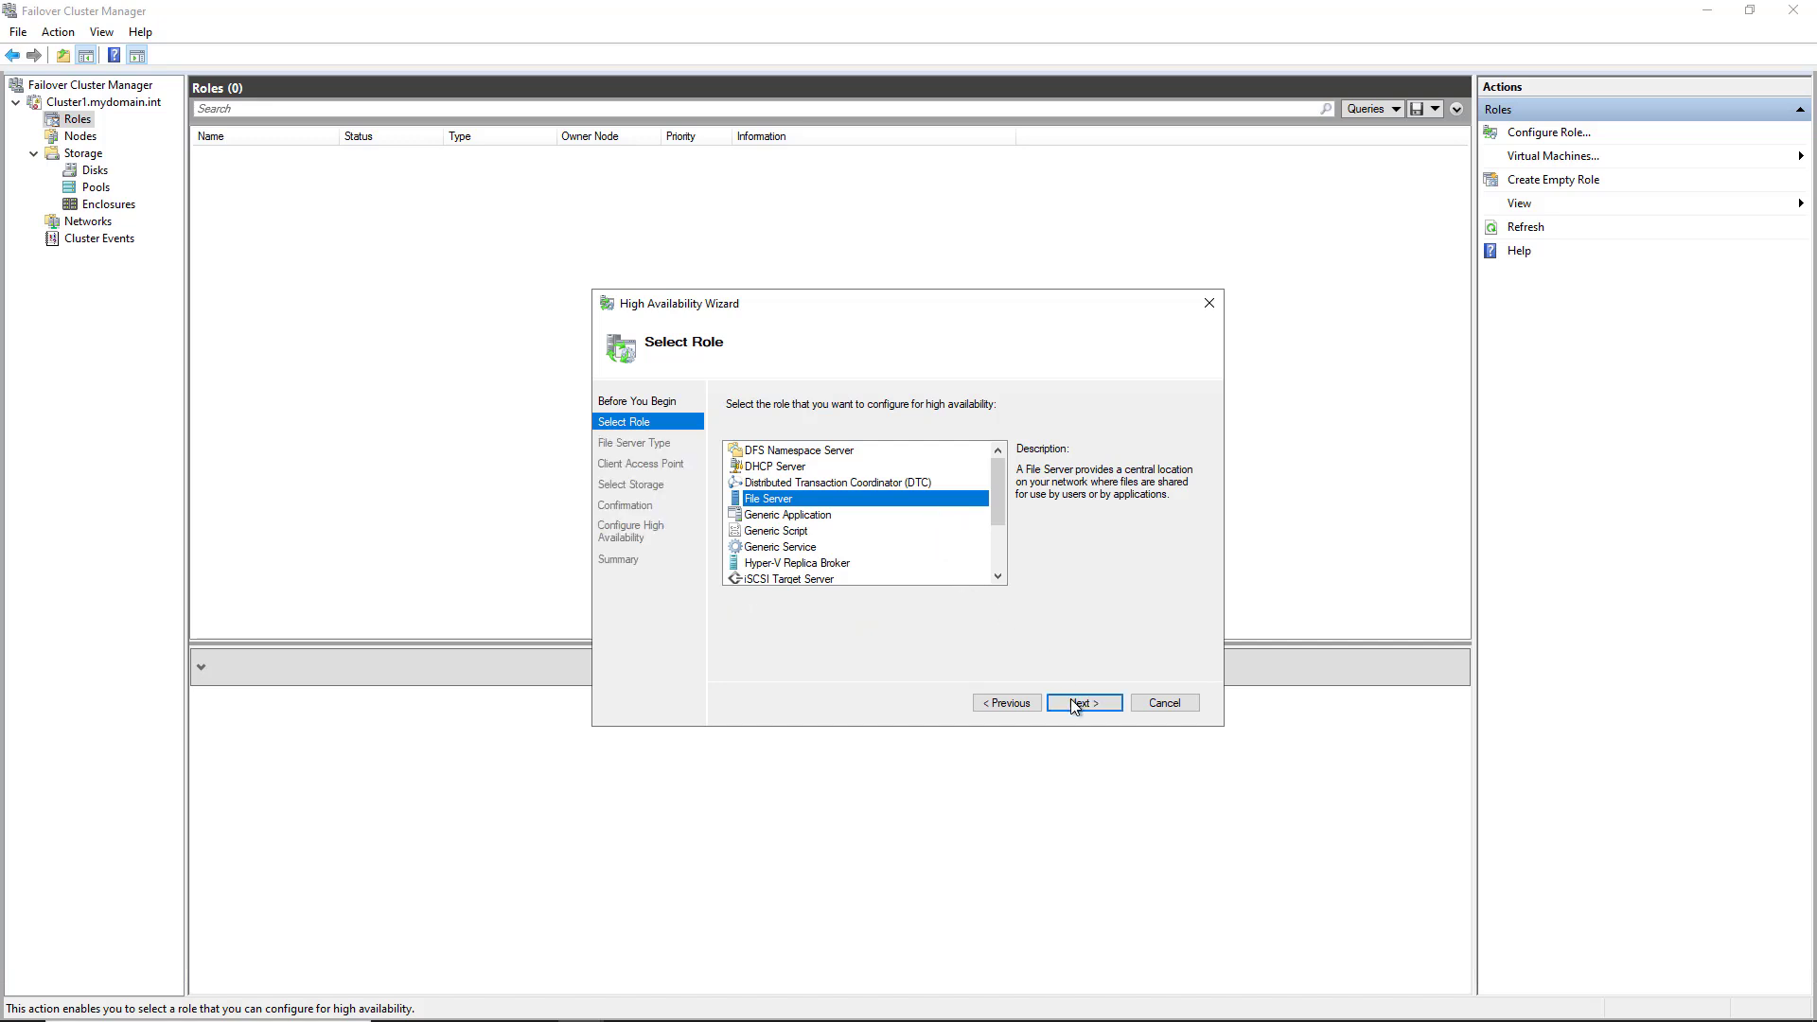
Create a Scale-Out File Server for application data named Fileshare1.
left_click(1076, 705)
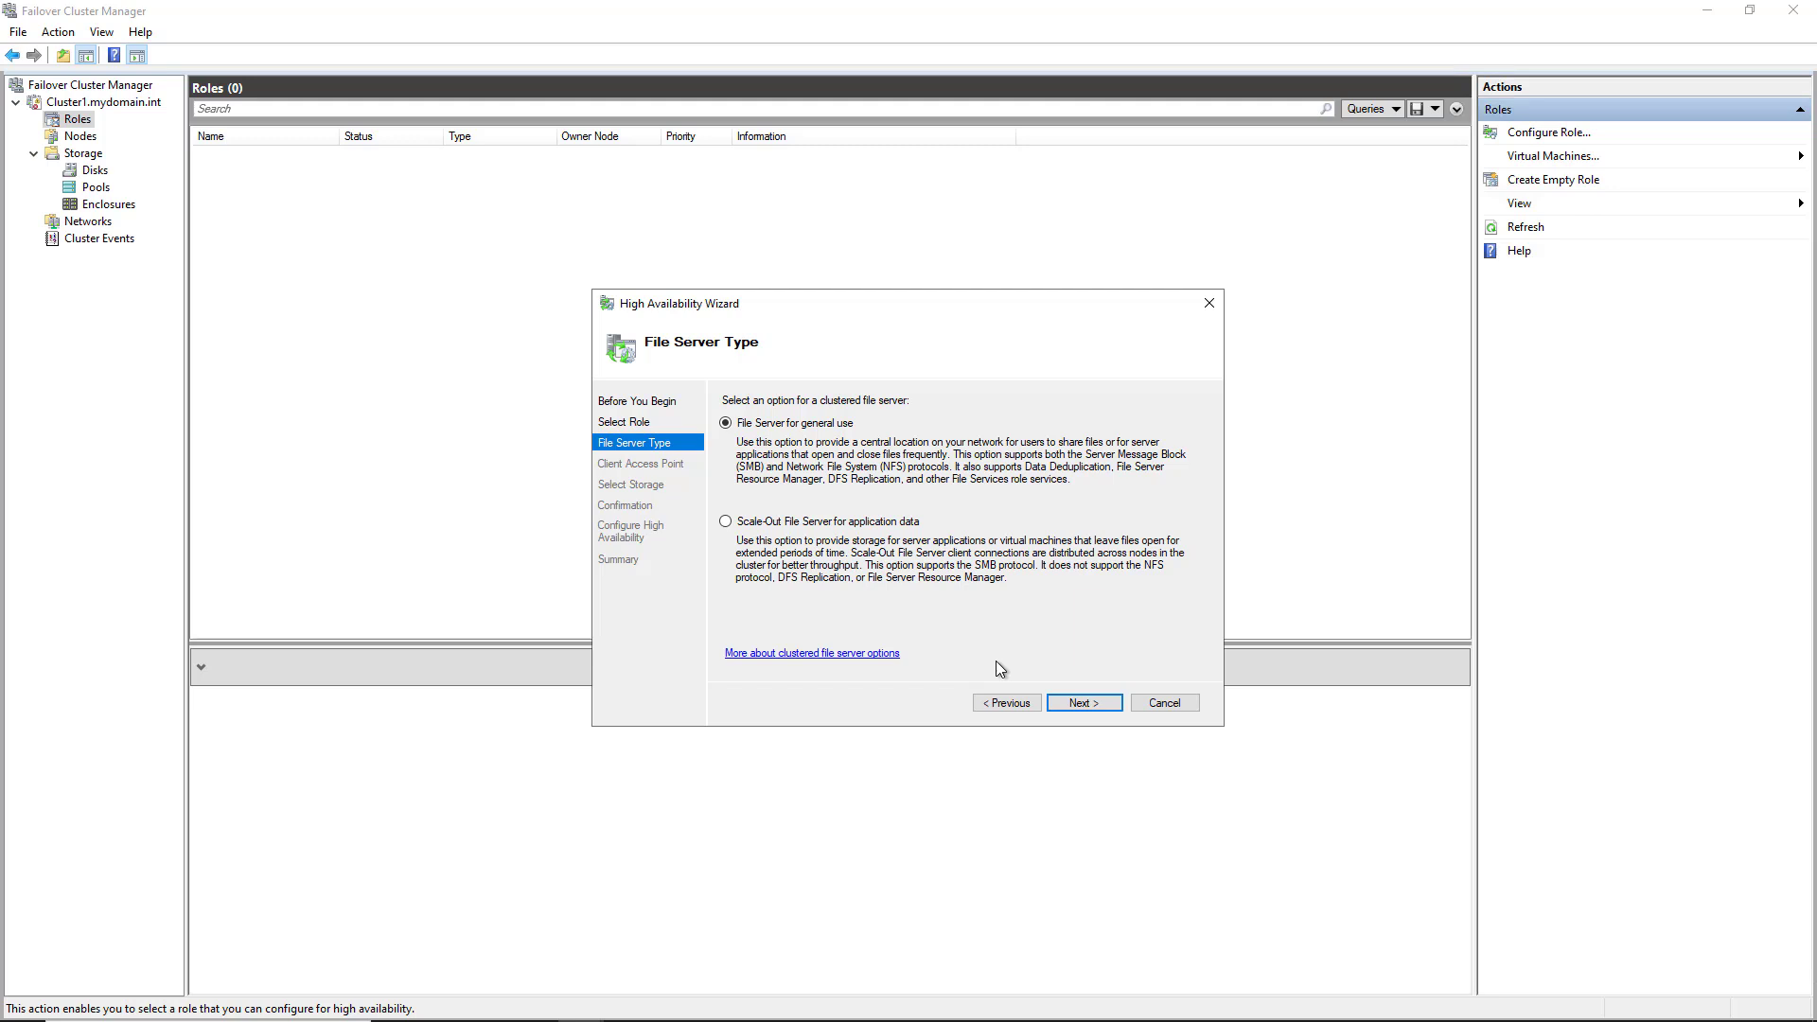
left_click(860, 523)
left_click(1082, 705)
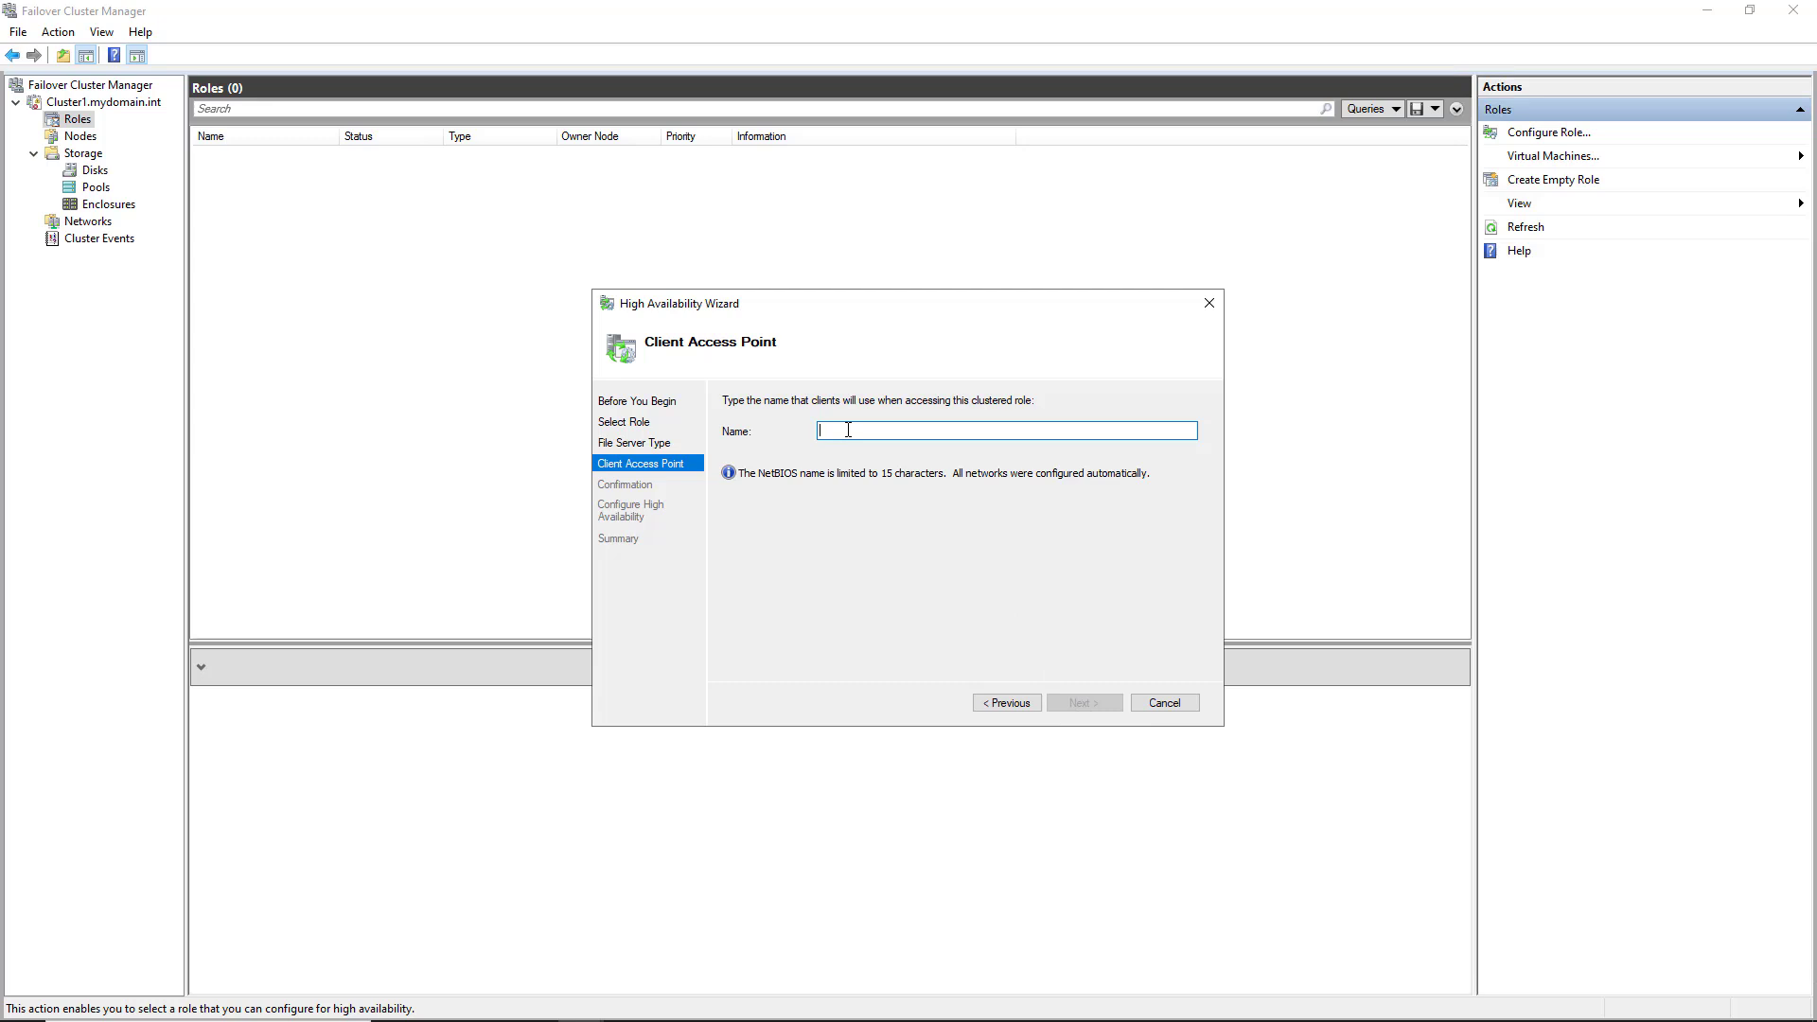
type("Fileshare1")
left_click(1066, 701)
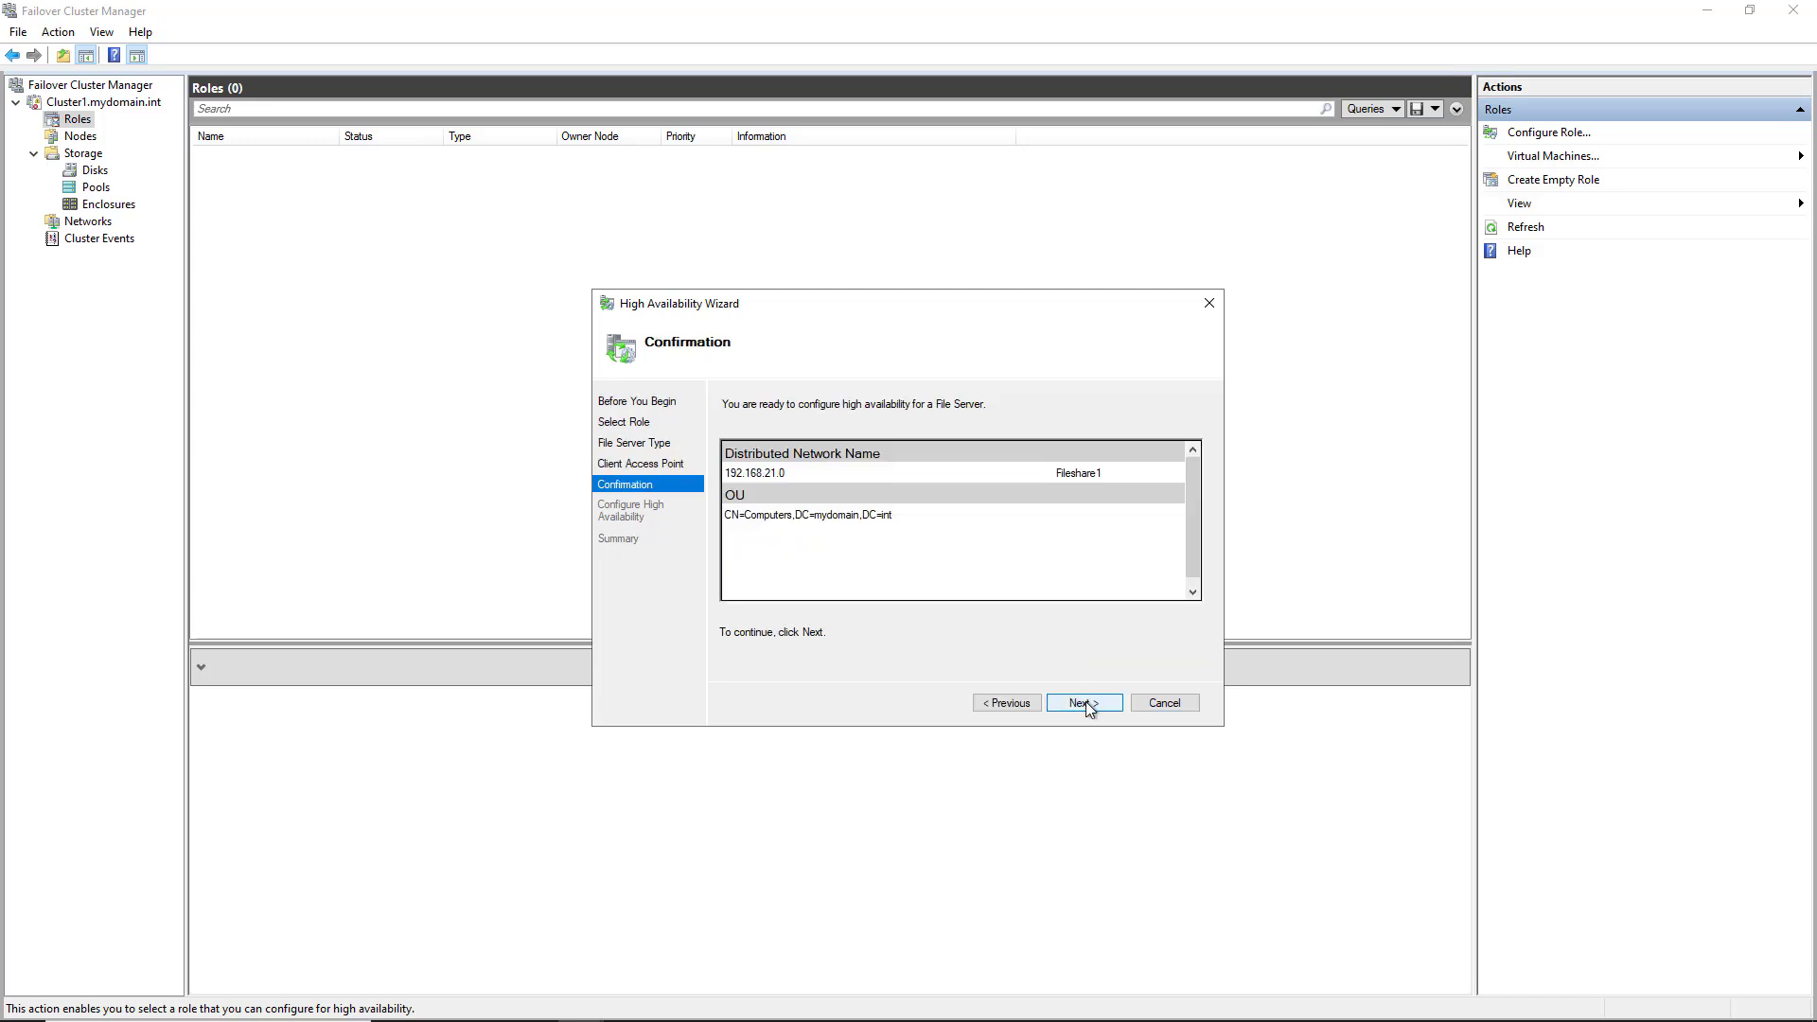
left_click(1085, 706)
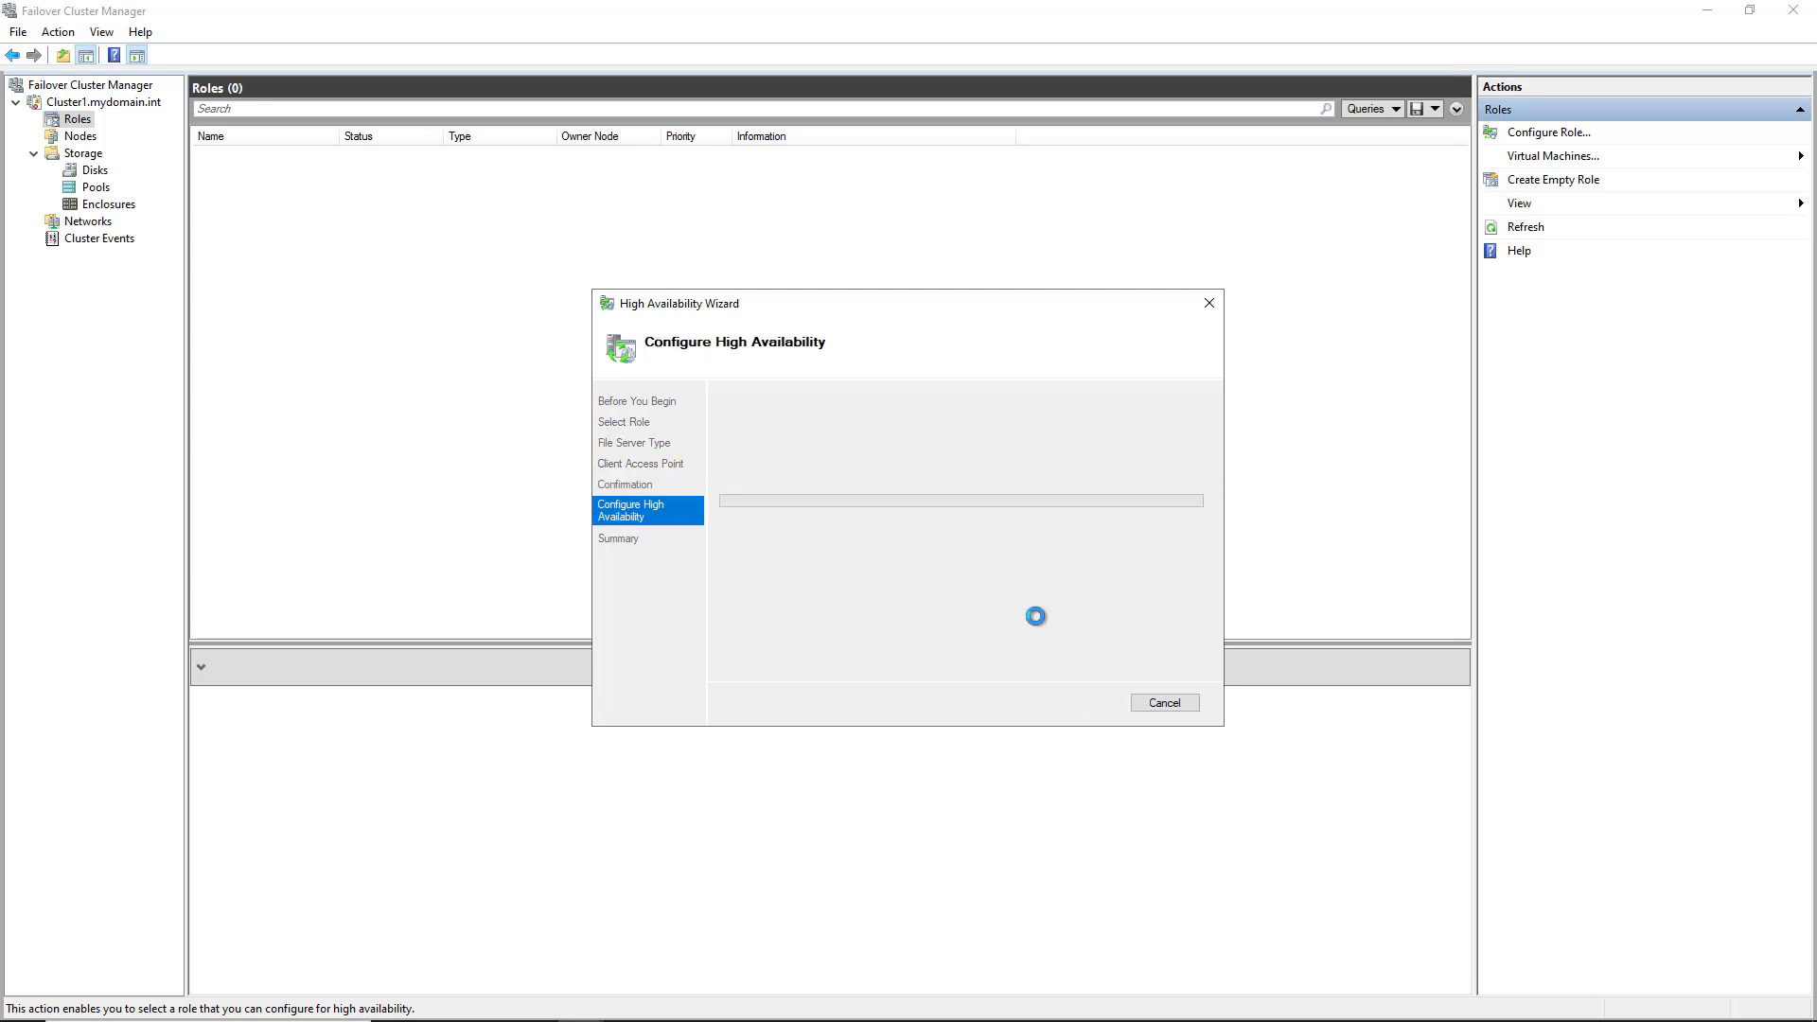
left_click(1148, 703)
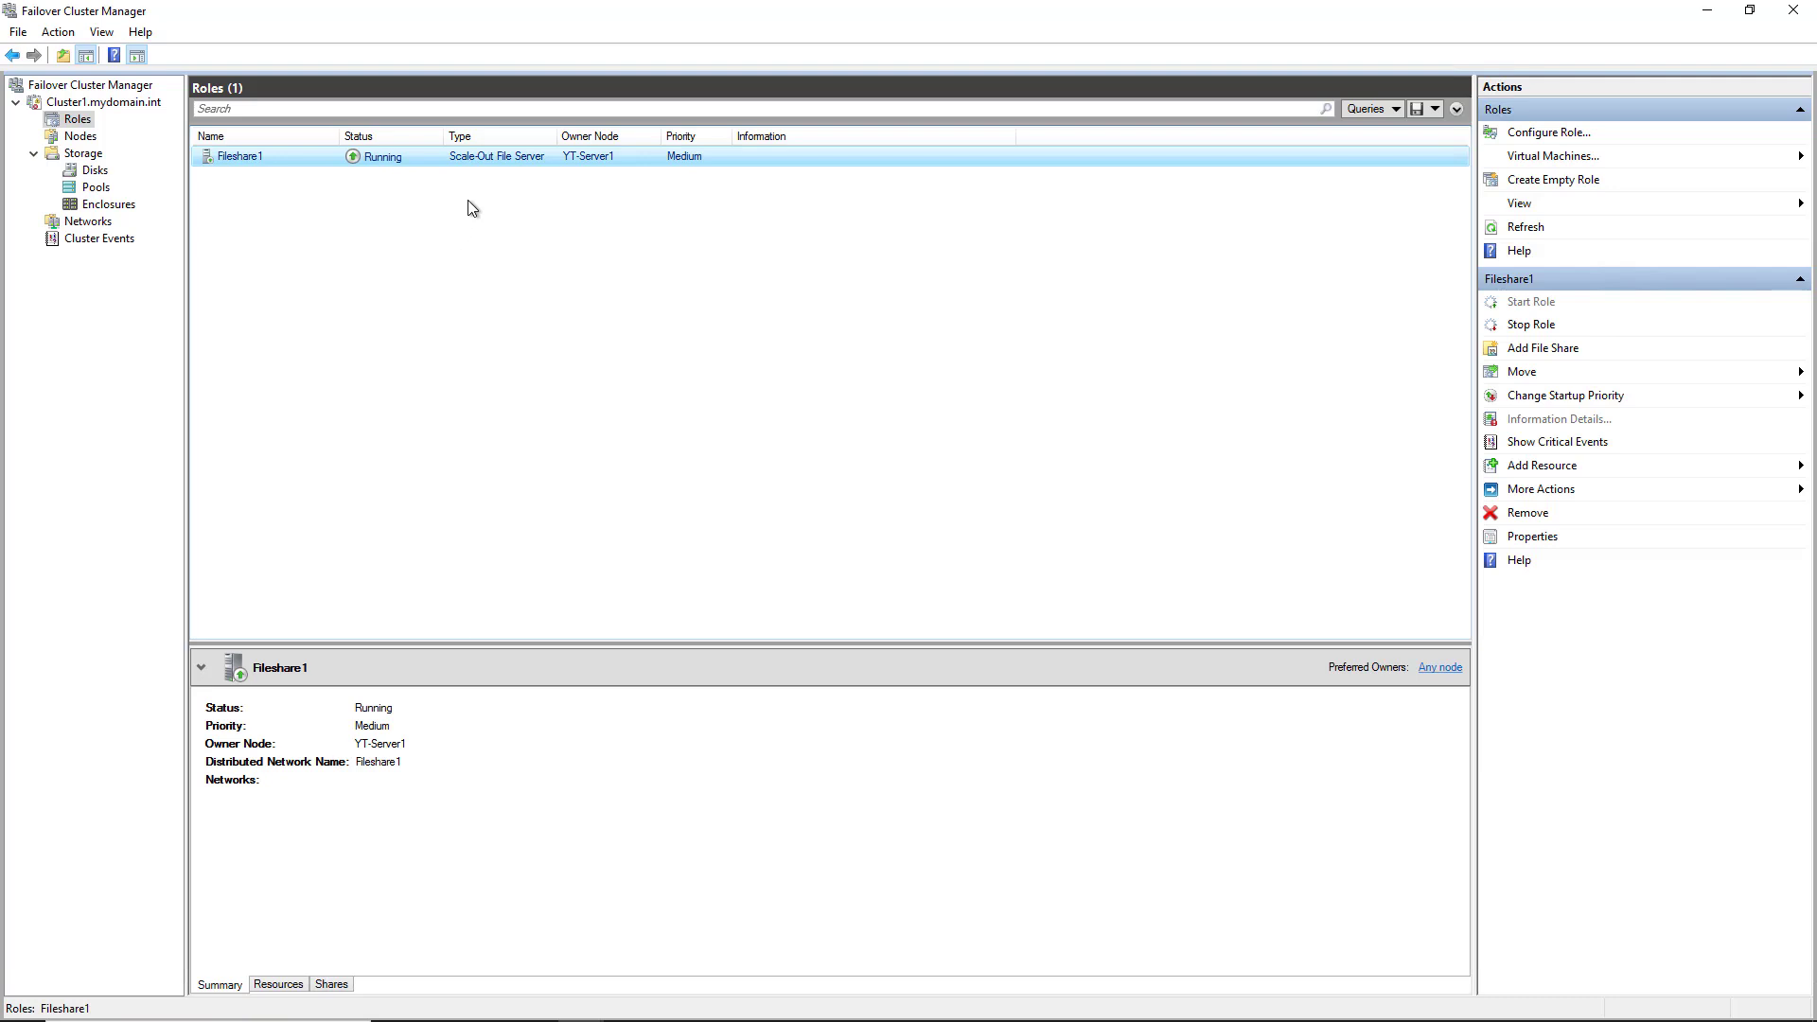
Choose Add File Share on Fileshare1, then dismiss the client access point not-ready warning.
right_click(500, 165)
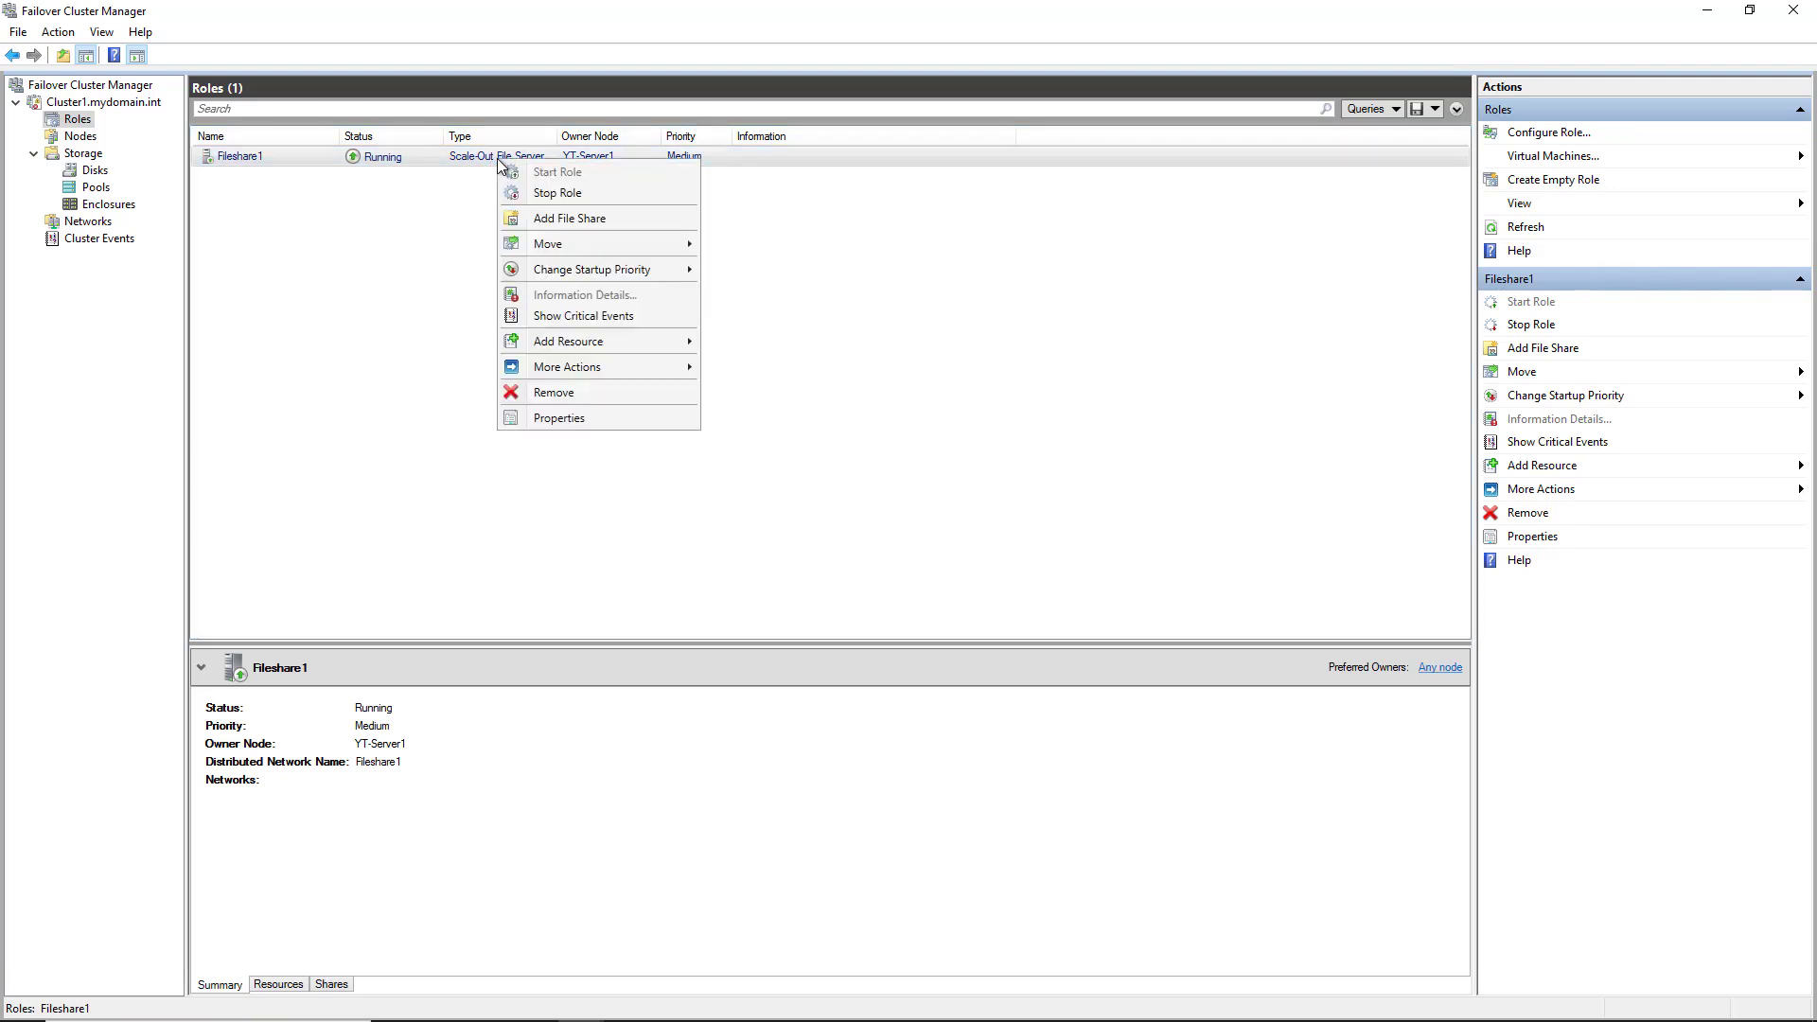
left_click(553, 218)
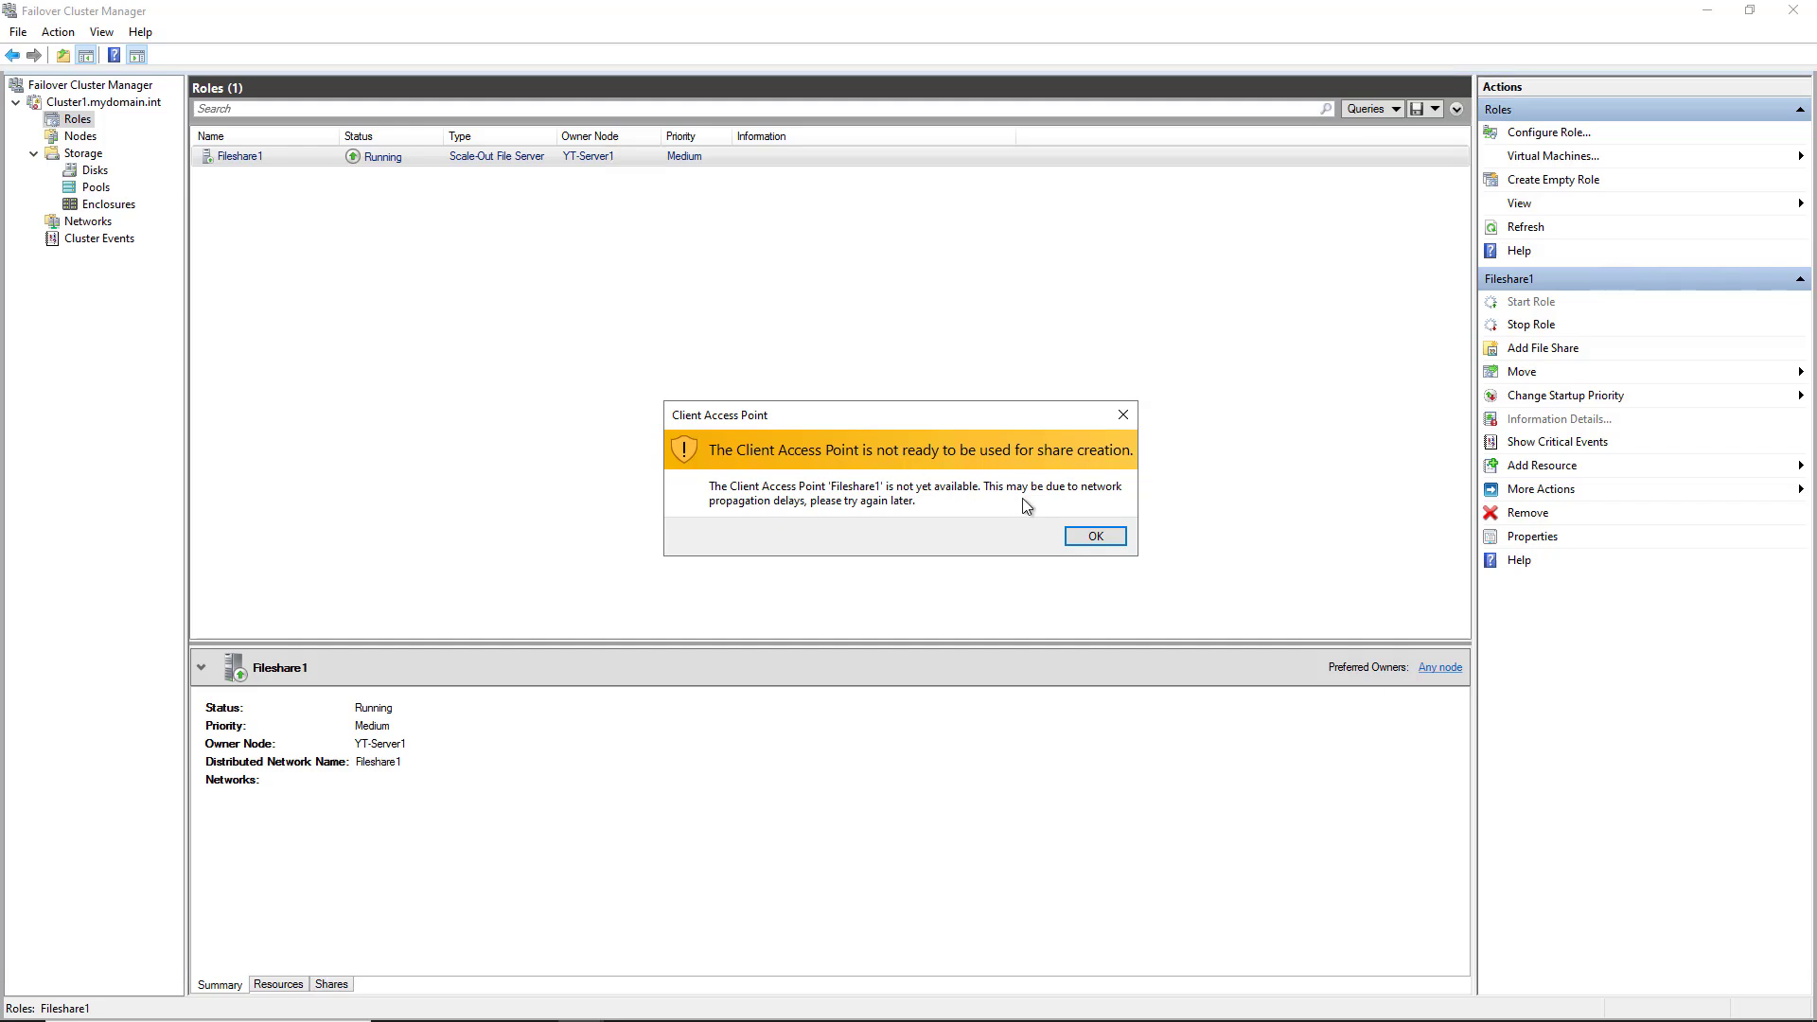
left_click(1091, 535)
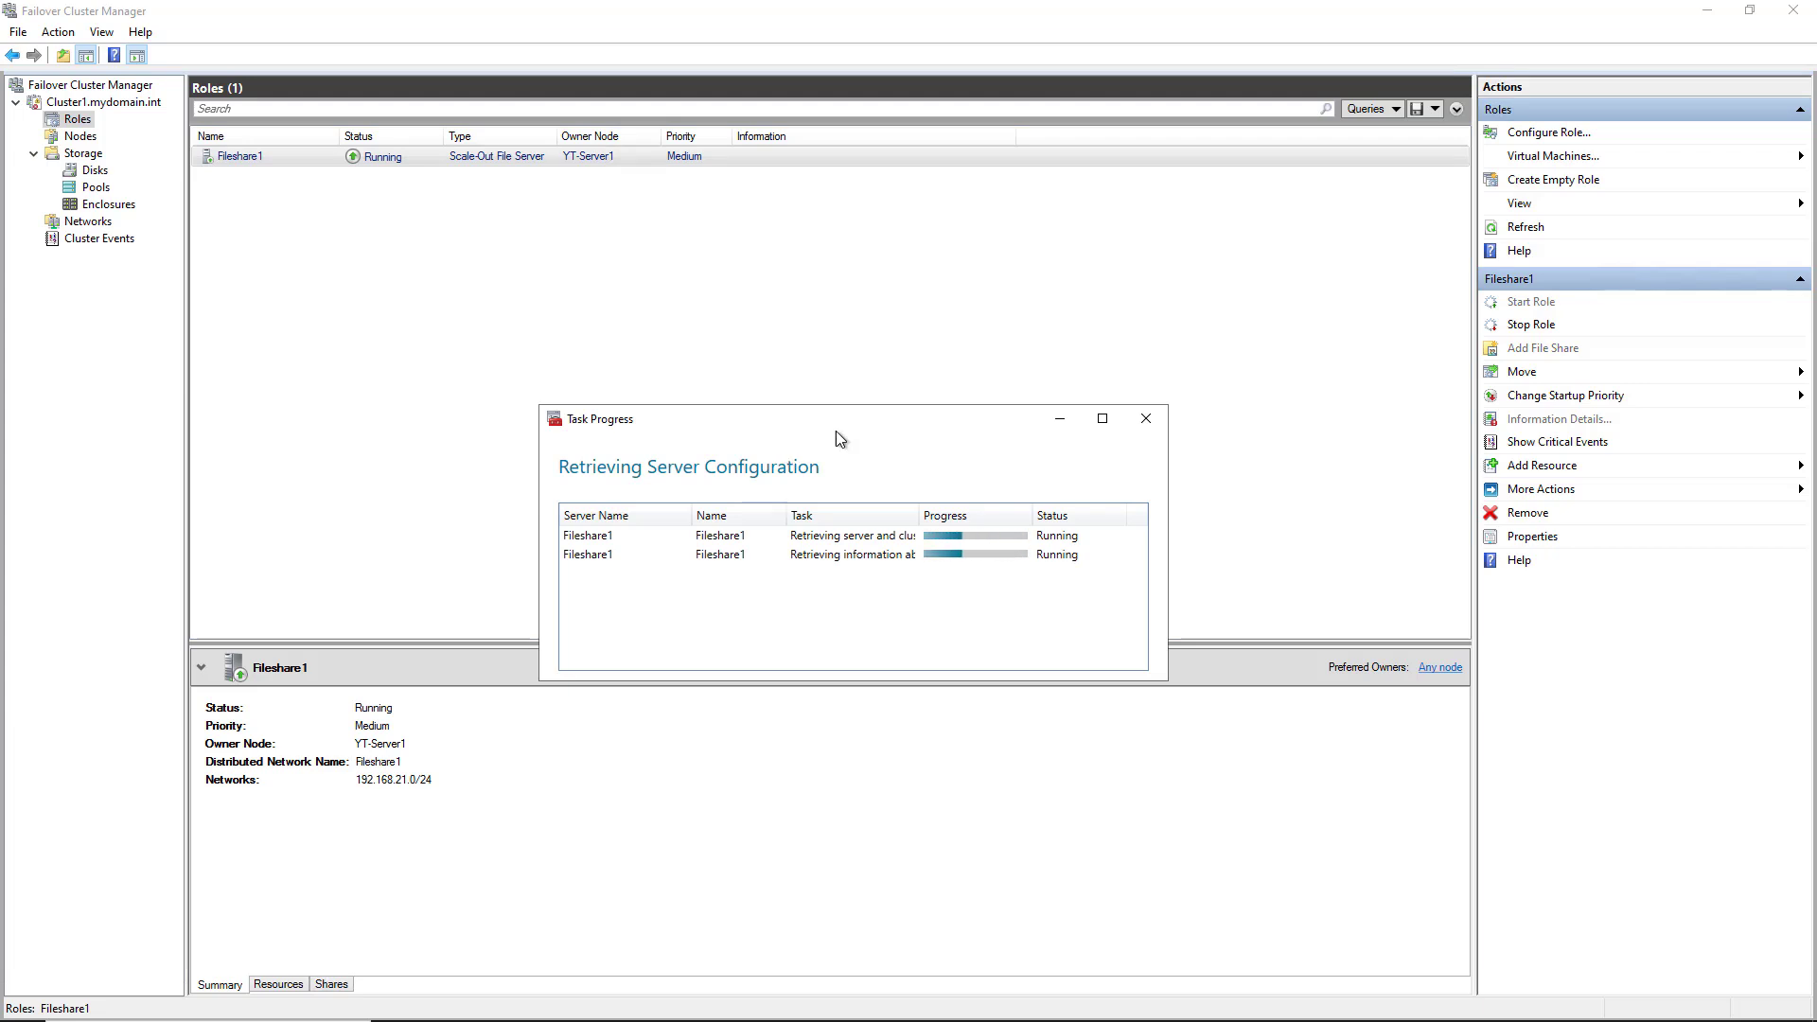
Move the Task Progress window higher up on the screen.
left_click_drag(860, 420, 894, 239)
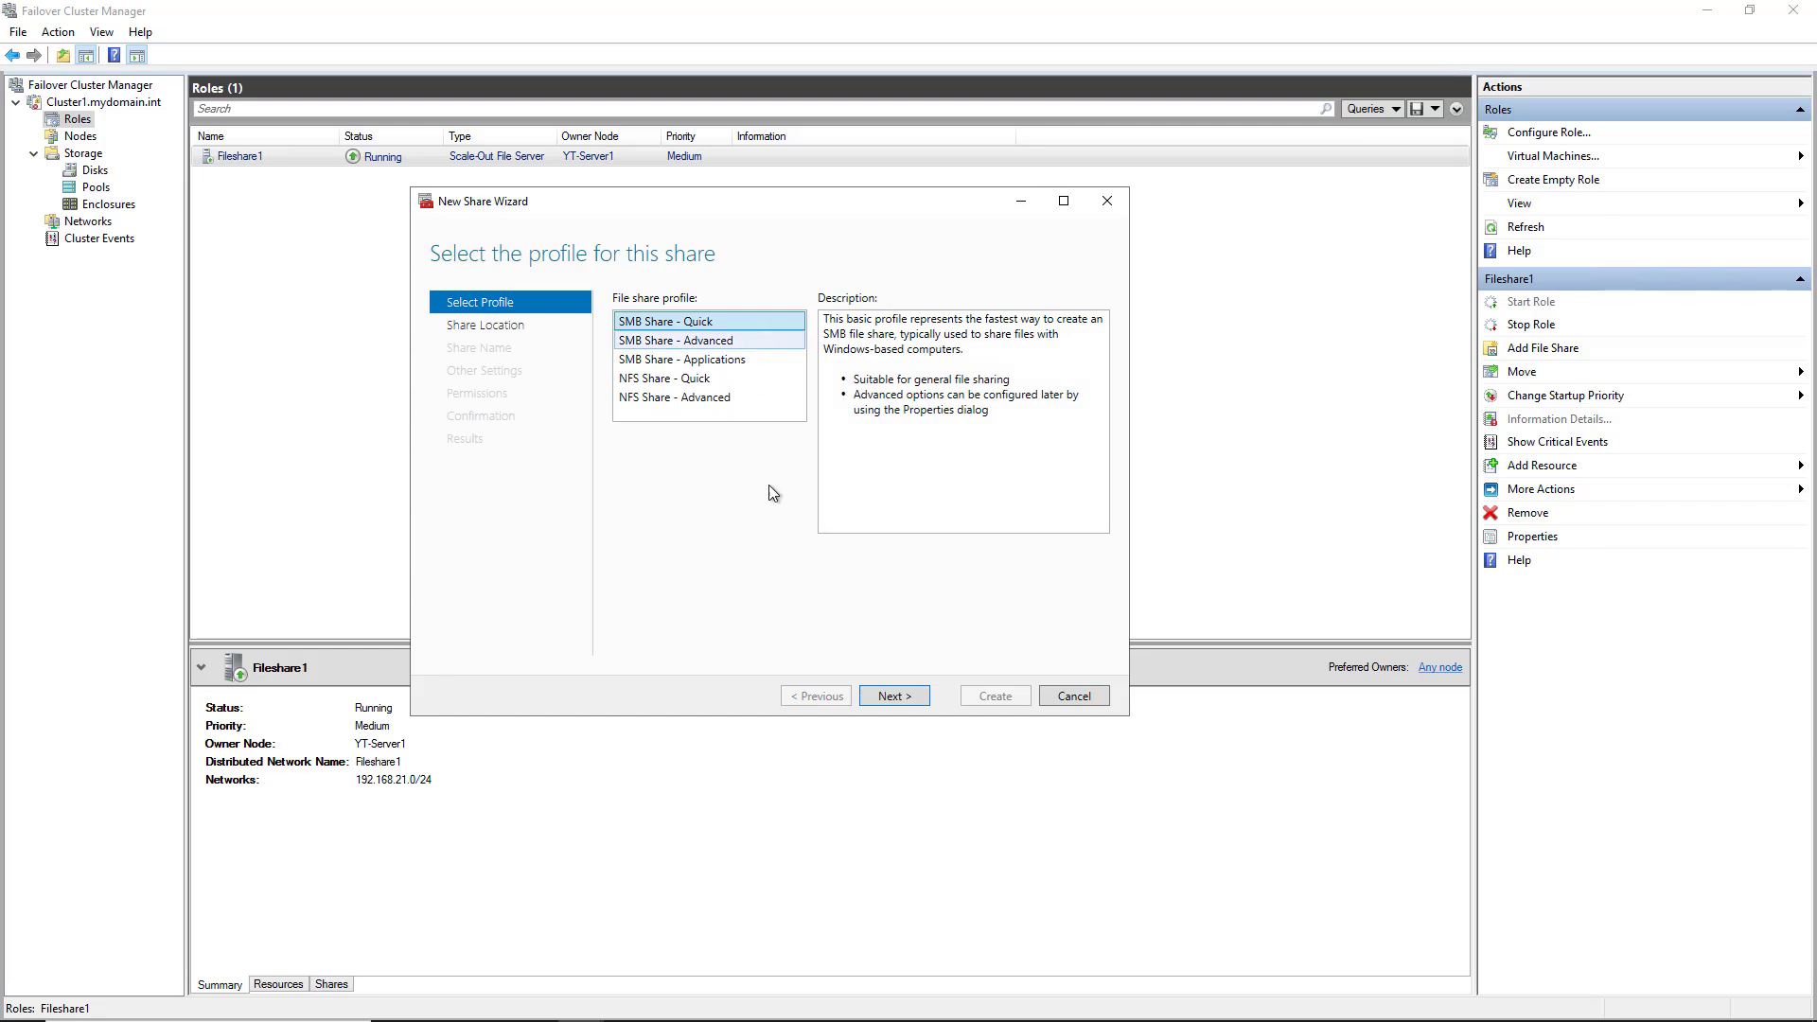
Set the share's custom path to C:\ClusterStorage\Volume1\share, named share at \\Fileshare1\share.
left_click(894, 697)
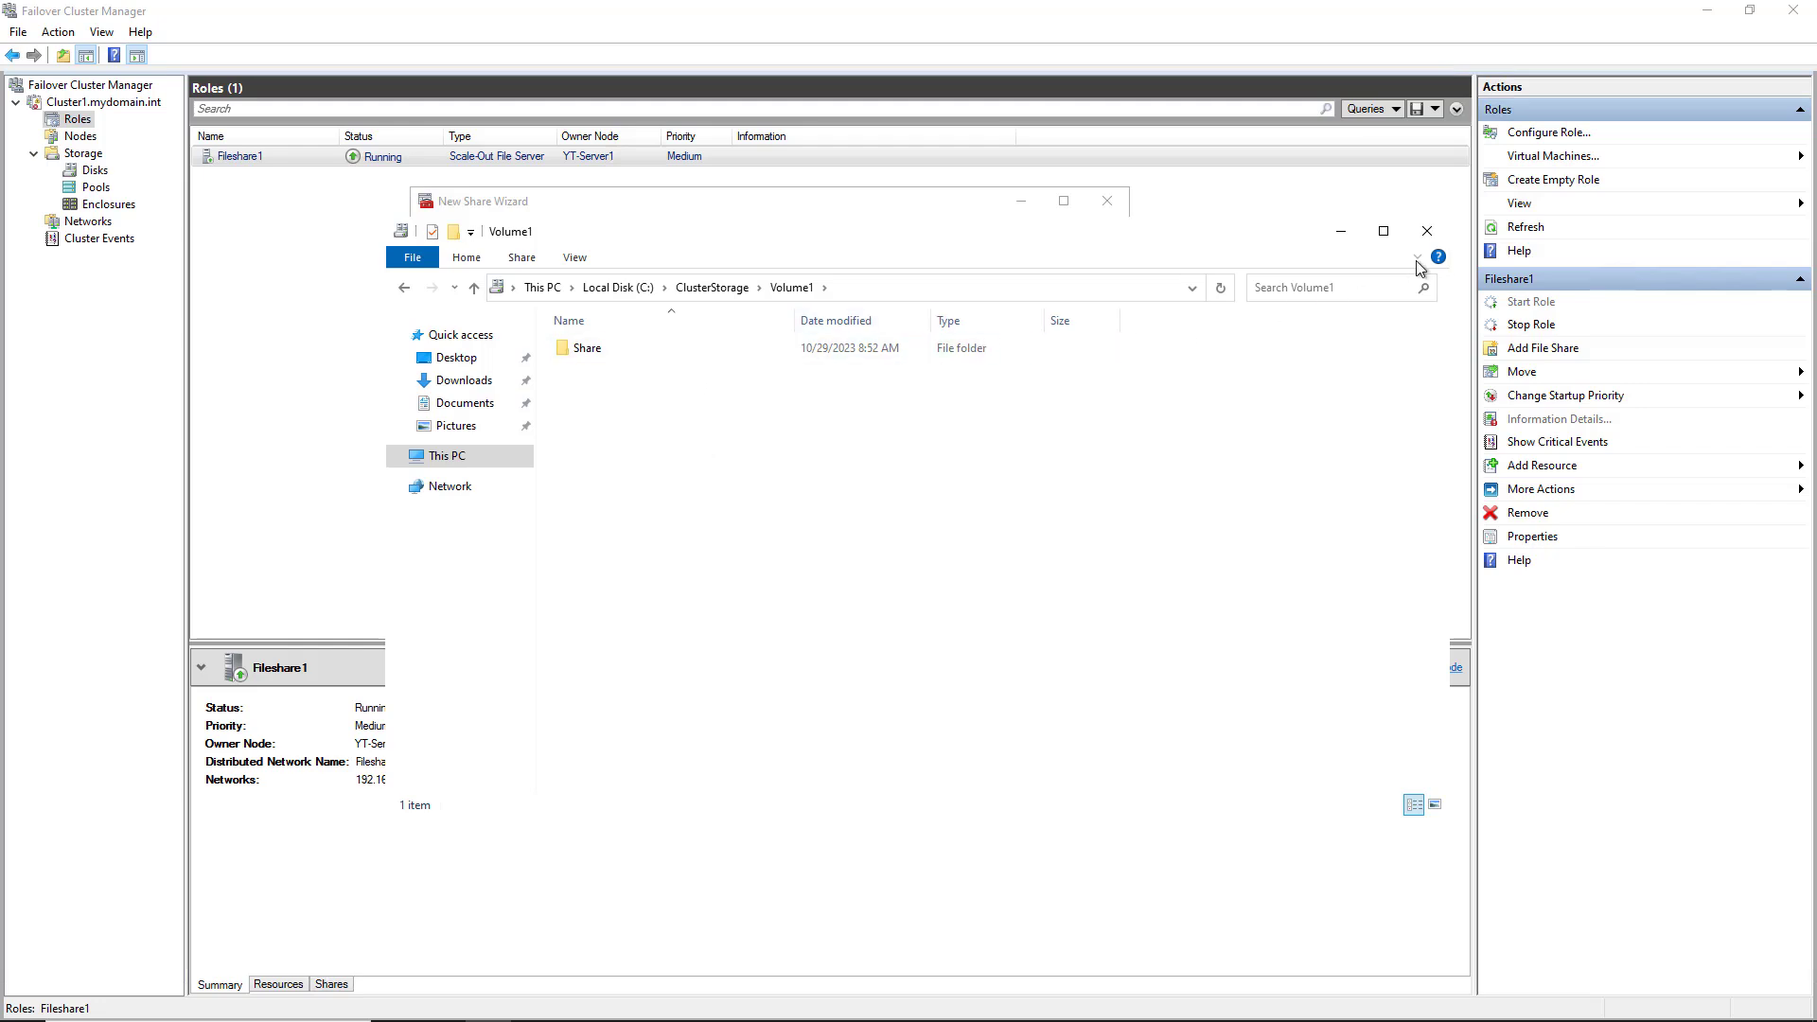
left_click(1344, 232)
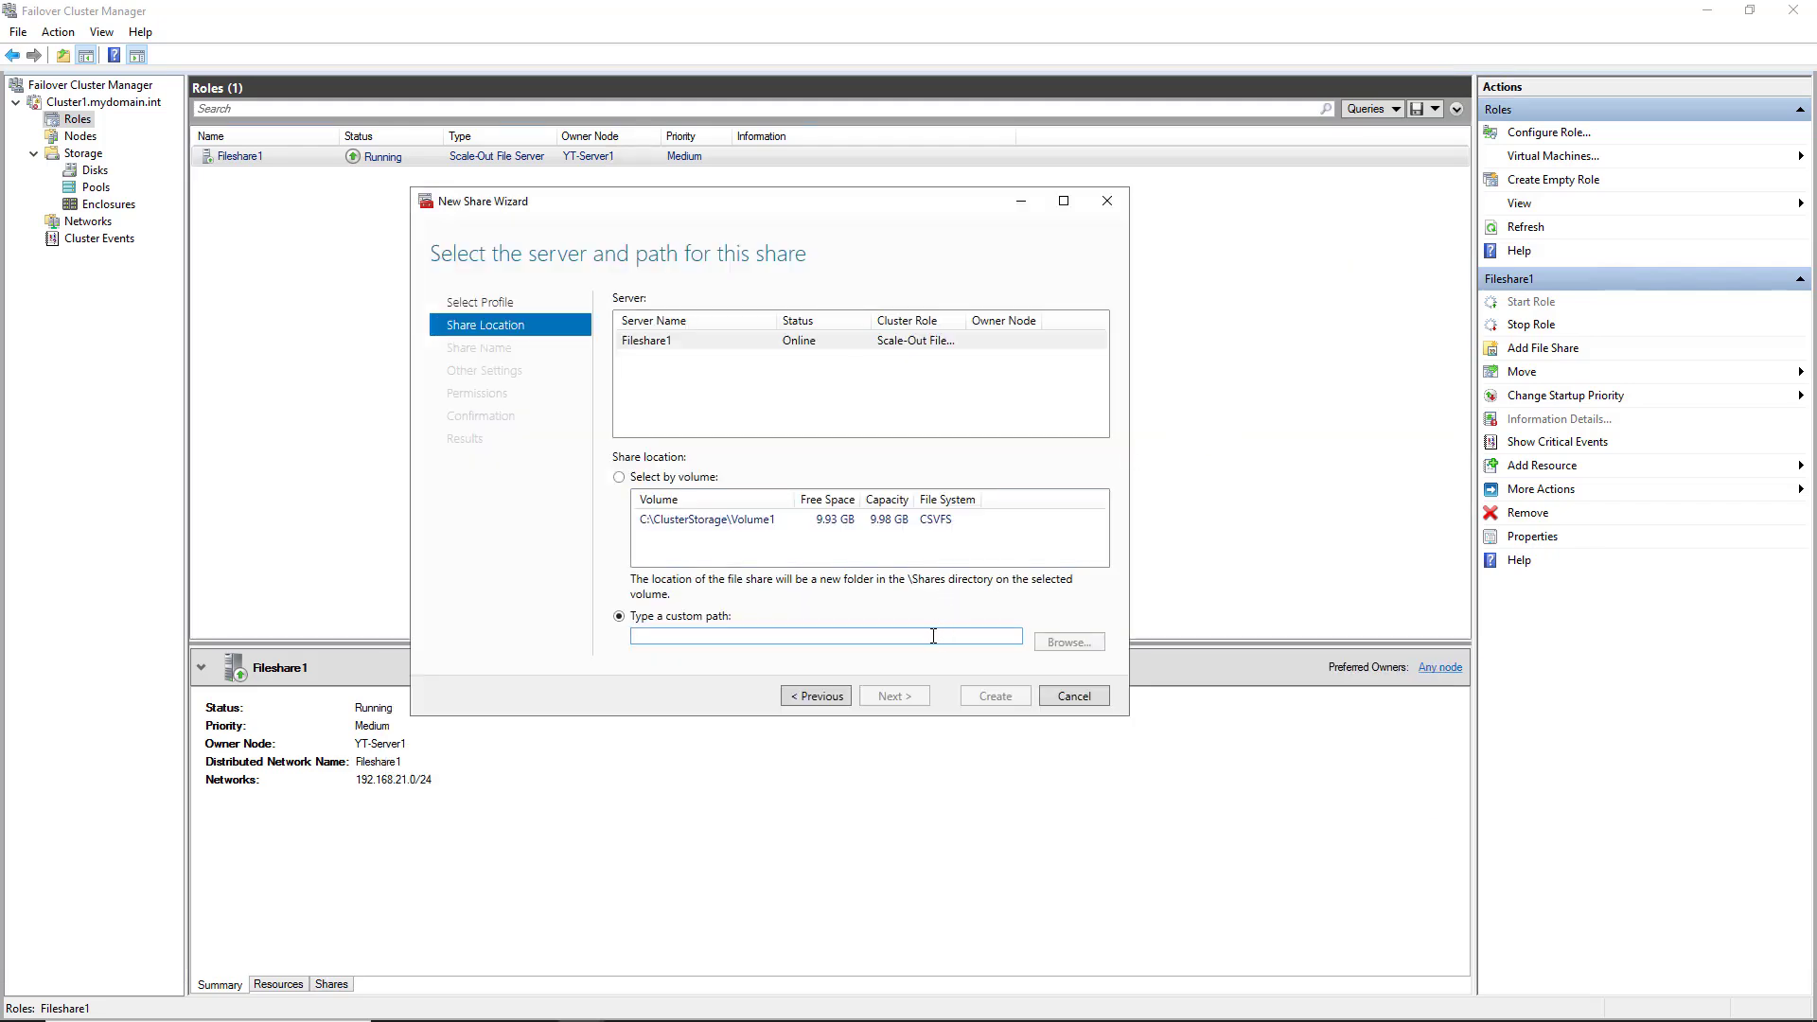
type("C:\\ClusterStorage\\Volume1\\share")
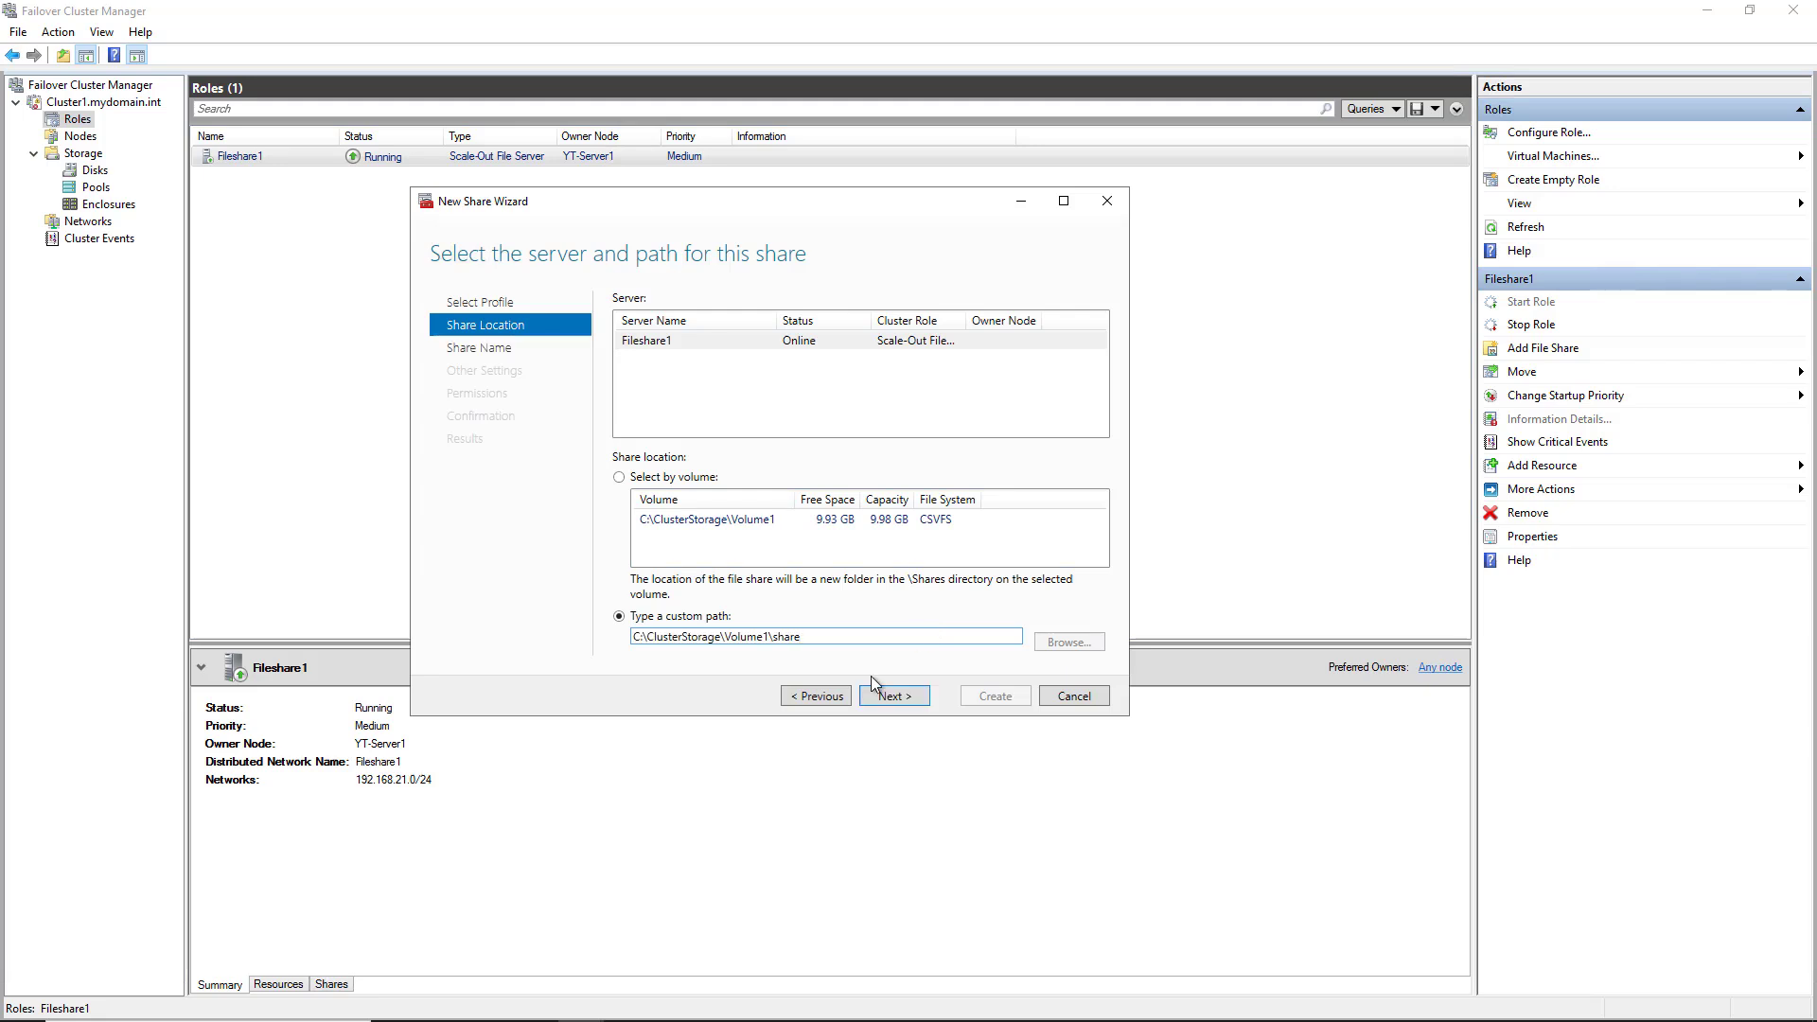
left_click(883, 691)
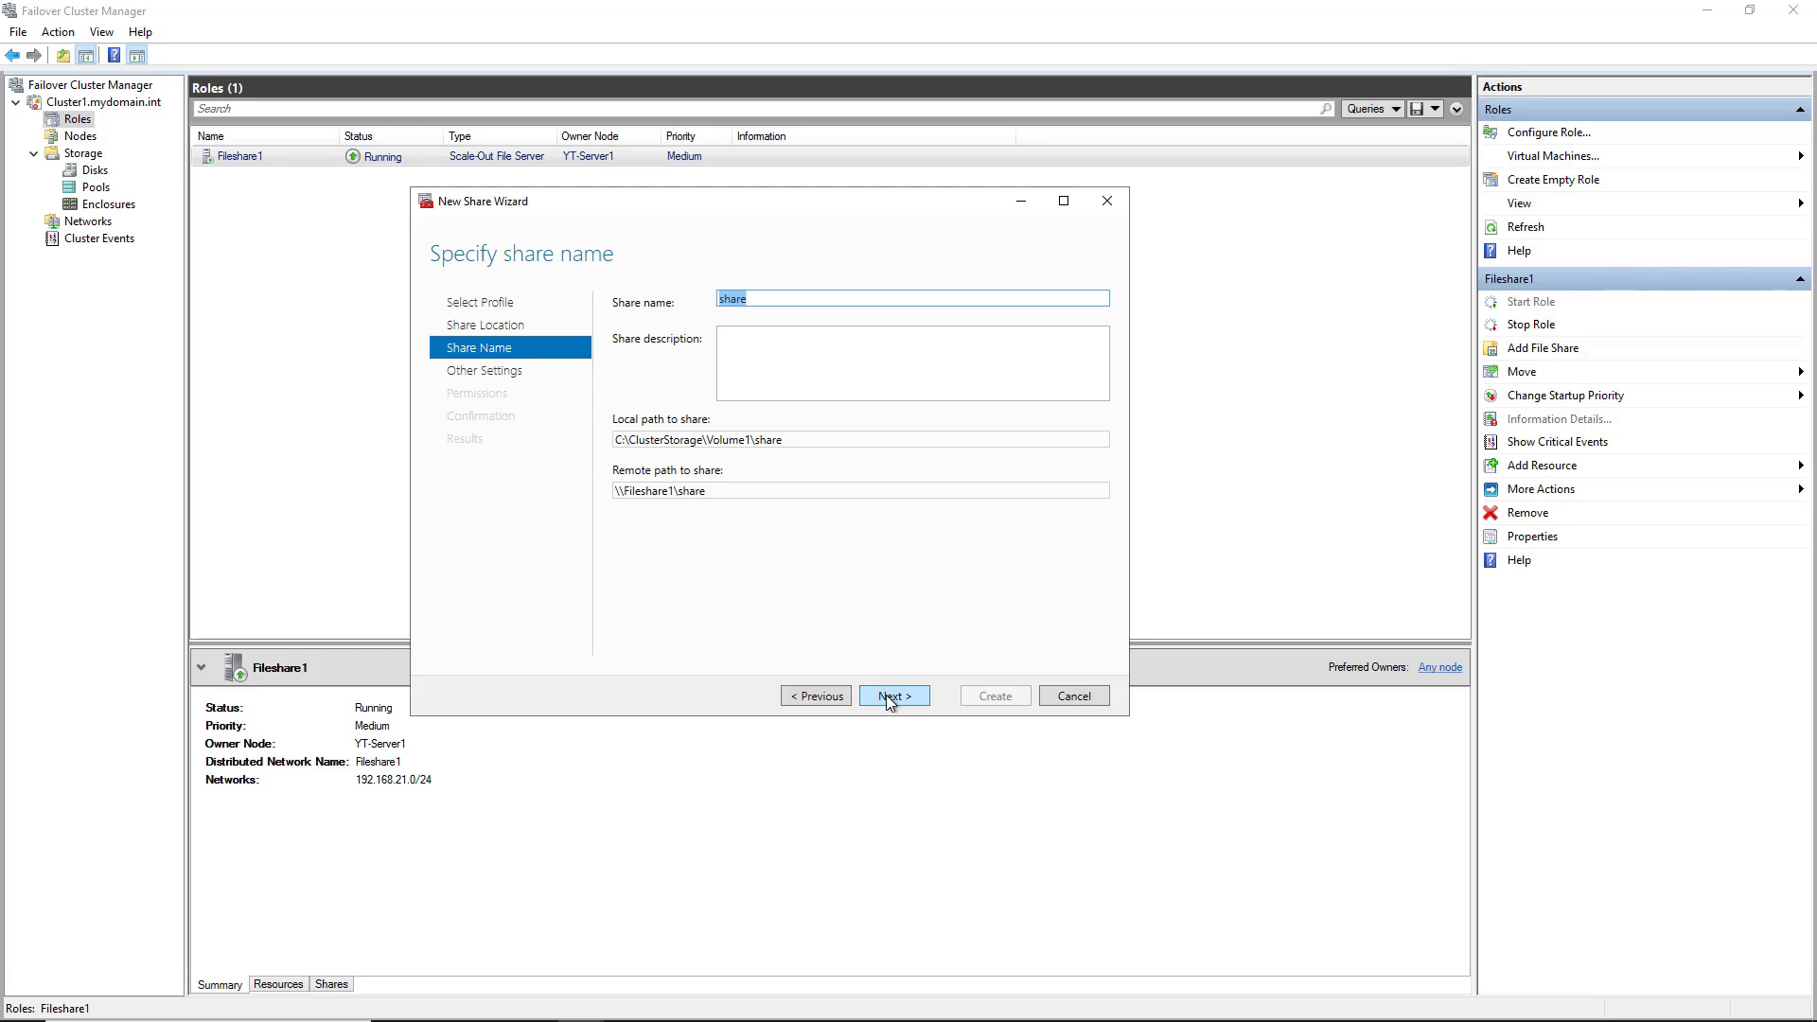
Enable access-based enumeration on the share and leave its permissions at the defaults.
left_click(886, 695)
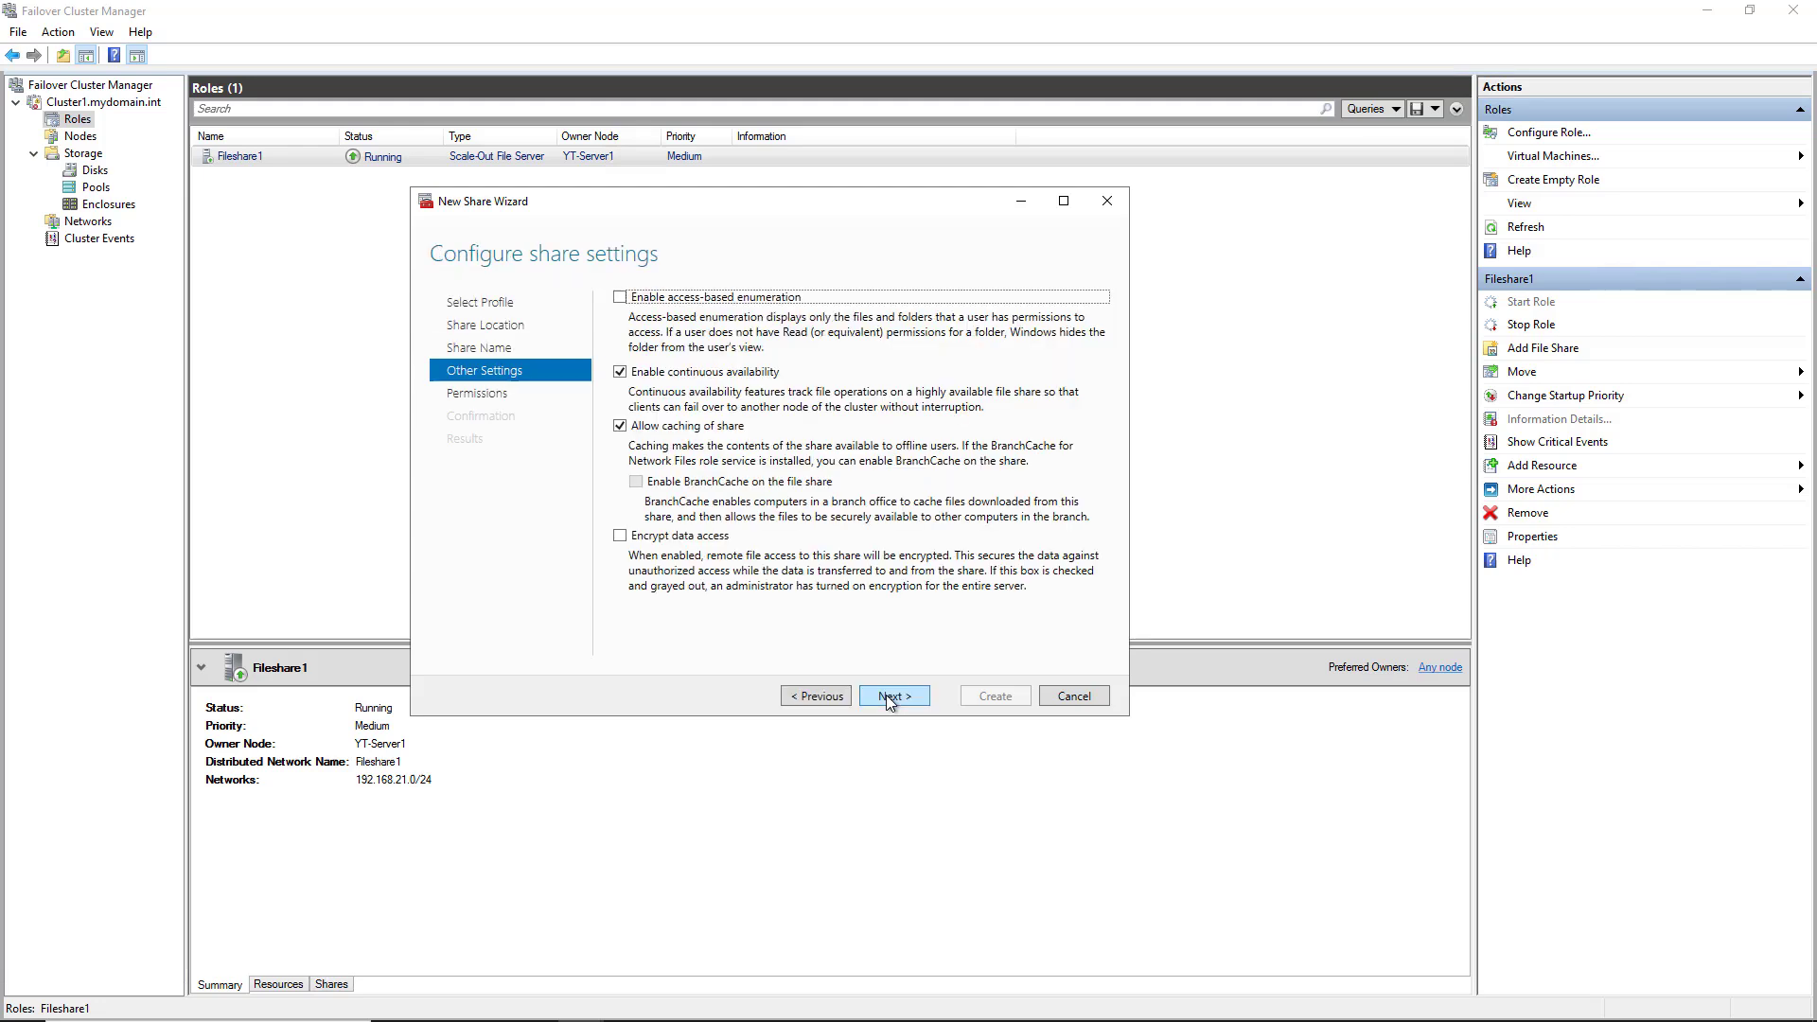
left_click(620, 298)
left_click(910, 698)
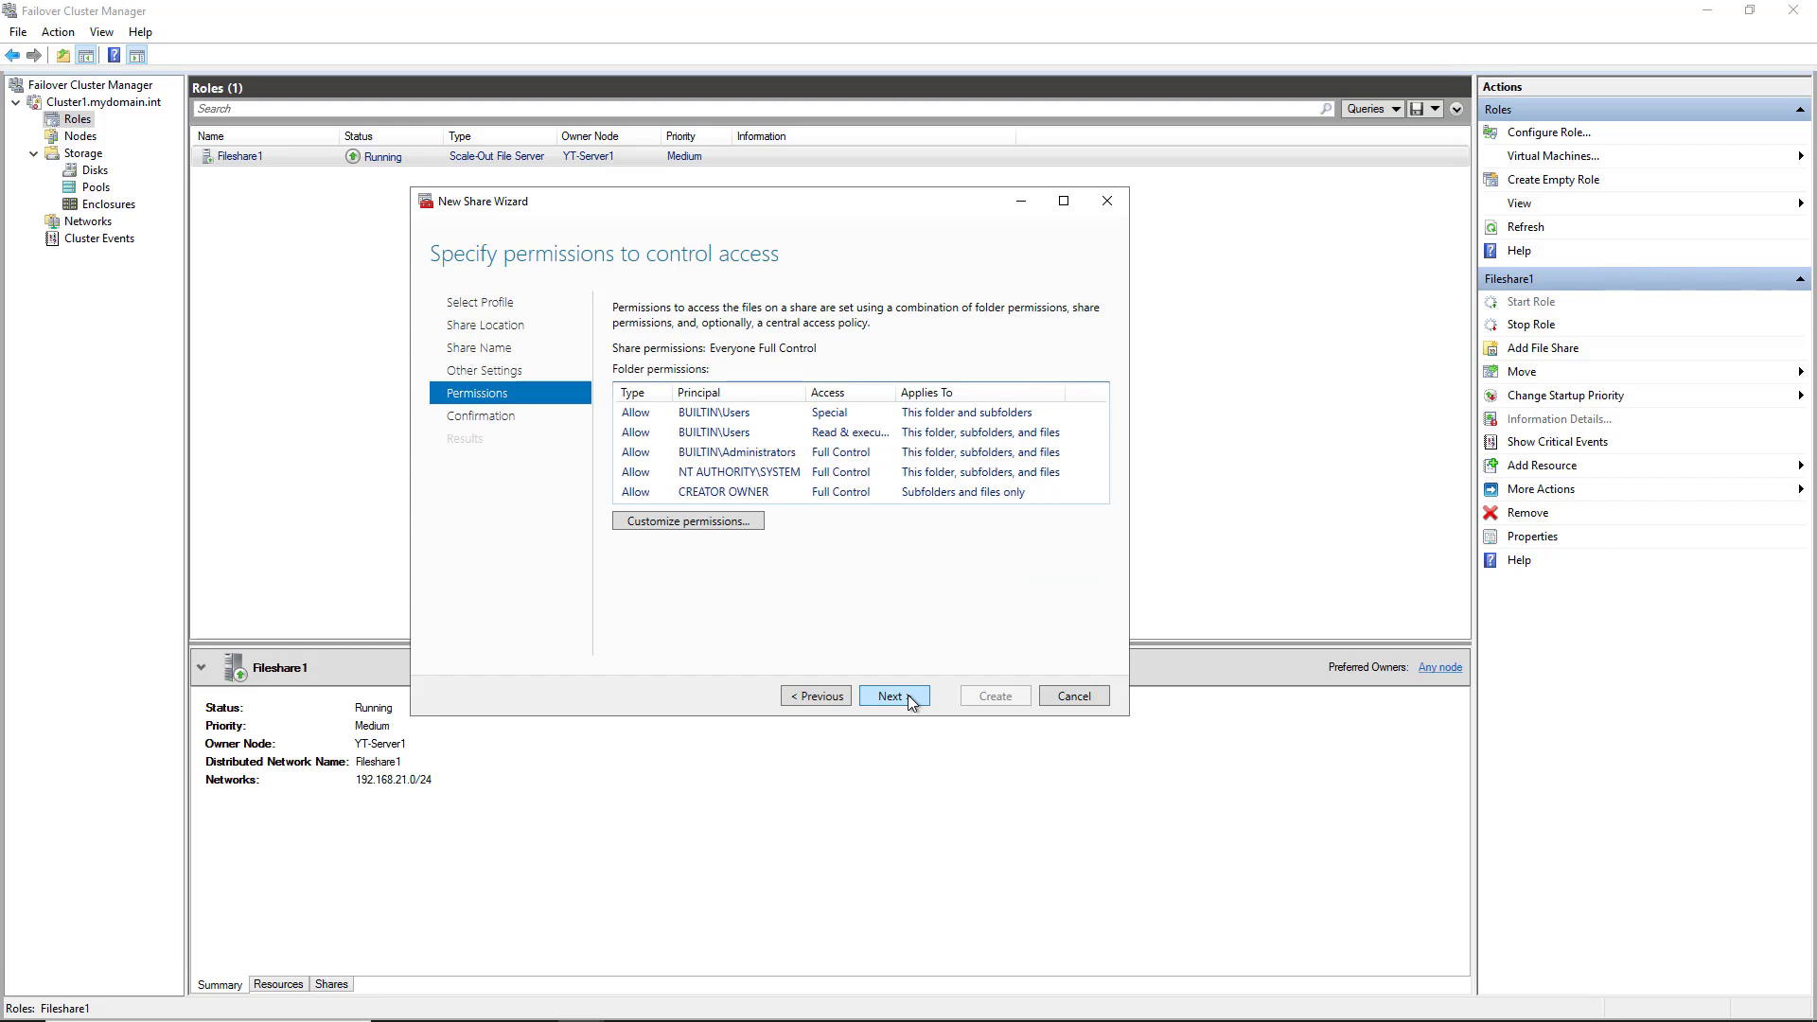
left_click(701, 524)
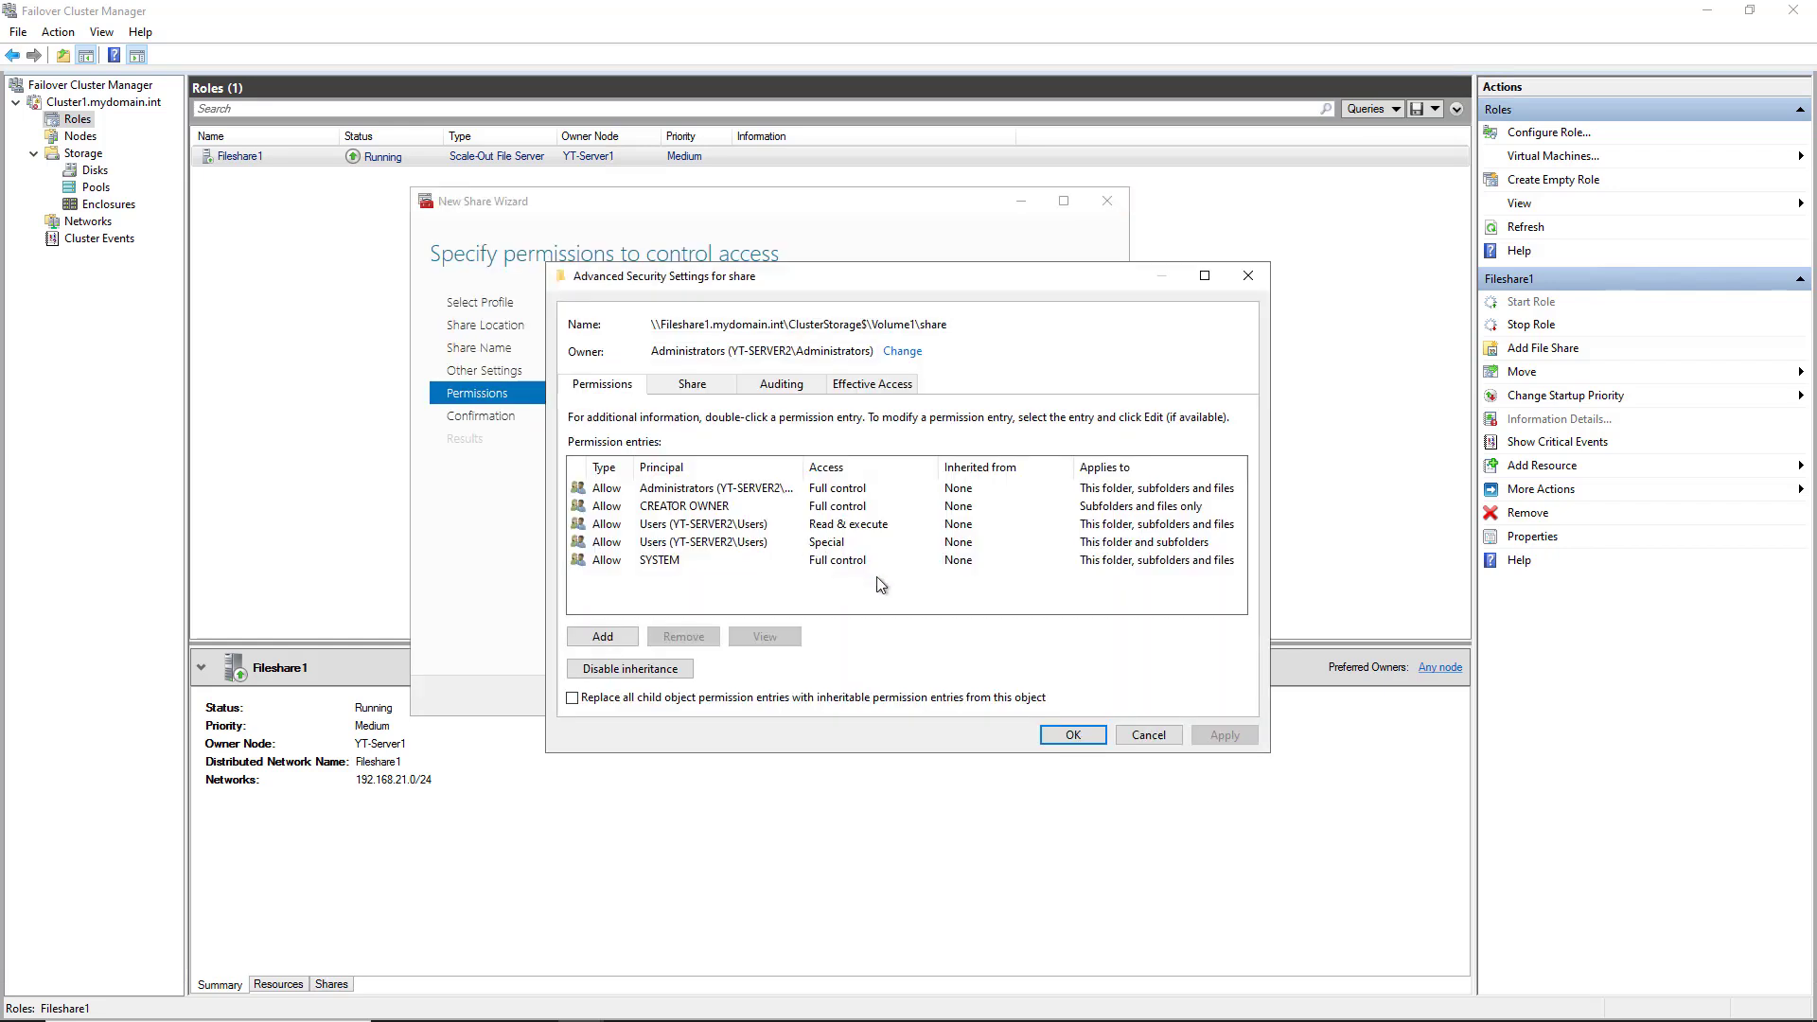
left_click(1152, 736)
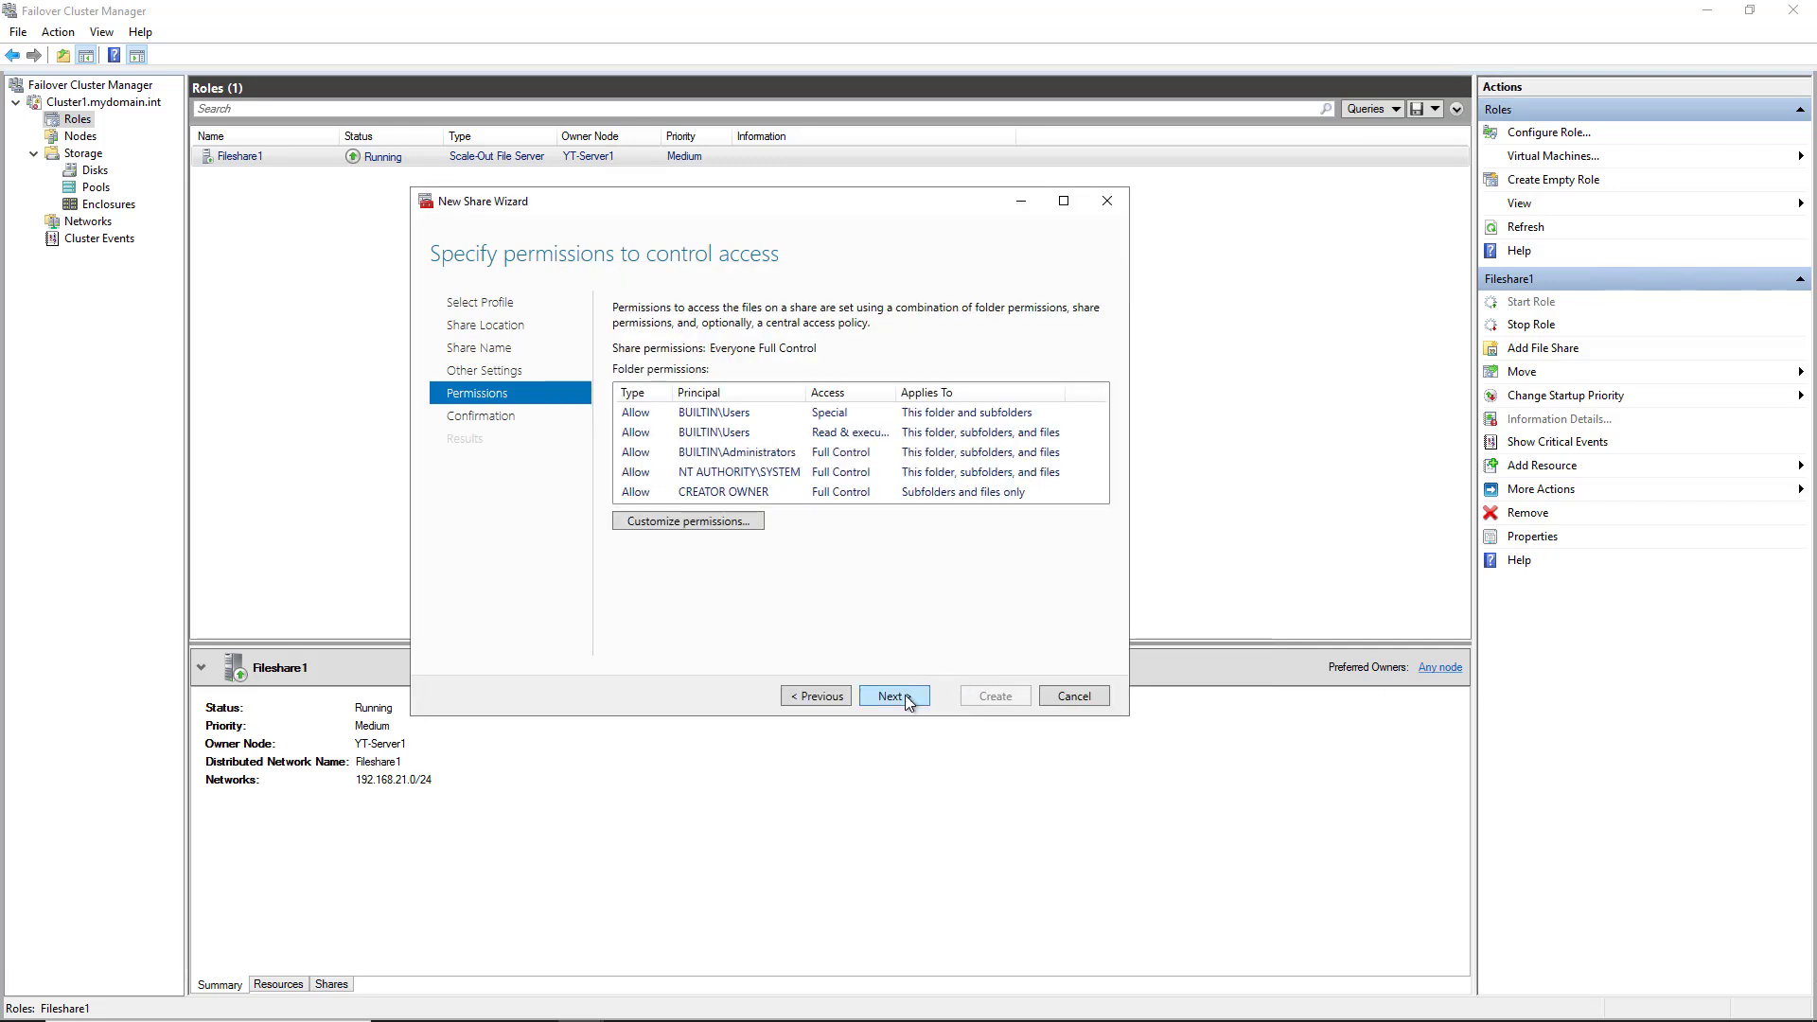
left_click(905, 700)
Create the SMB share named share on Fileshare1.
left_click(994, 695)
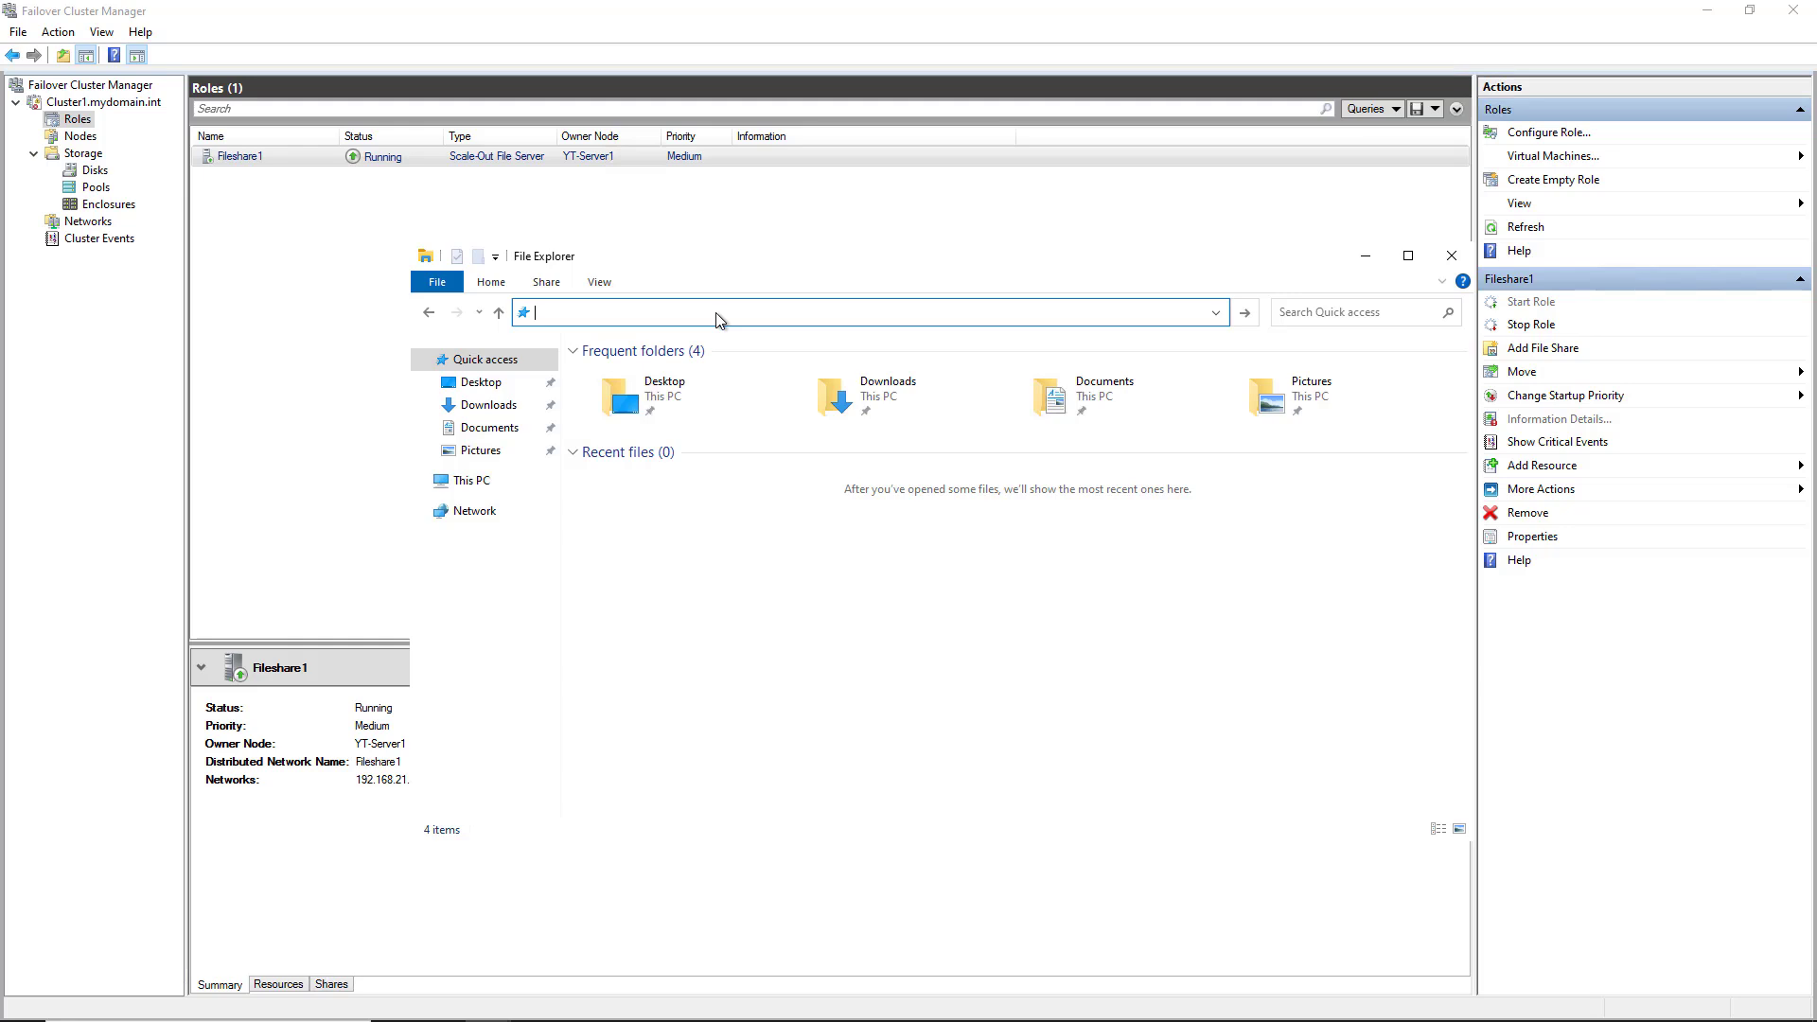
Browse to \\fileshare1 and open its share folder, which is empty.
type("\\\\file")
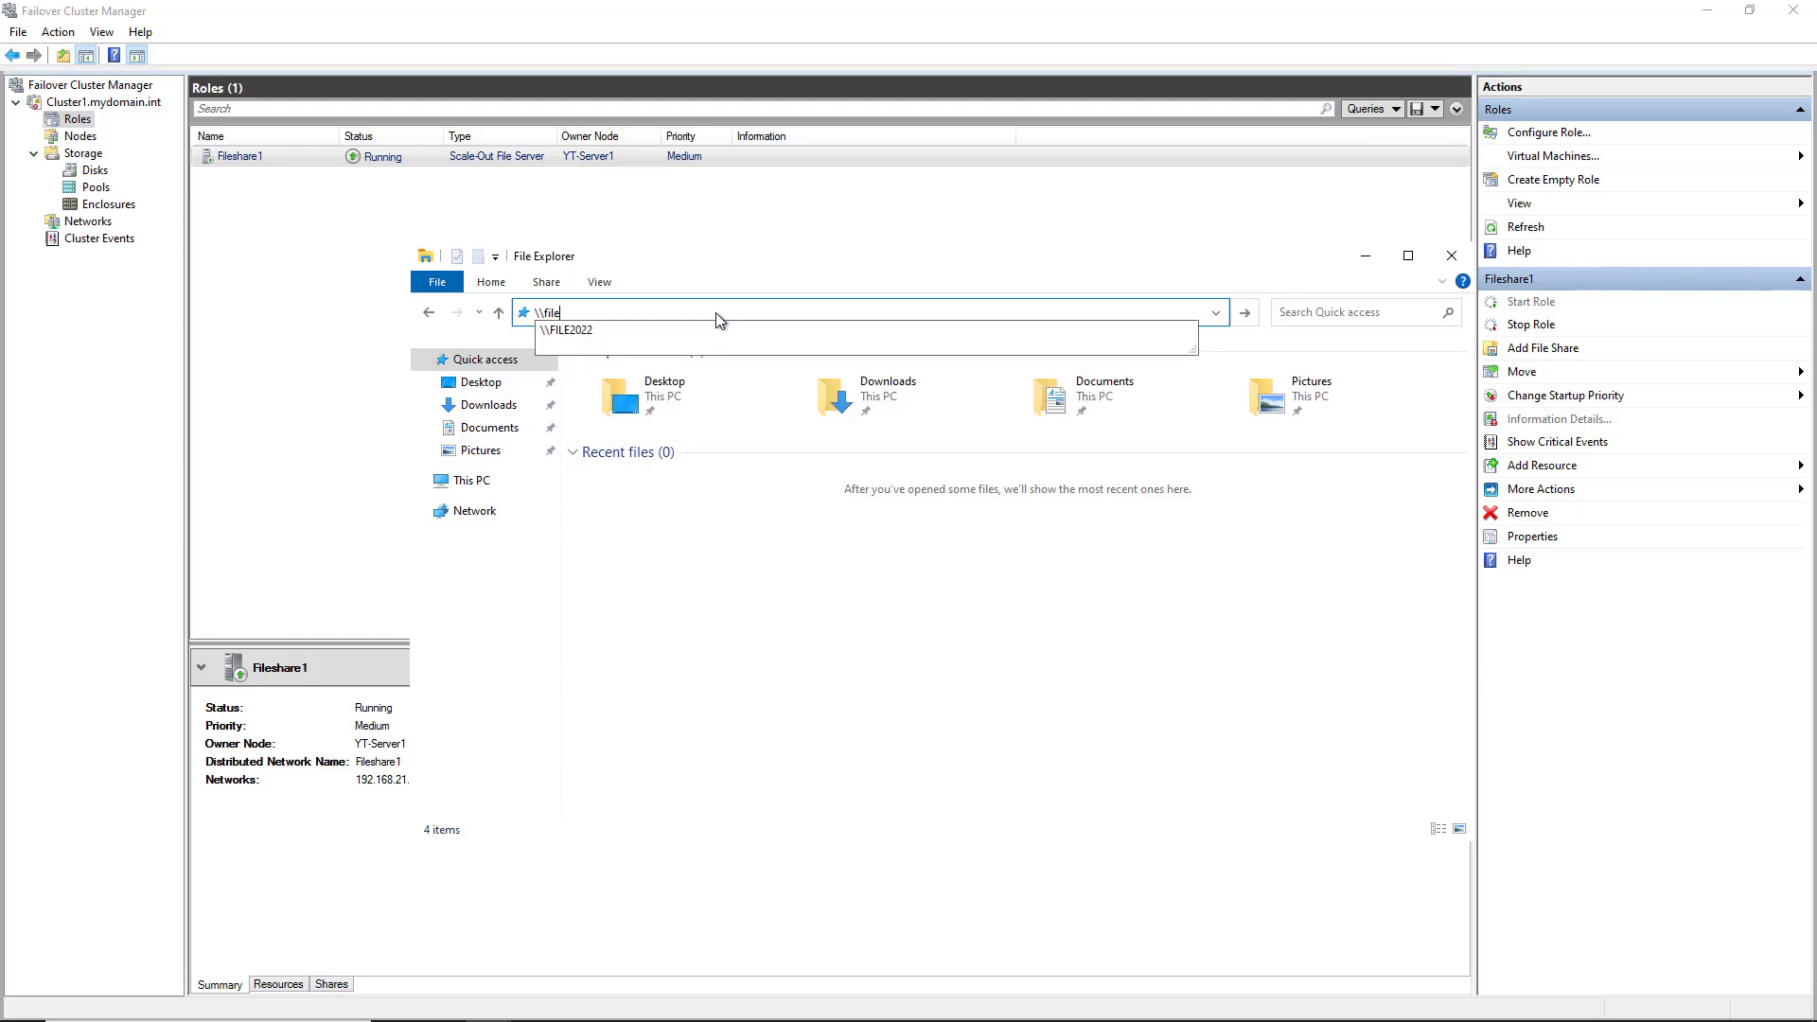
type("share")
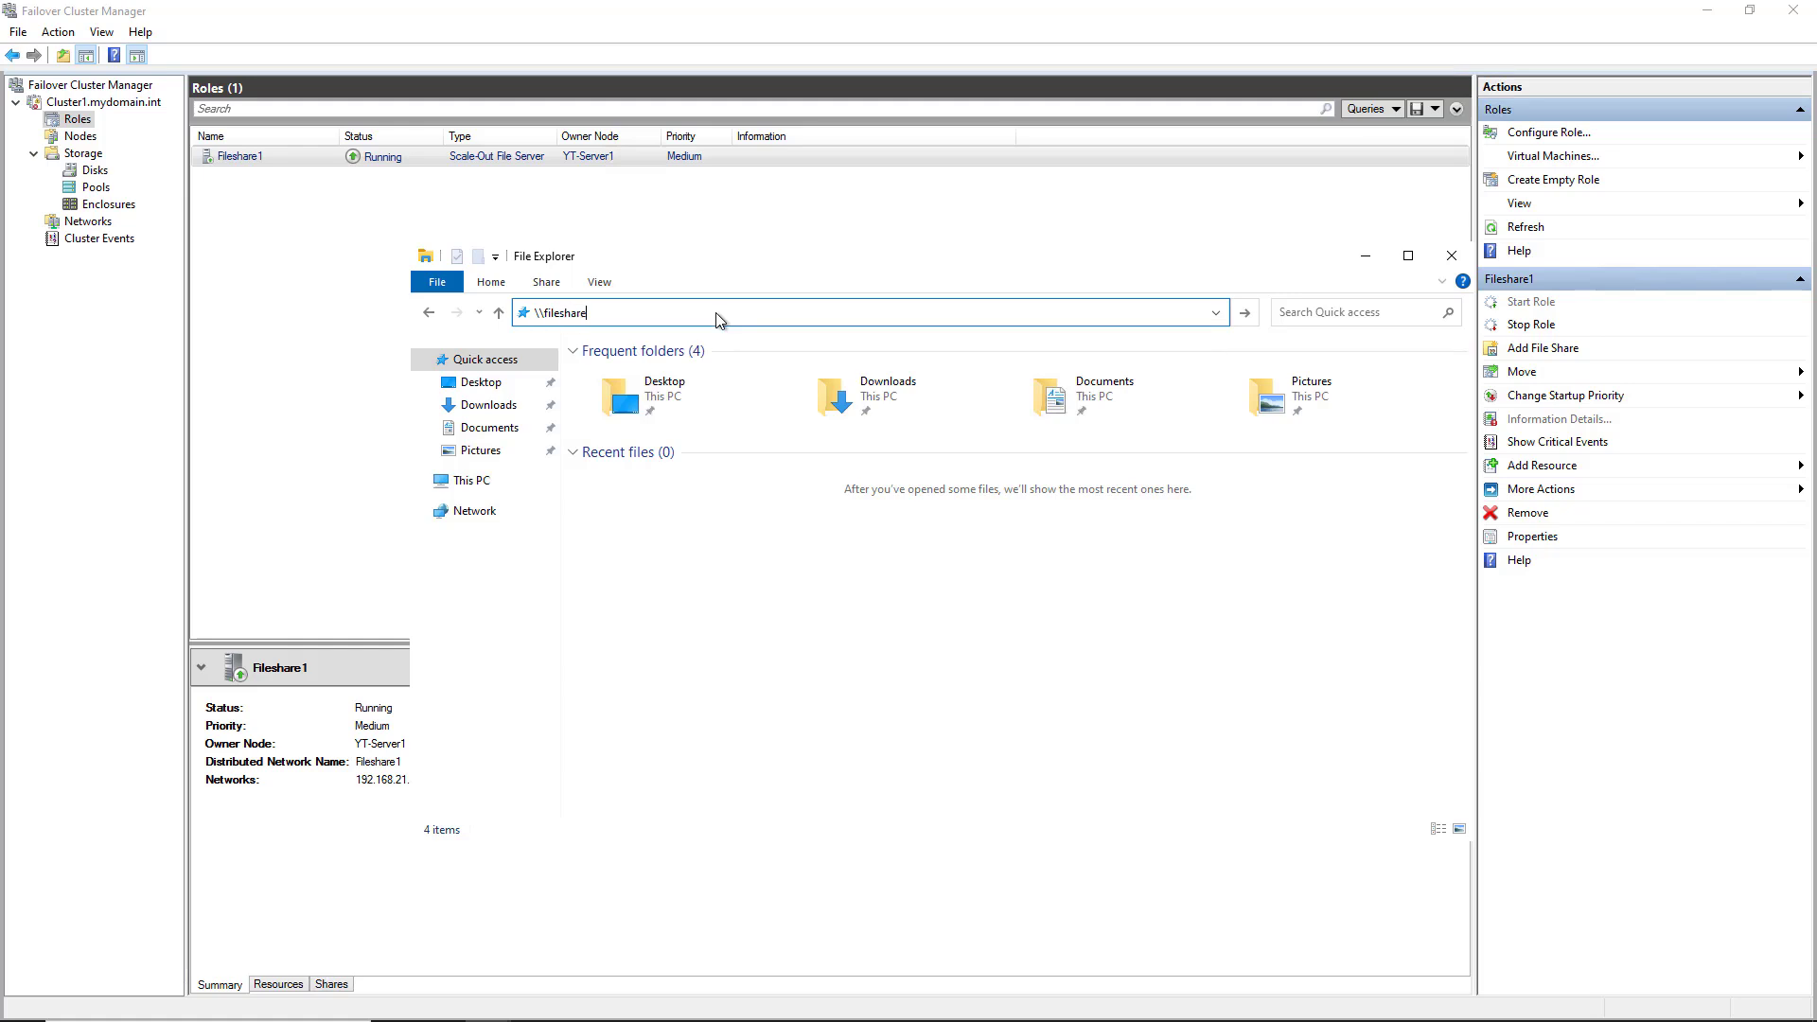
type("1")
key("Return")
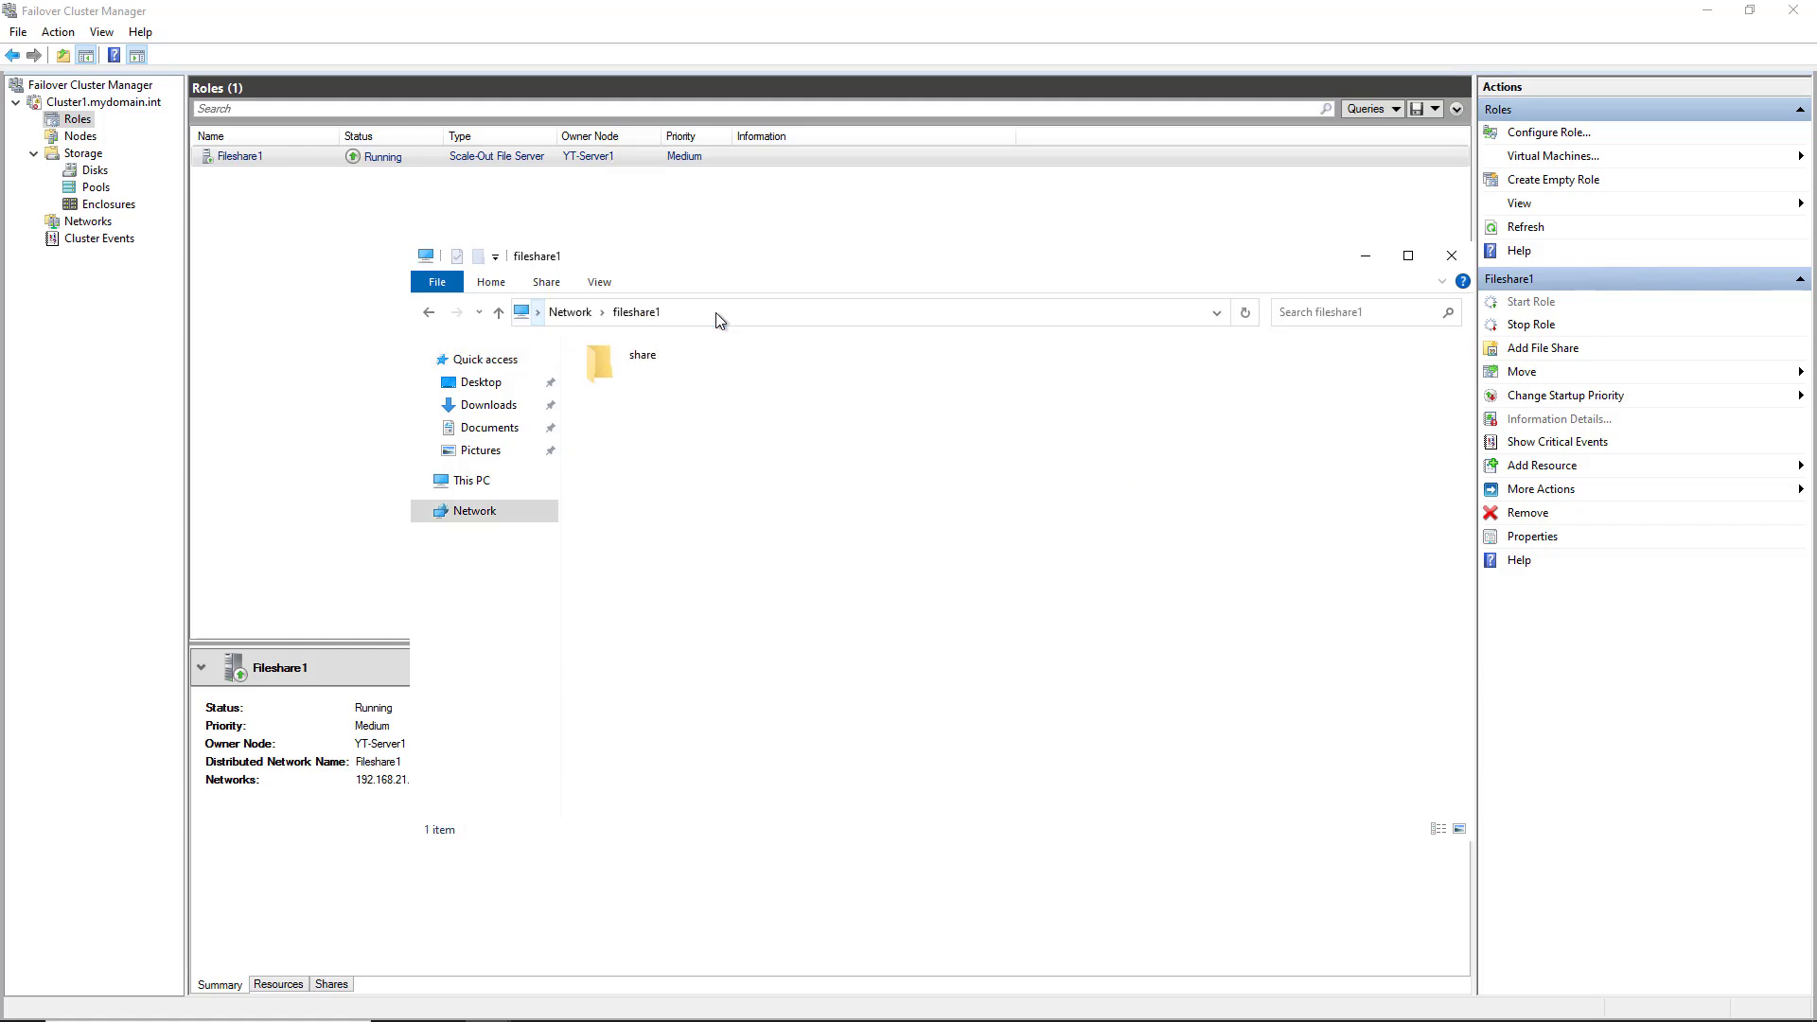
double_click(639, 362)
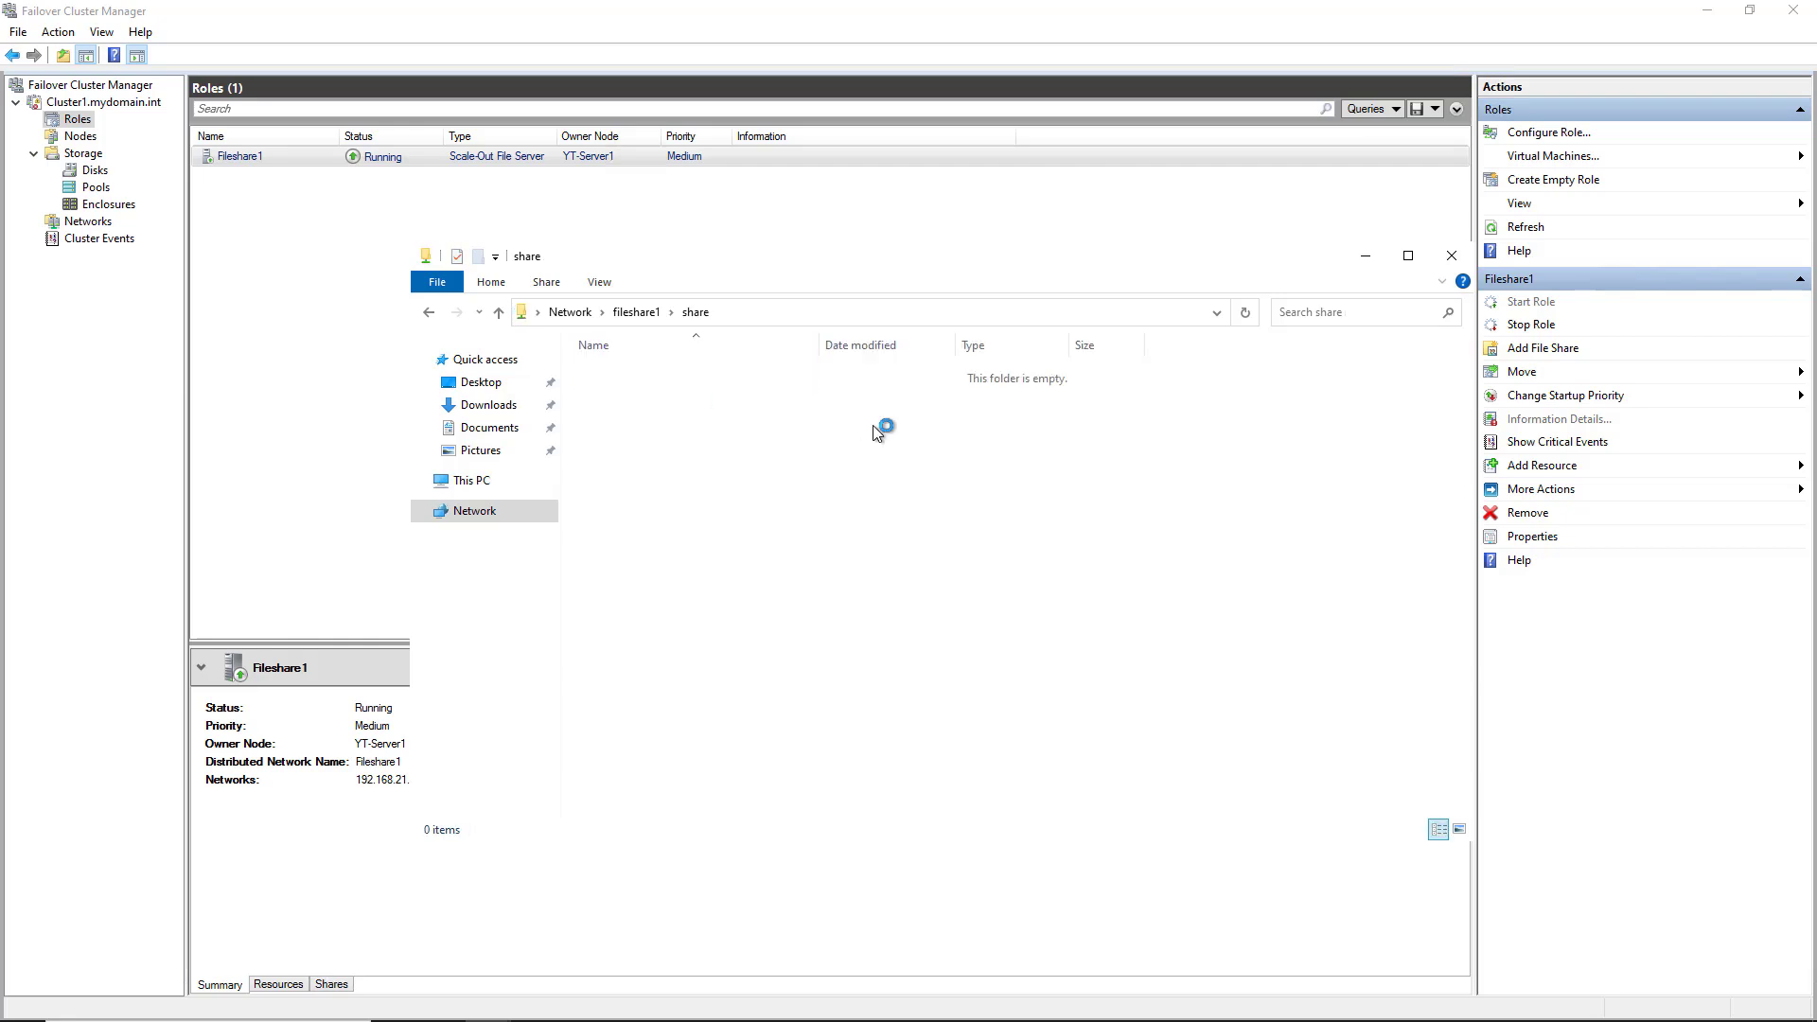